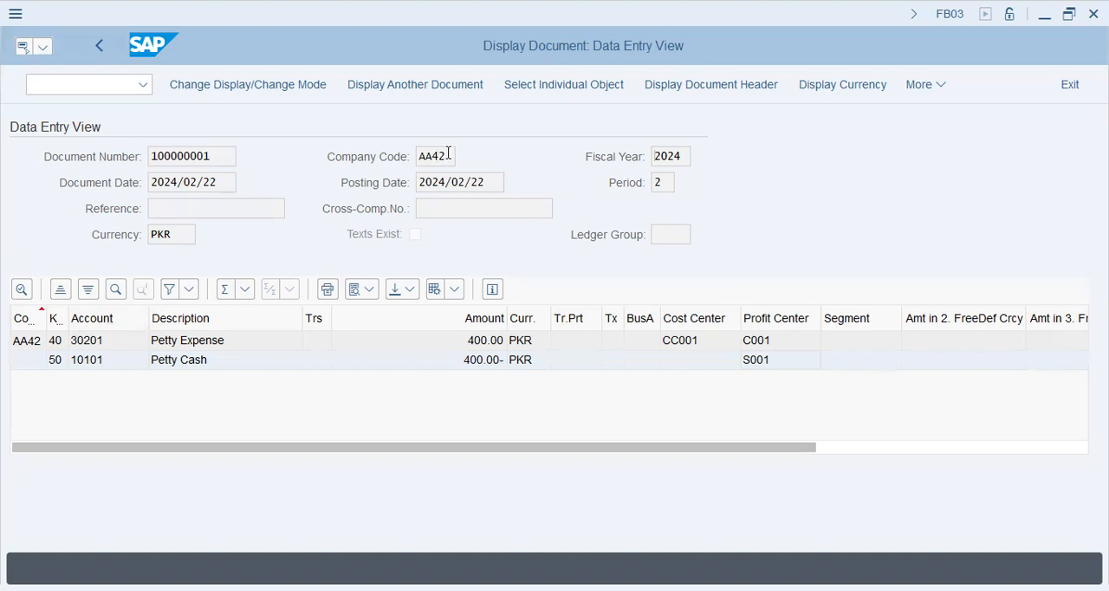
# - Examine the company code, posting date, cross-company number, ledger group and line items of the displayed petty expense document
pyautogui.click(444, 156)
pyautogui.click(492, 182)
pyautogui.moveTo(492, 183); pyautogui.dragTo(419, 182)
pyautogui.click(464, 208)
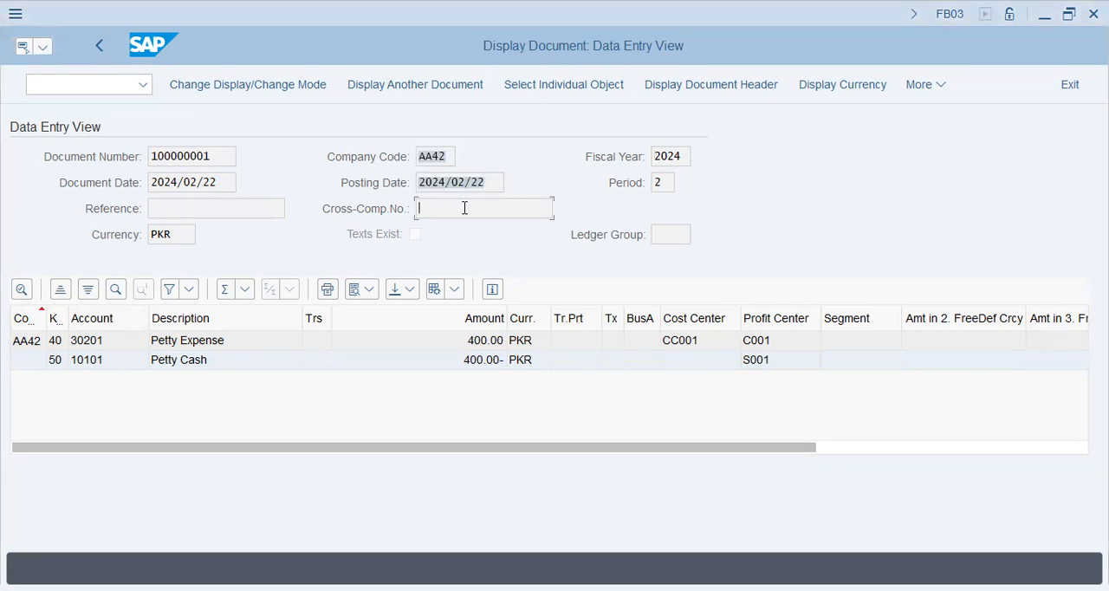
pyautogui.click(682, 242)
pyautogui.click(848, 447)
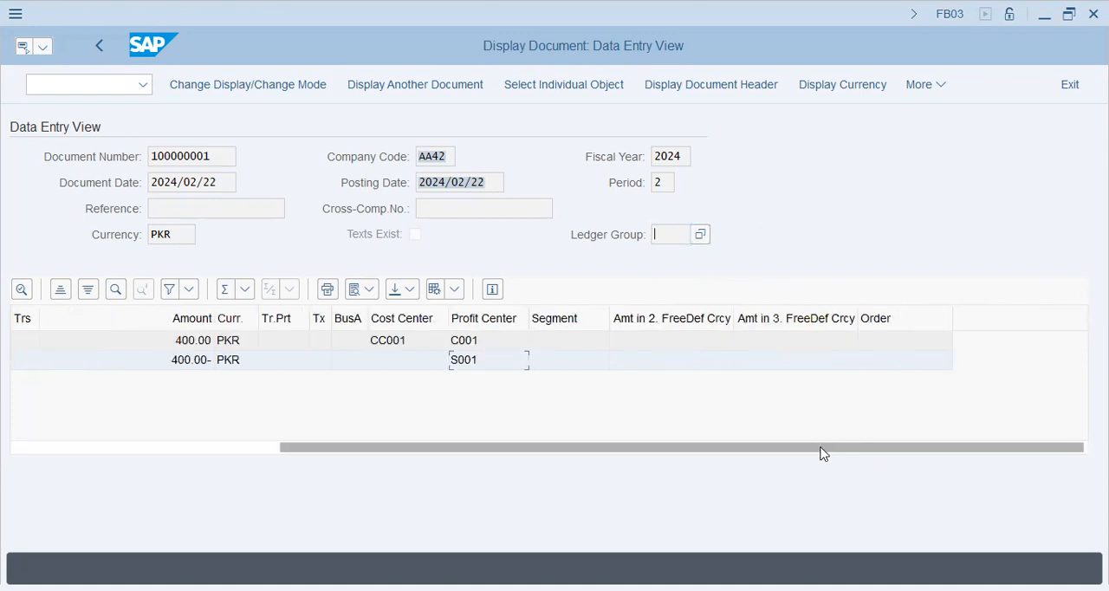
pyautogui.moveTo(821, 449); pyautogui.dragTo(445, 463)
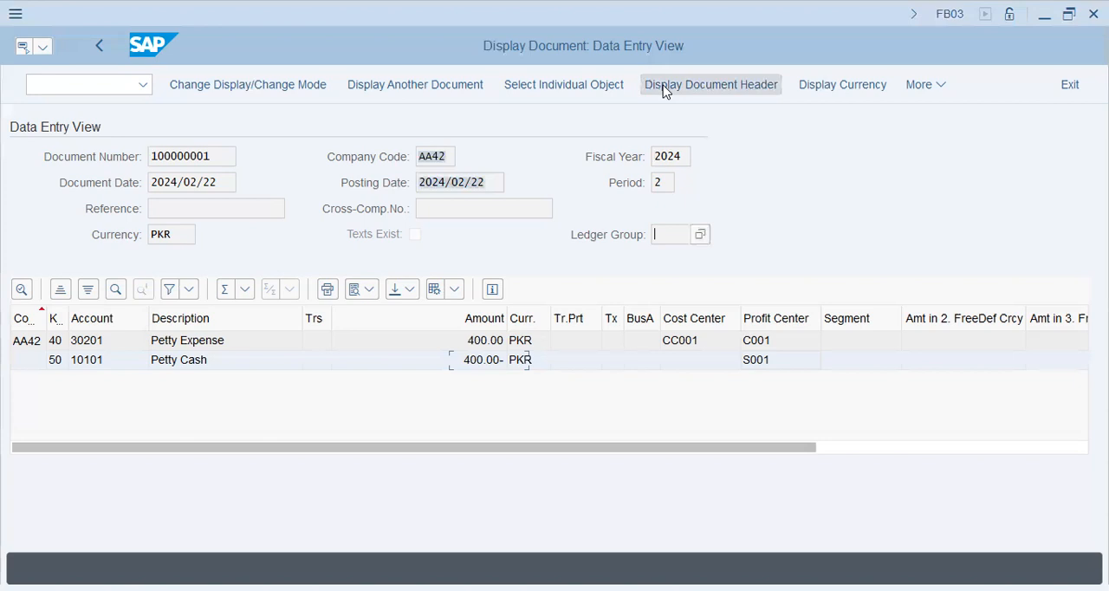
# - Try to export the displayed document with the %pc command
pyautogui.click(100, 85)
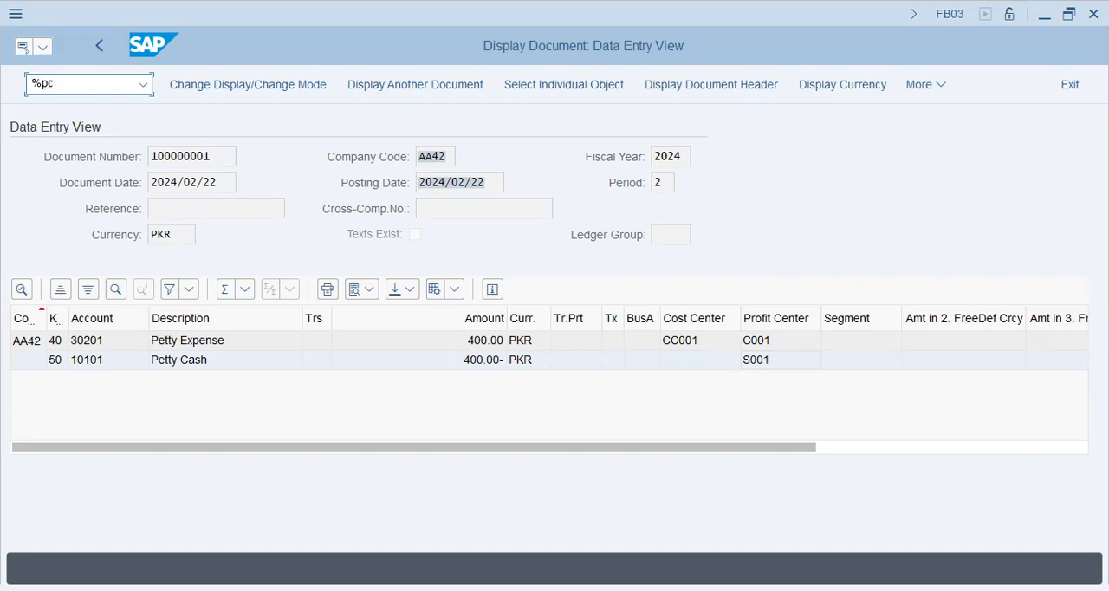
pyautogui.press('Return')
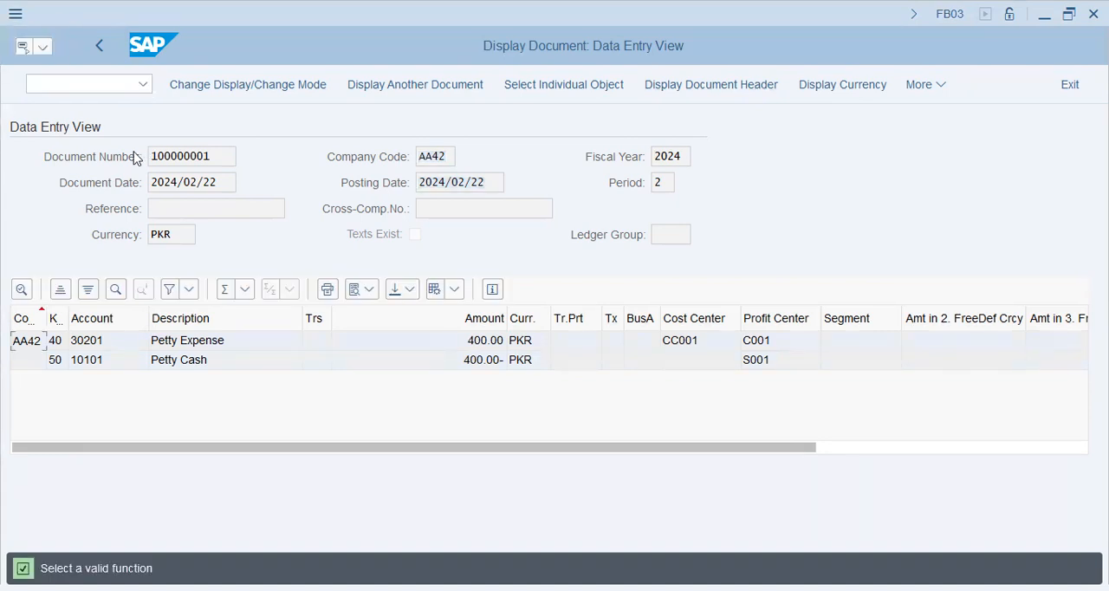
# - Restart transaction FB03 and run the document list for company code AA42
pyautogui.click(115, 87)
pyautogui.write('/nfb03')
pyautogui.press('Return')
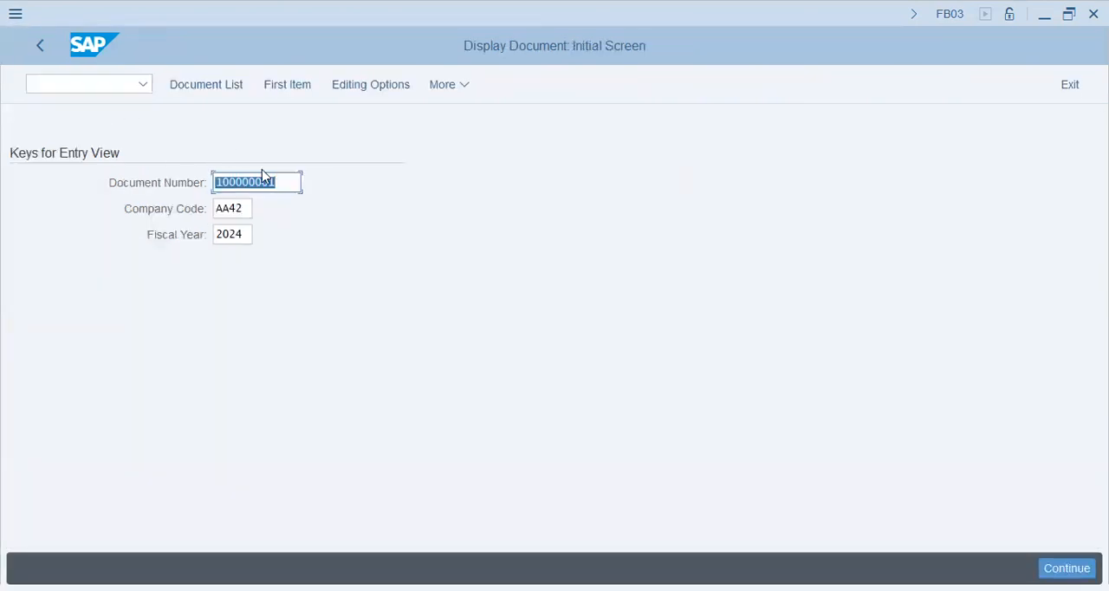
pyautogui.click(234, 81)
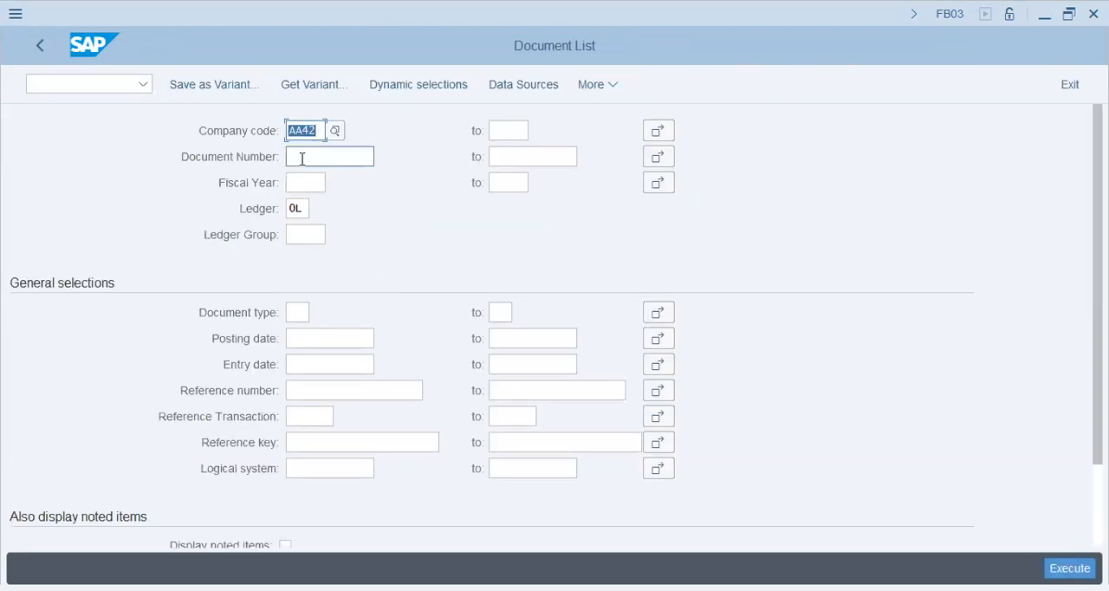
pyautogui.press('F8')
pyautogui.click(376, 283)
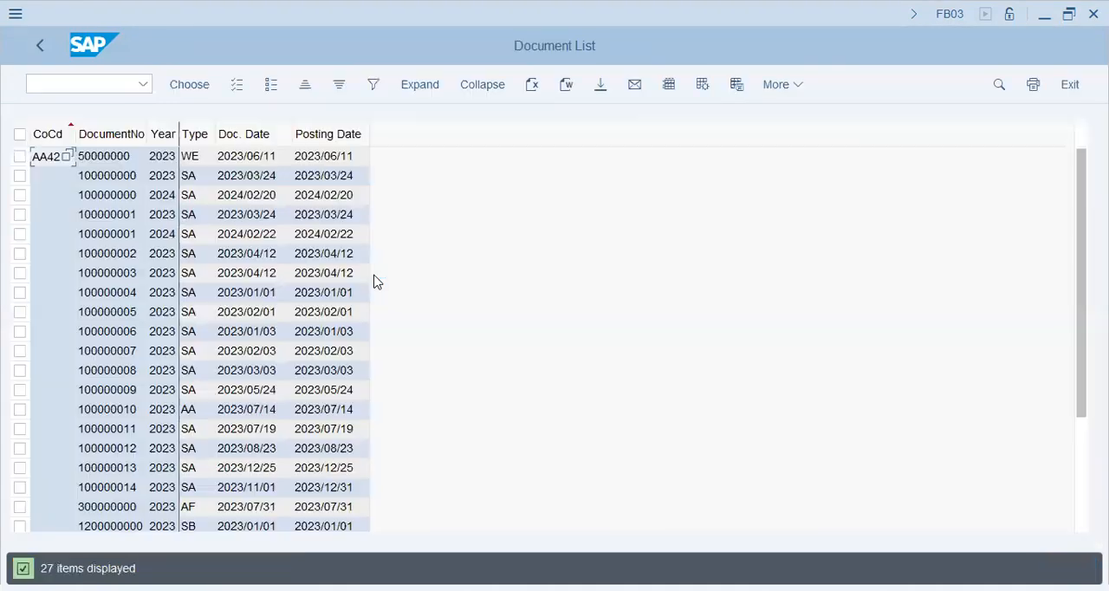
# - Start a file export of the document list with the %pc command, using the Unconverted format
pyautogui.click(126, 293)
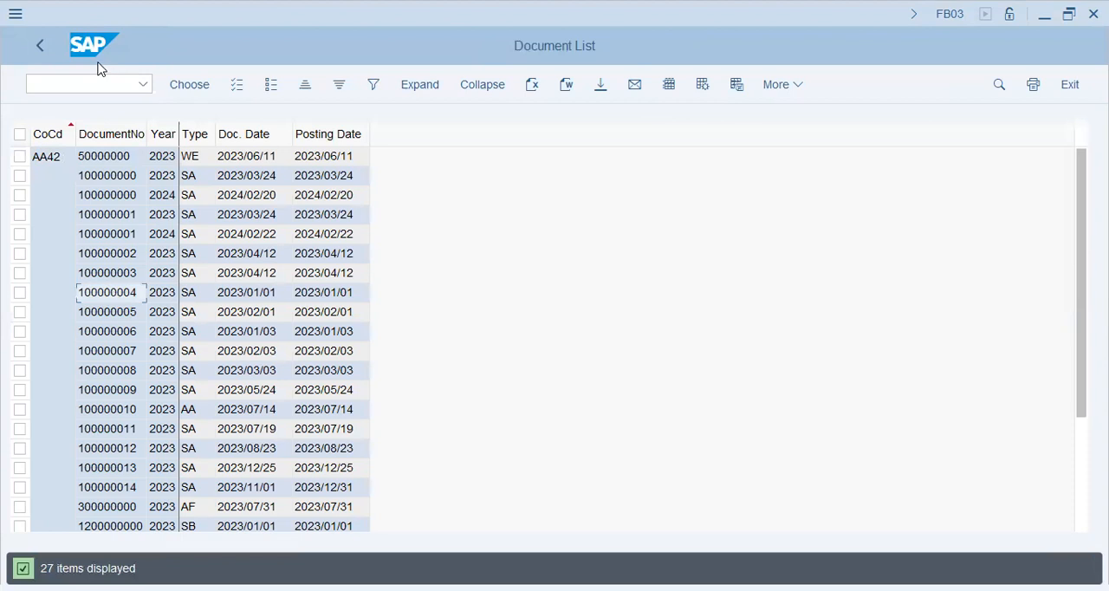
pyautogui.click(84, 85)
pyautogui.write('%pc')
pyautogui.press('Return')
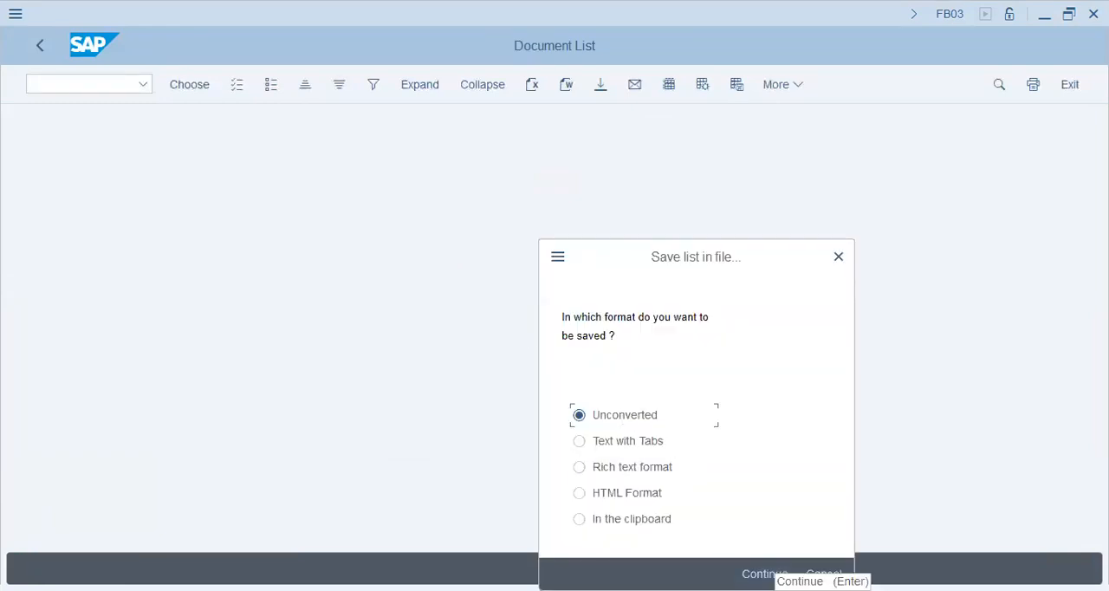
pyautogui.click(764, 574)
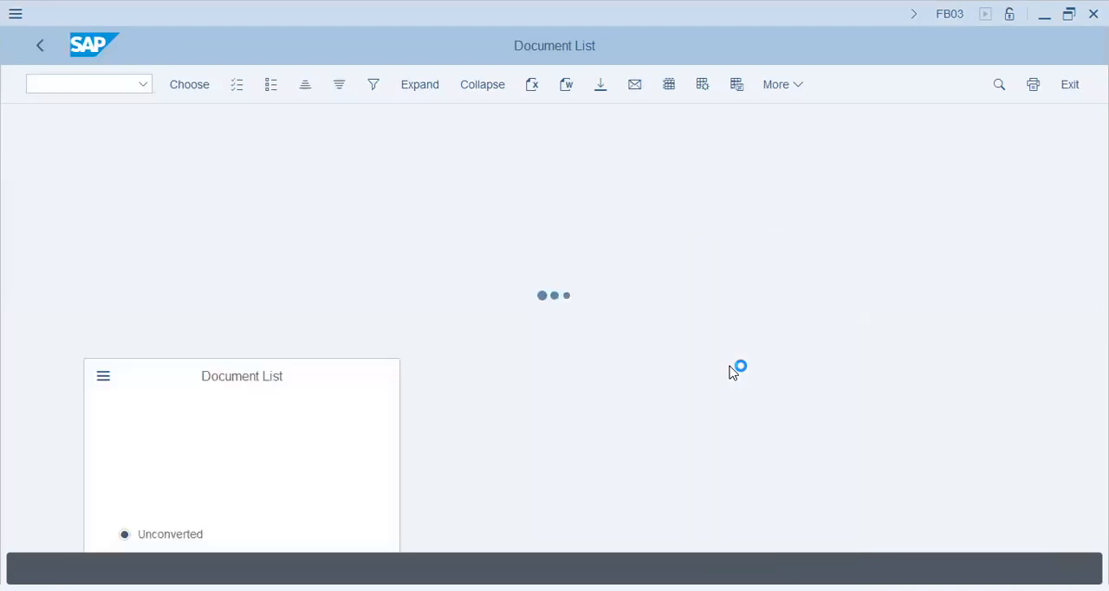
# - Name the export file FB03_22FEB_AA42.XLS and generate it in the SAP GUI documents folder
pyautogui.click(285, 457)
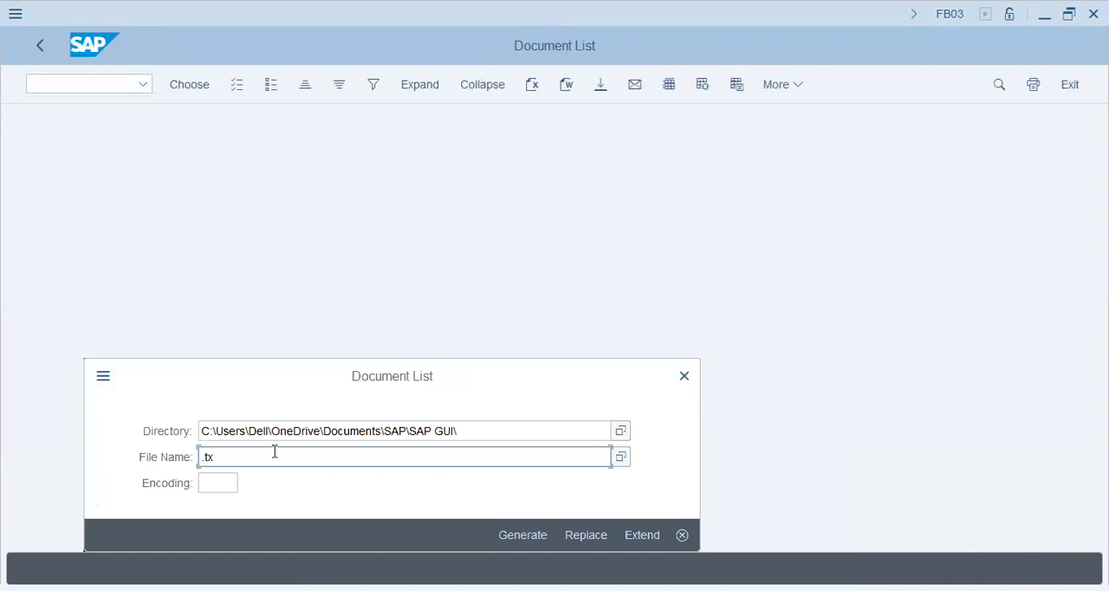
pyautogui.write('XLSFB03_22feb')
pyautogui.press('BackSpace')
pyautogui.press('BackSpace')
pyautogui.press('BackSpace')
pyautogui.write('FEB_AA42')
pyautogui.click(517, 531)
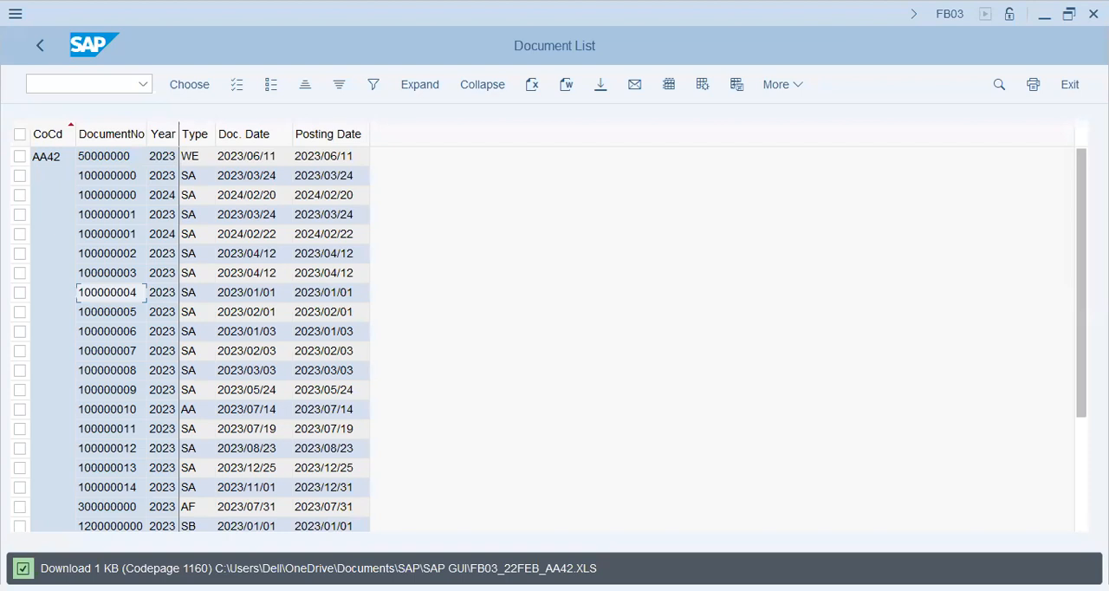
# - Look through the document list and return to the SAP Easy Access menu
pyautogui.scroll(-3, 277, 371)
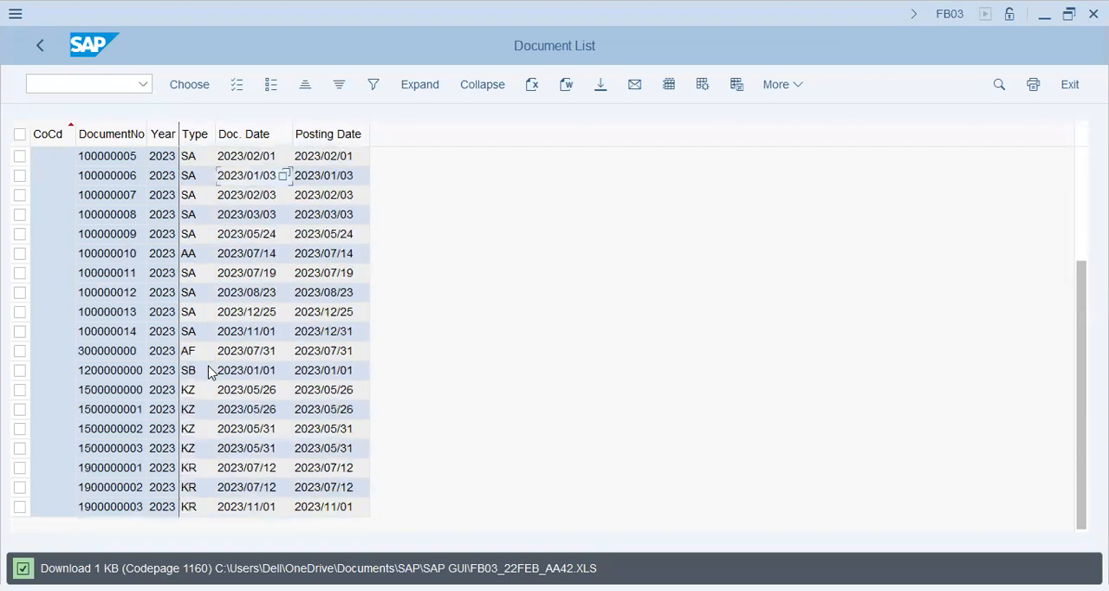
pyautogui.scroll(3, 208, 371)
pyautogui.click(90, 314)
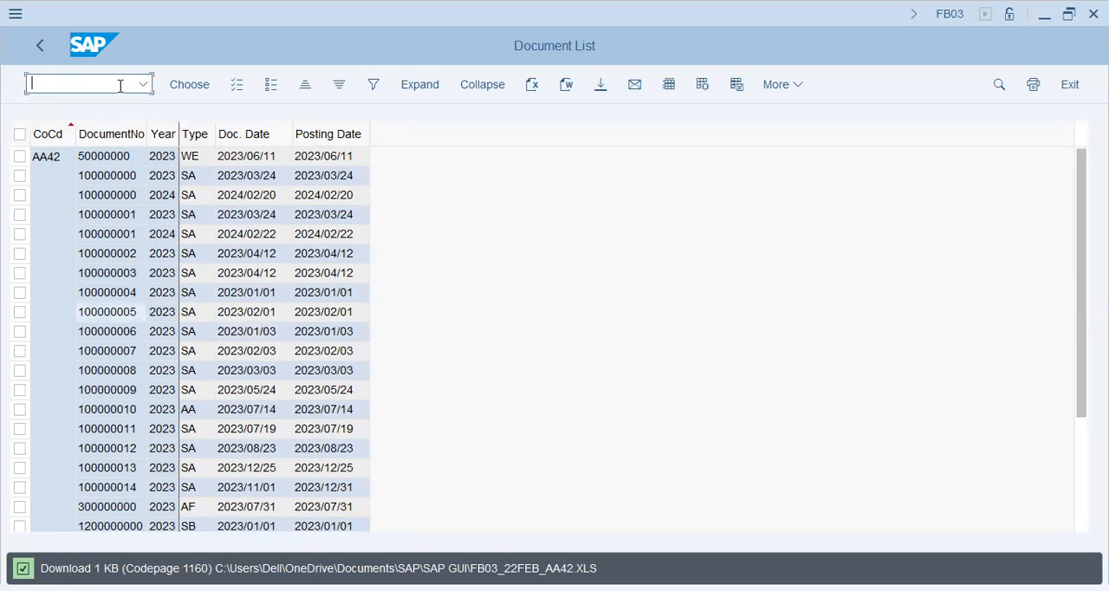
pyautogui.press('Return')
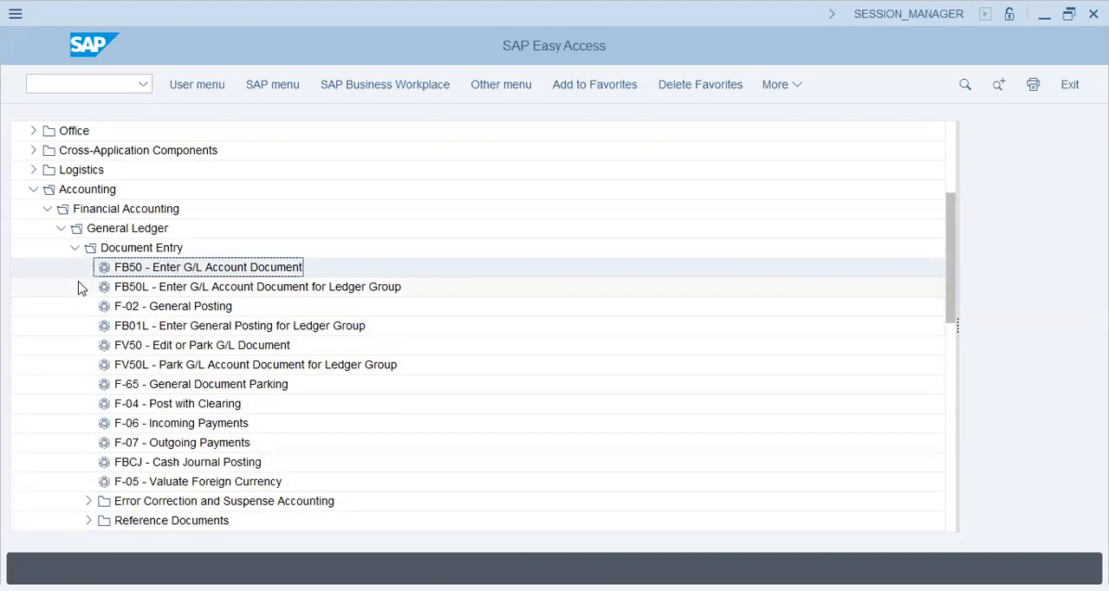
# - Collapse Document Entry and launch FS00 - Centrally from the General Ledger's master records for individual G/L account processing
pyautogui.click(75, 248)
pyautogui.click(75, 306)
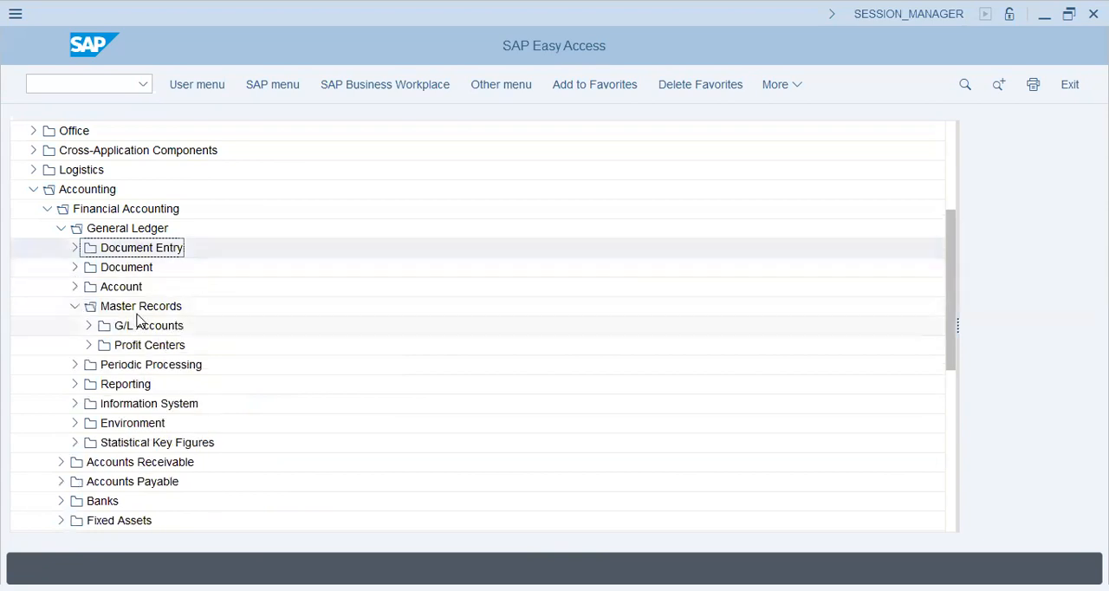
pyautogui.click(88, 325)
pyautogui.click(102, 345)
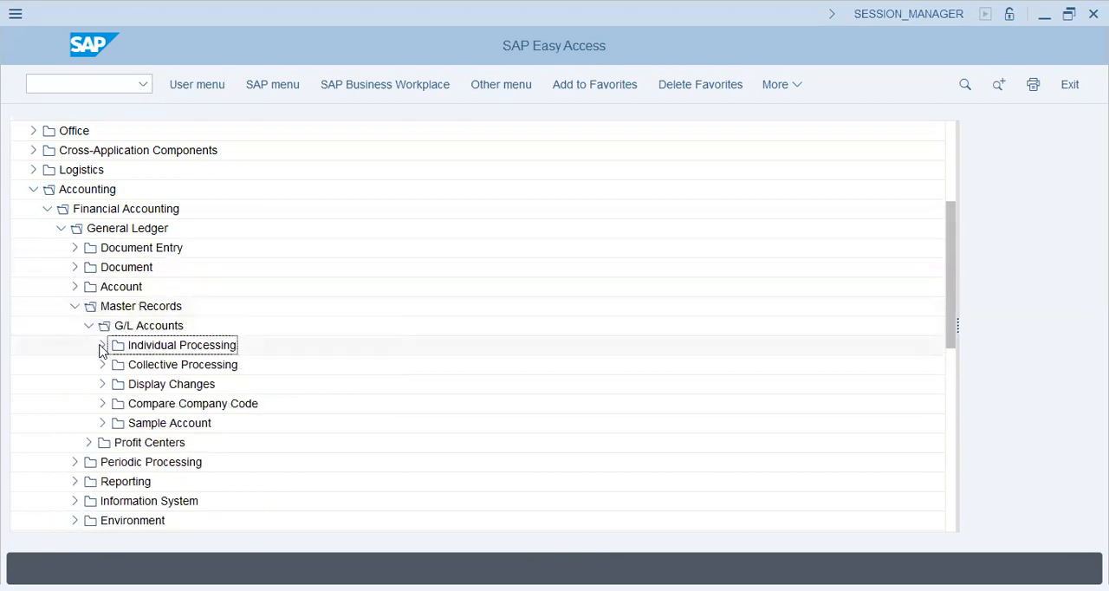
pyautogui.click(185, 364)
pyautogui.doubleClick(171, 371)
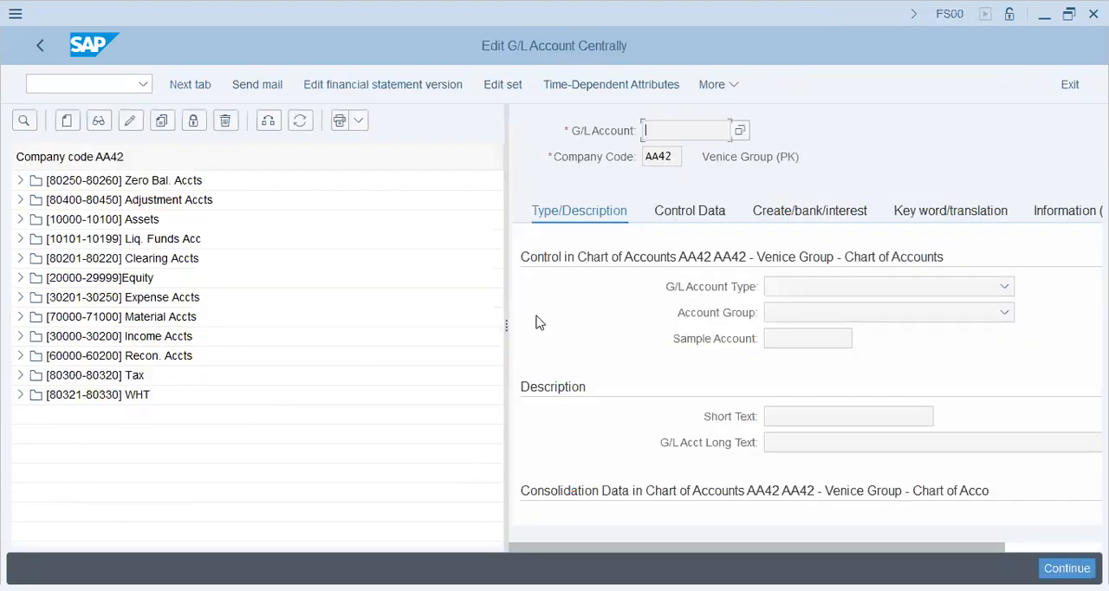
# - Expand the Zero Bal. Accts and Adjustment Accts groups and display the For. Curr. Val. Exp account
pyautogui.moveTo(506, 322); pyautogui.dragTo(405, 325)
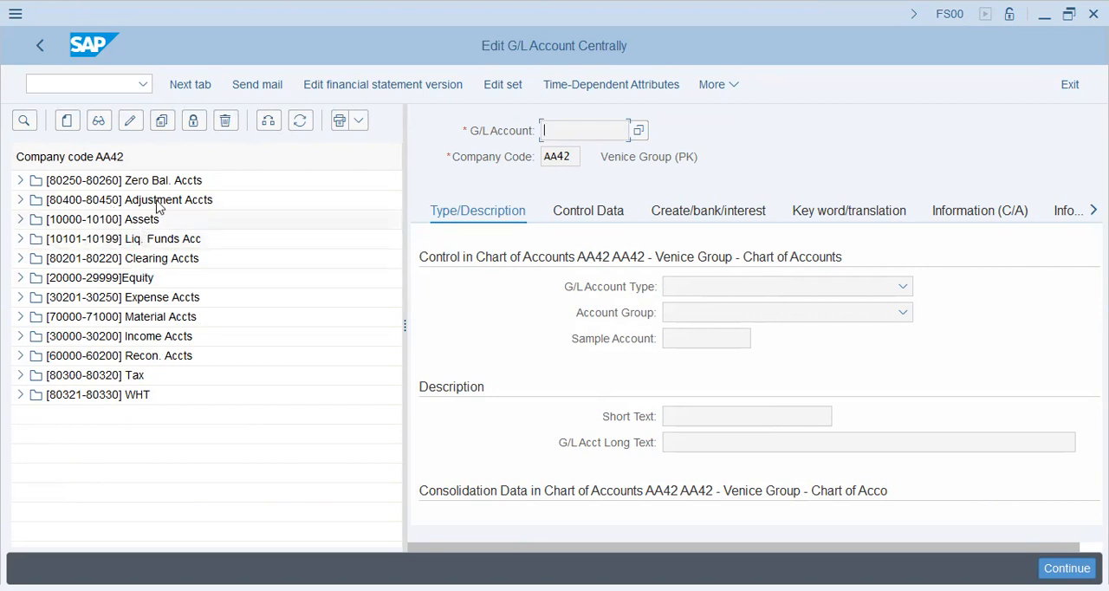
pyautogui.click(44, 192)
pyautogui.click(20, 181)
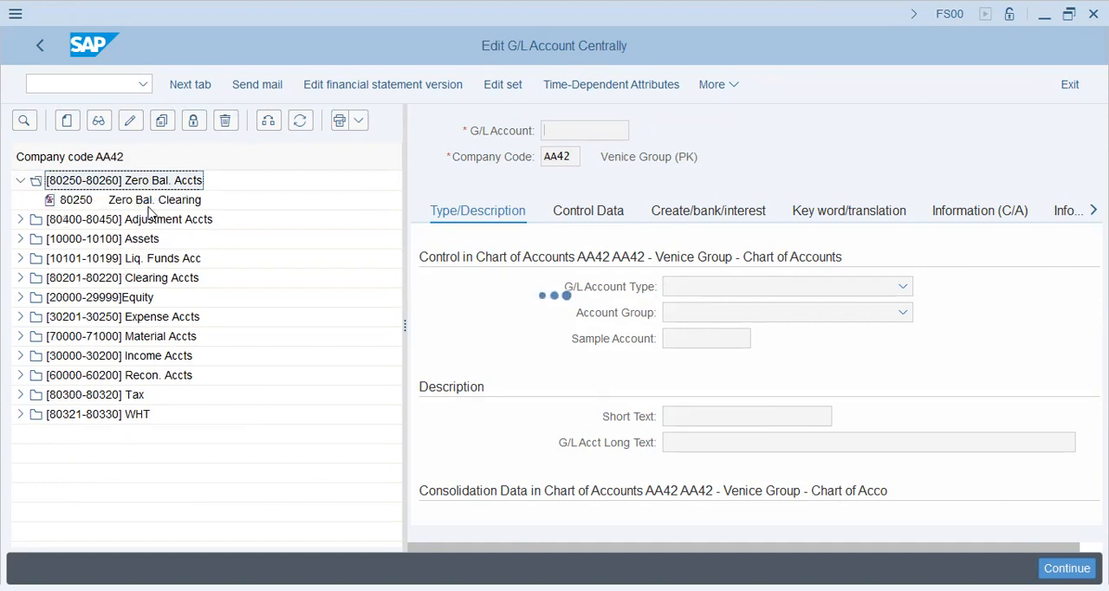
pyautogui.click(20, 219)
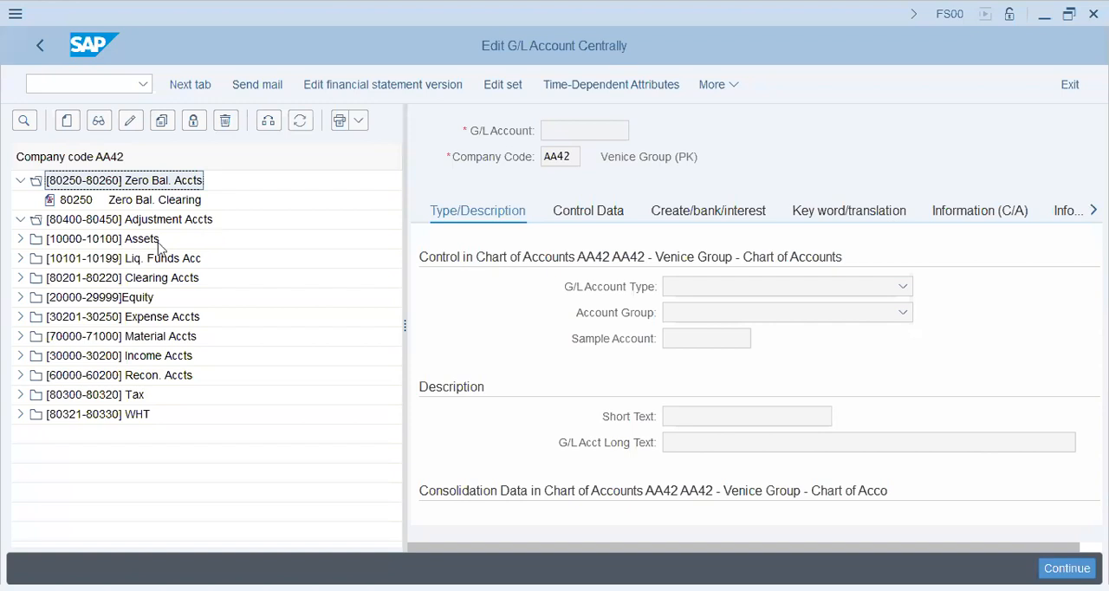
pyautogui.doubleClick(167, 238)
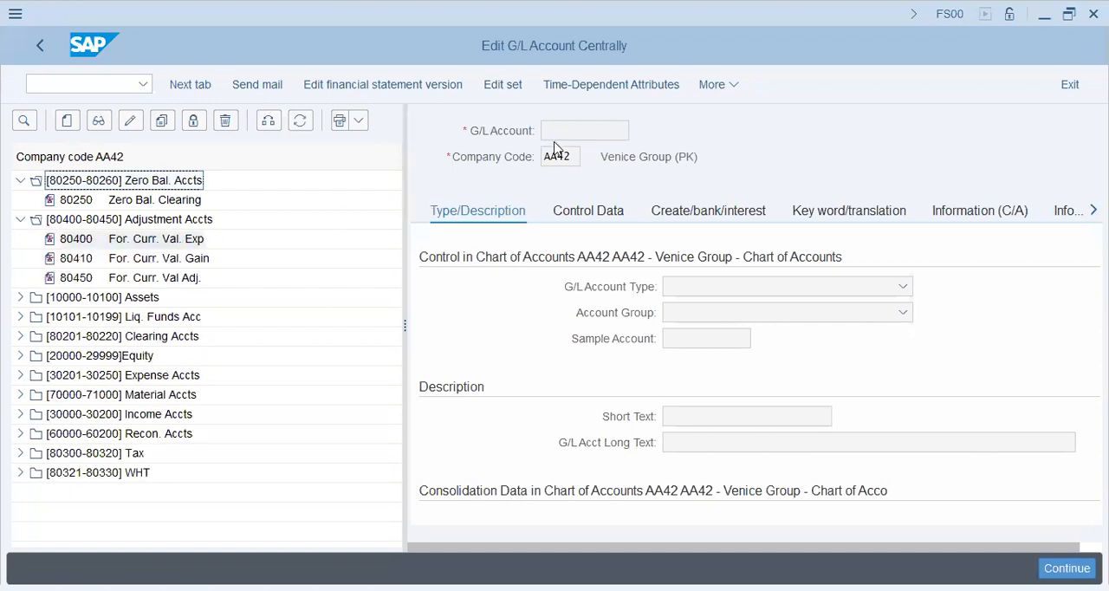
pyautogui.doubleClick(595, 130)
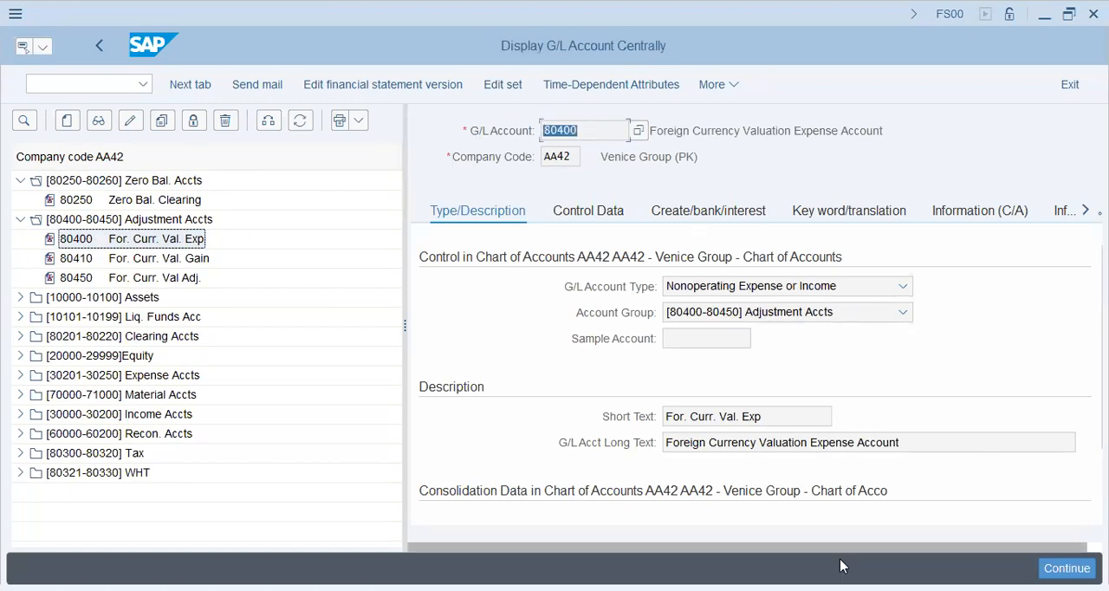
# - Examine the Control Data of the foreign currency valuation expense account, including currency, valuation group and reconciliation account settings
pyautogui.click(602, 215)
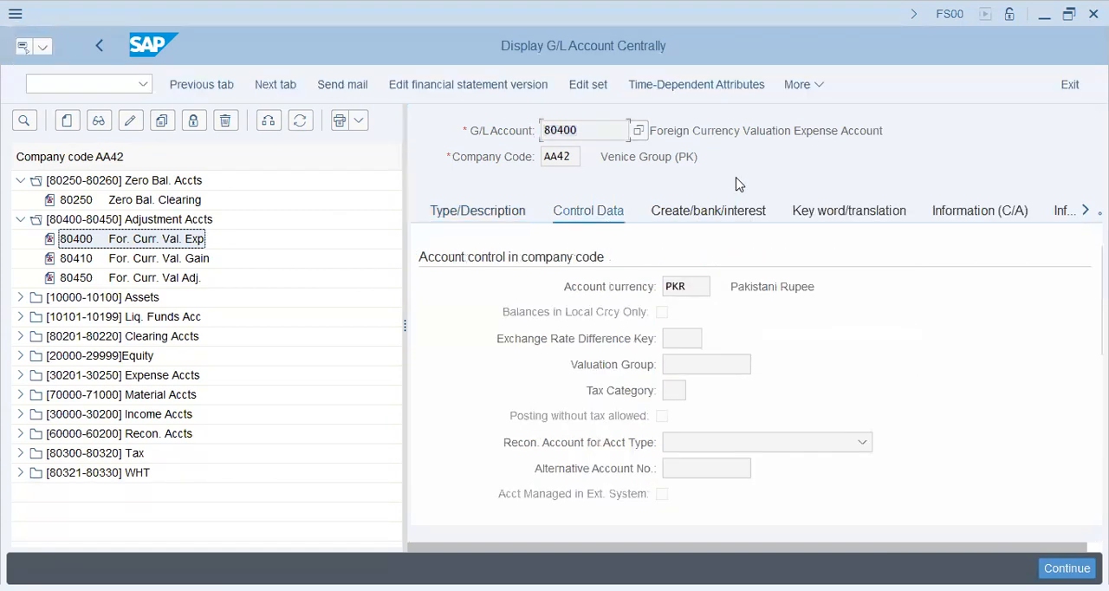
pyautogui.click(698, 284)
pyautogui.click(734, 359)
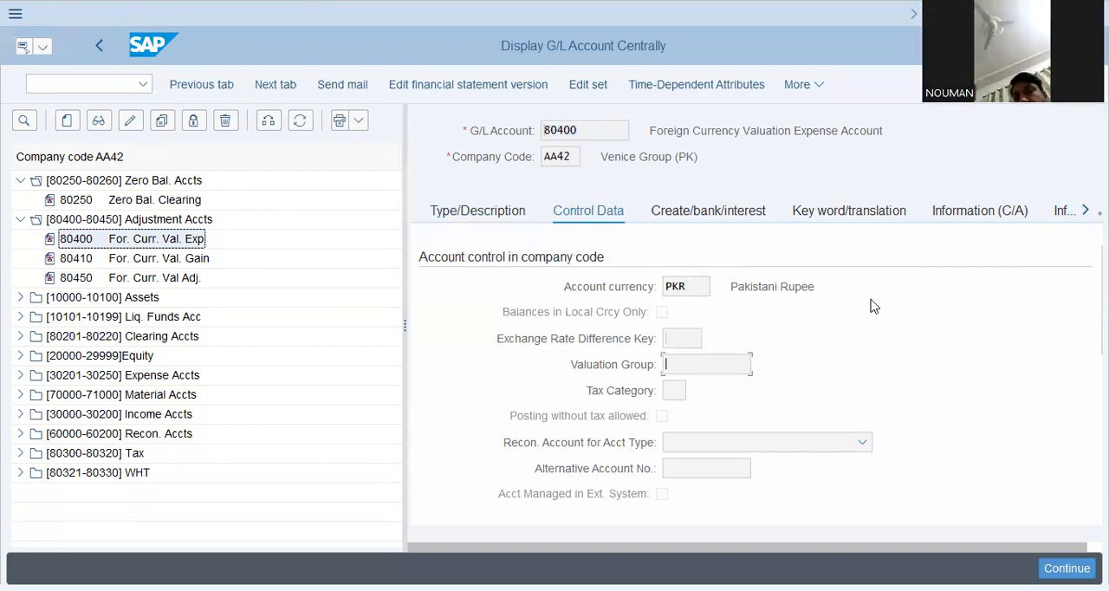
pyautogui.click(706, 442)
pyautogui.click(534, 484)
pyautogui.scroll(-5, 545, 411)
pyautogui.scroll(5, 545, 407)
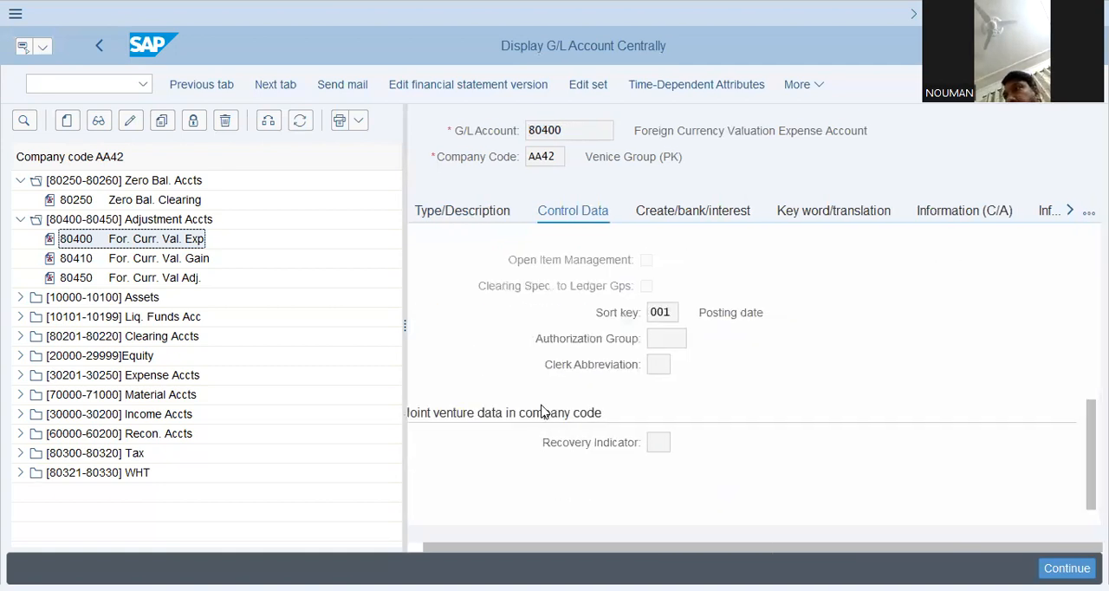
# - Examine the account's Create/bank/interest settings, including field status group, bank details and interest calculation
pyautogui.click(677, 219)
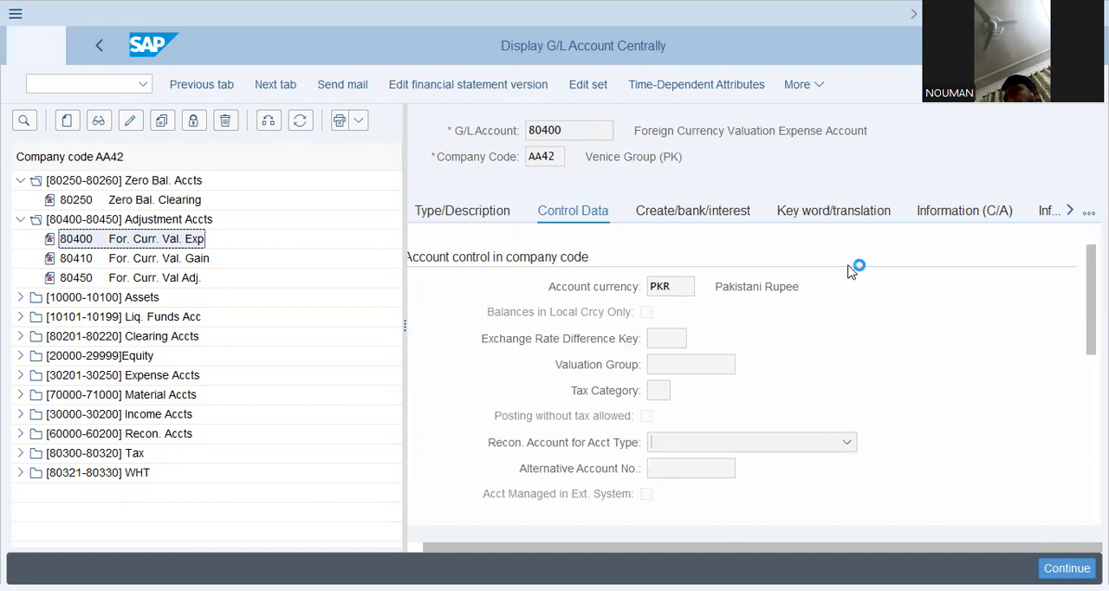
pyautogui.click(690, 286)
pyautogui.scroll(-3, 539, 336)
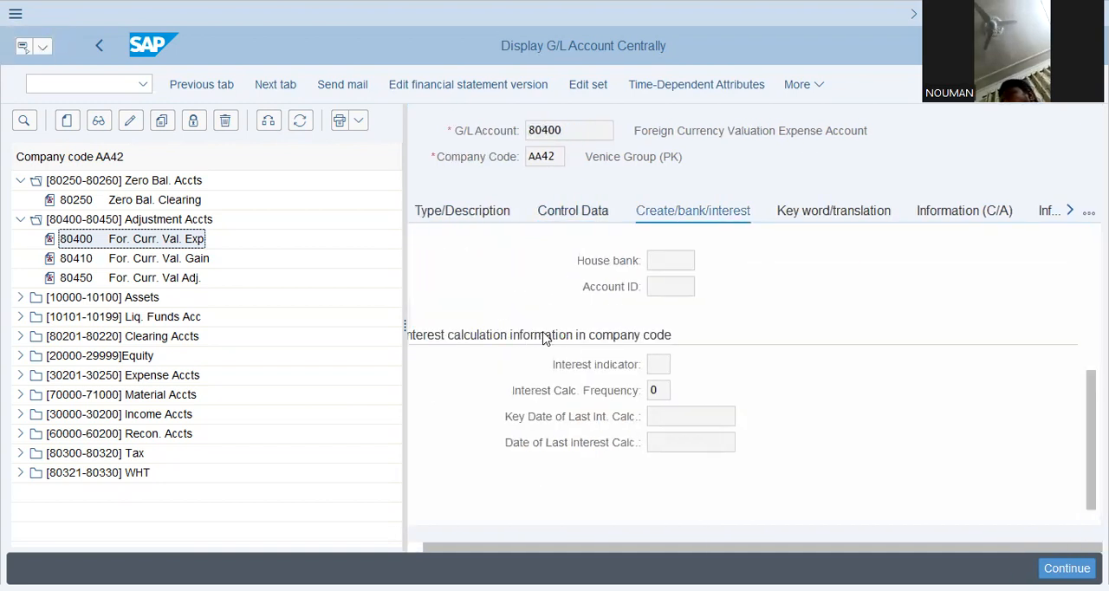
pyautogui.scroll(3, 544, 334)
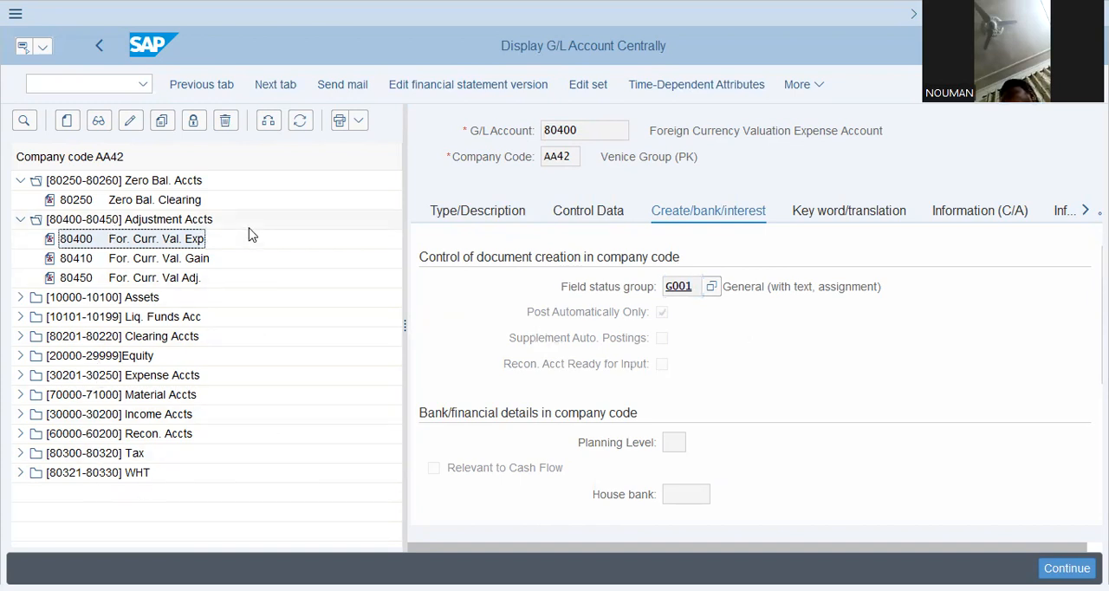
# - Collapse the Zero Bal. Accts and Adjustment Accts groups and return to the SAP Easy Access menu
pyautogui.click(20, 181)
pyautogui.click(22, 200)
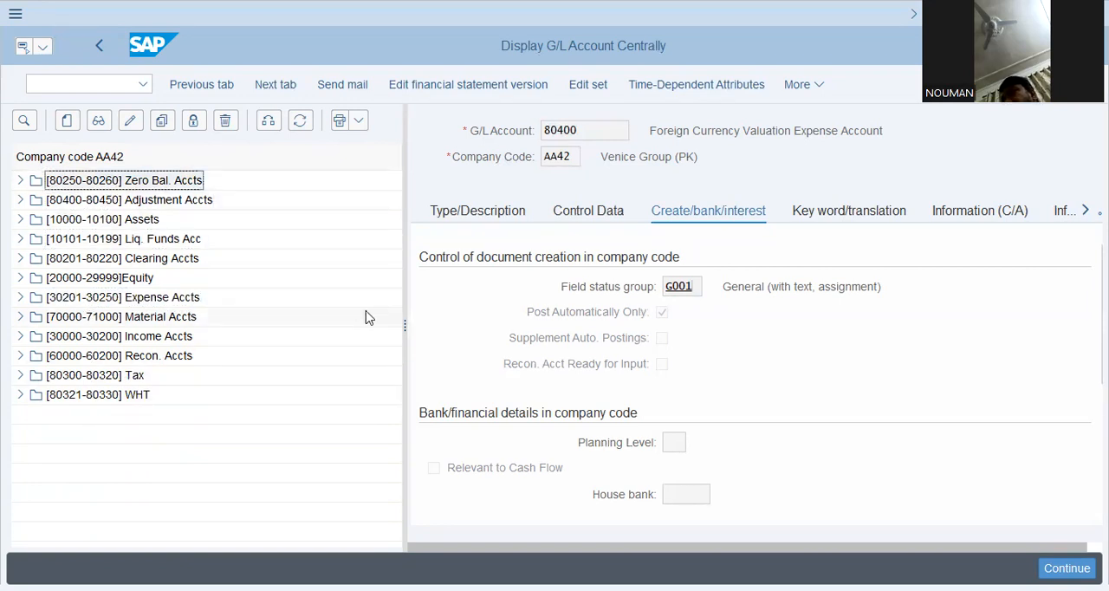
pyautogui.click(120, 87)
pyautogui.write('/n')
pyautogui.press('Return')
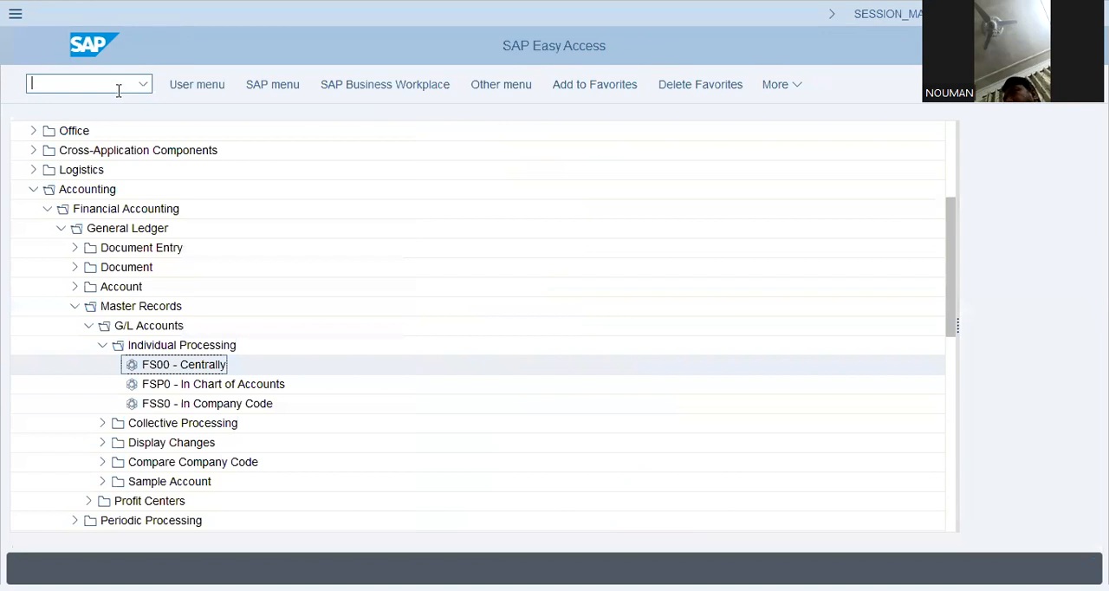
# - Open the Customizing: Execute Project transaction
pyautogui.write('fs000')
pyautogui.press('BackSpace')
pyautogui.press('BackSpace')
pyautogui.press('BackSpace')
pyautogui.press('BackSpace')
pyautogui.press('BackSpace')
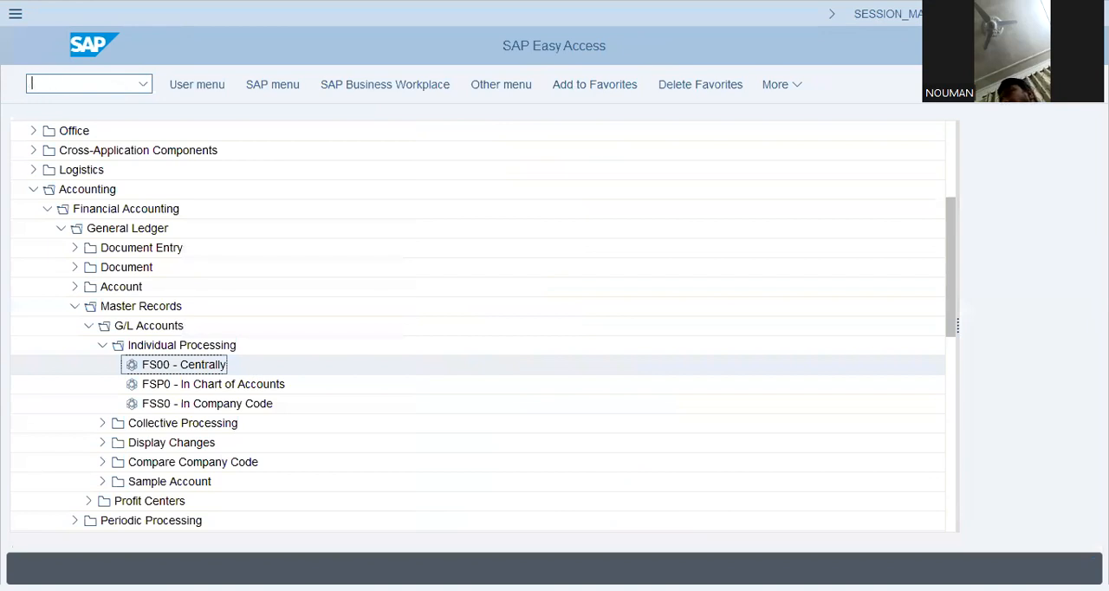
pyautogui.write('SRP')
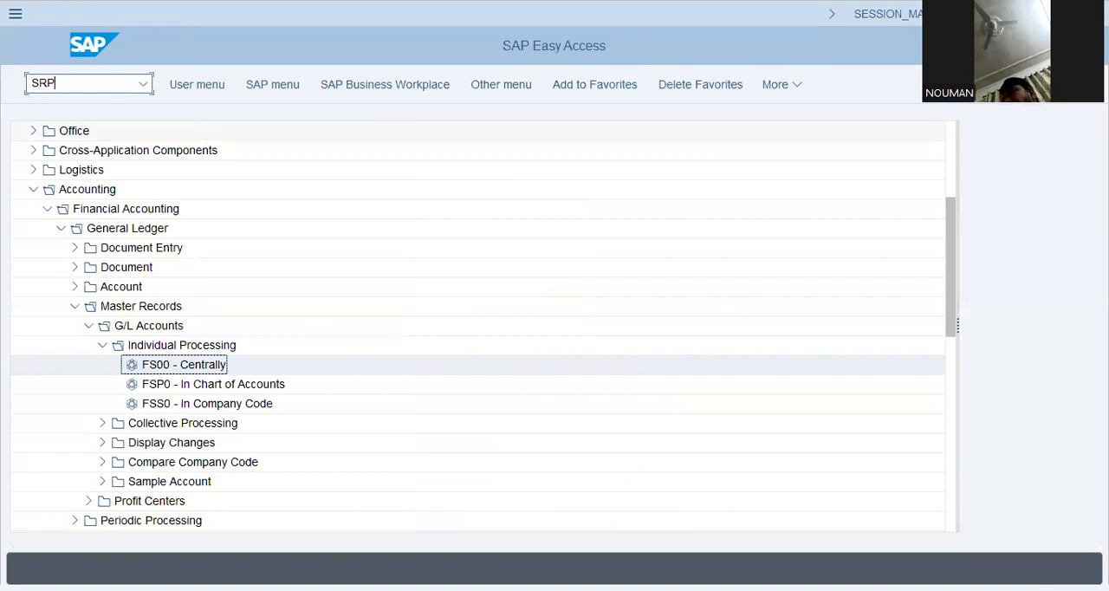
pyautogui.press('Return')
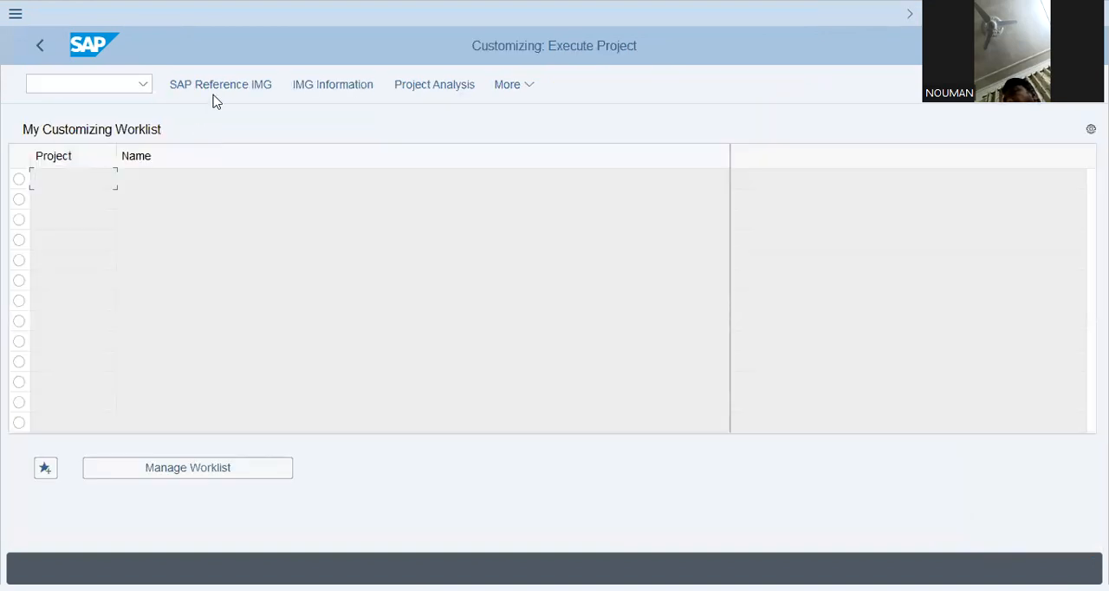
# - Display the SAP Reference IMG and expand Enterprise Structure, Definition and Financial Accounting
pyautogui.click(220, 87)
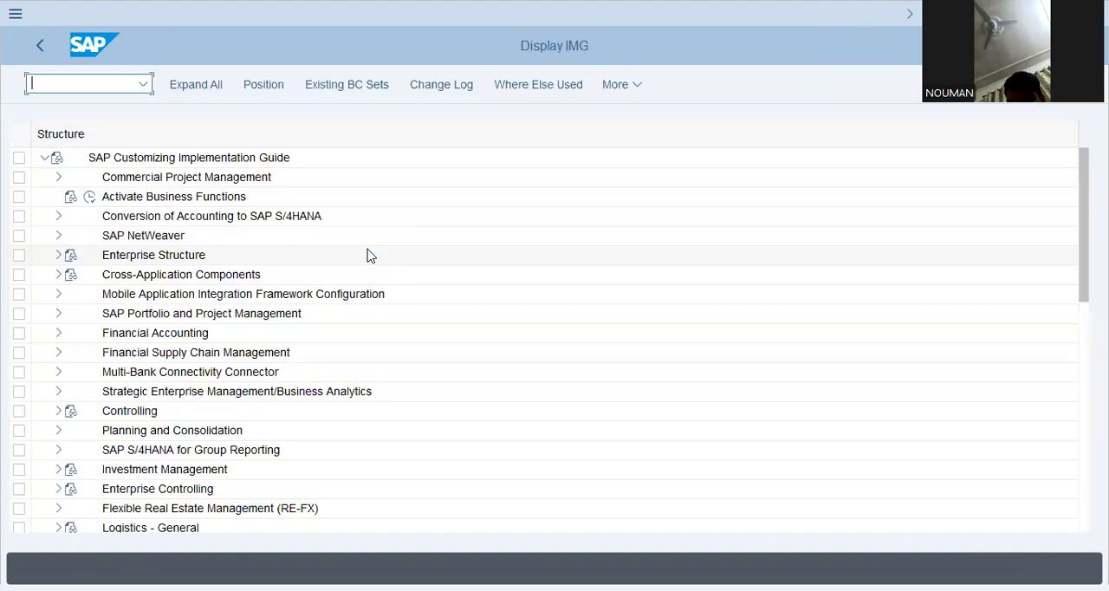
pyautogui.click(156, 257)
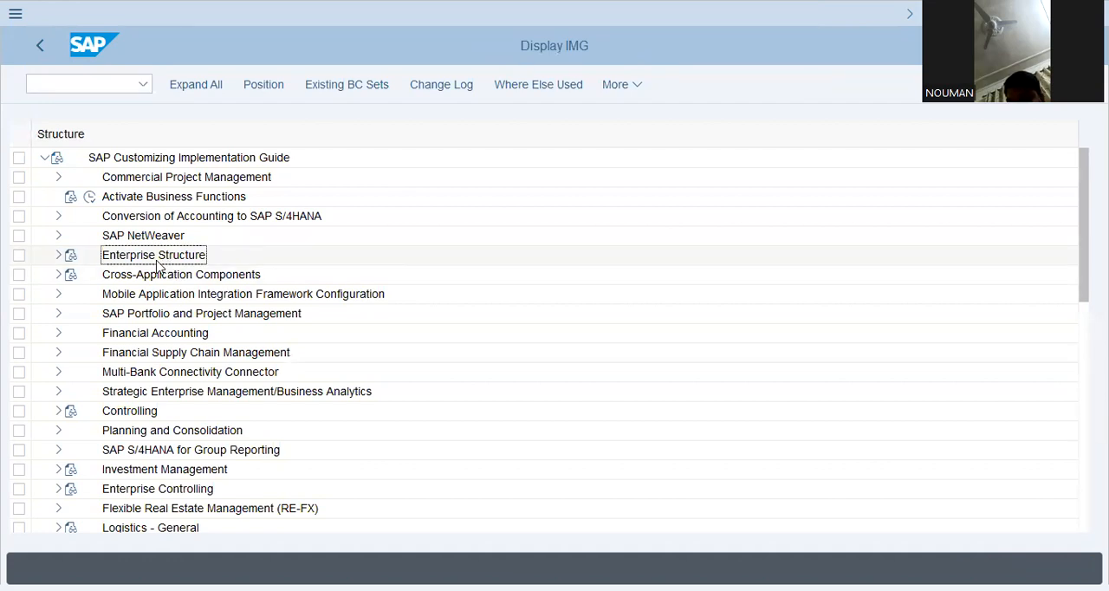
pyautogui.click(56, 256)
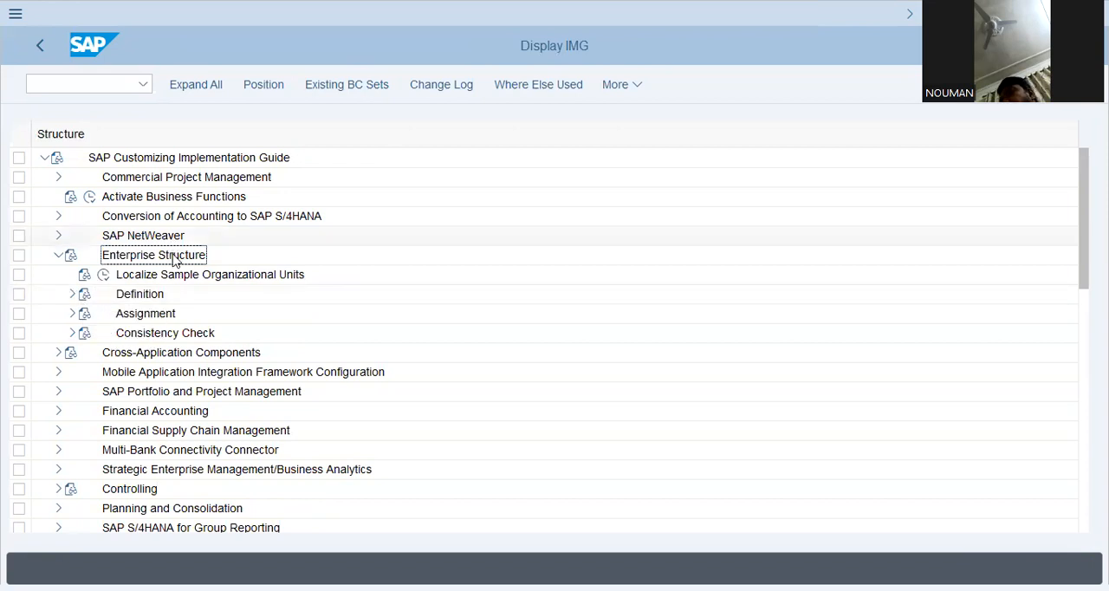
pyautogui.click(73, 294)
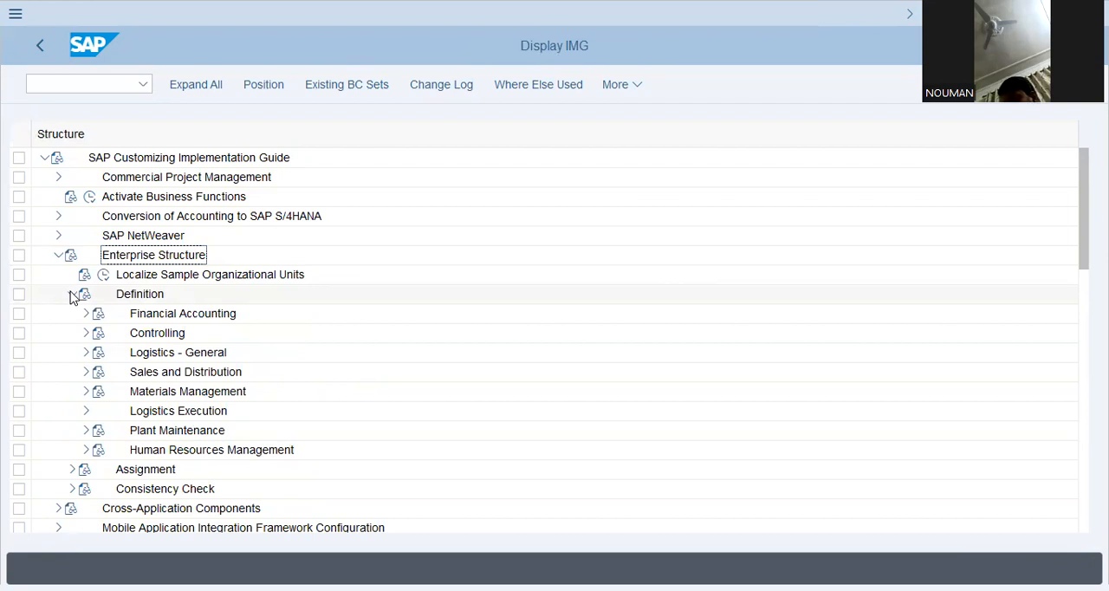
pyautogui.click(158, 313)
pyautogui.click(85, 314)
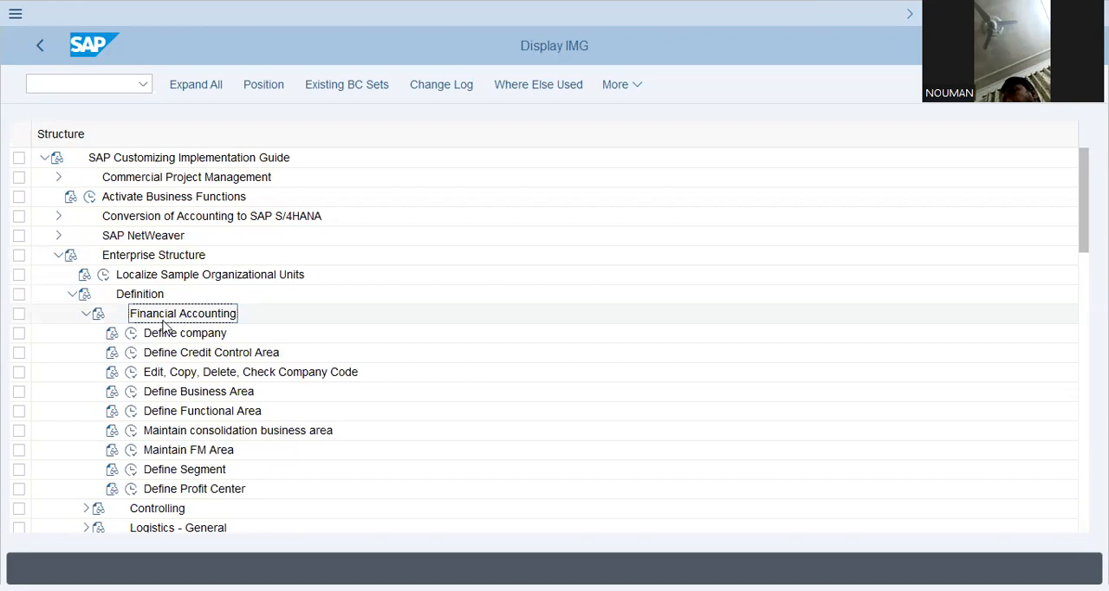
# - View the Copy, delete, check company code activity and move on to the company code data overview
pyautogui.click(131, 371)
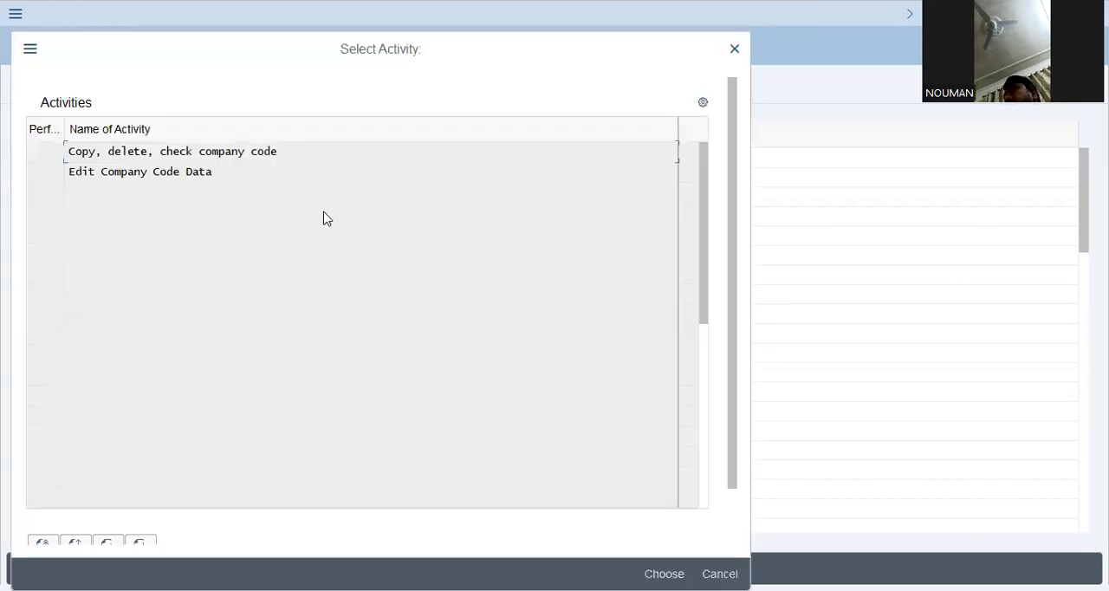
pyautogui.click(210, 158)
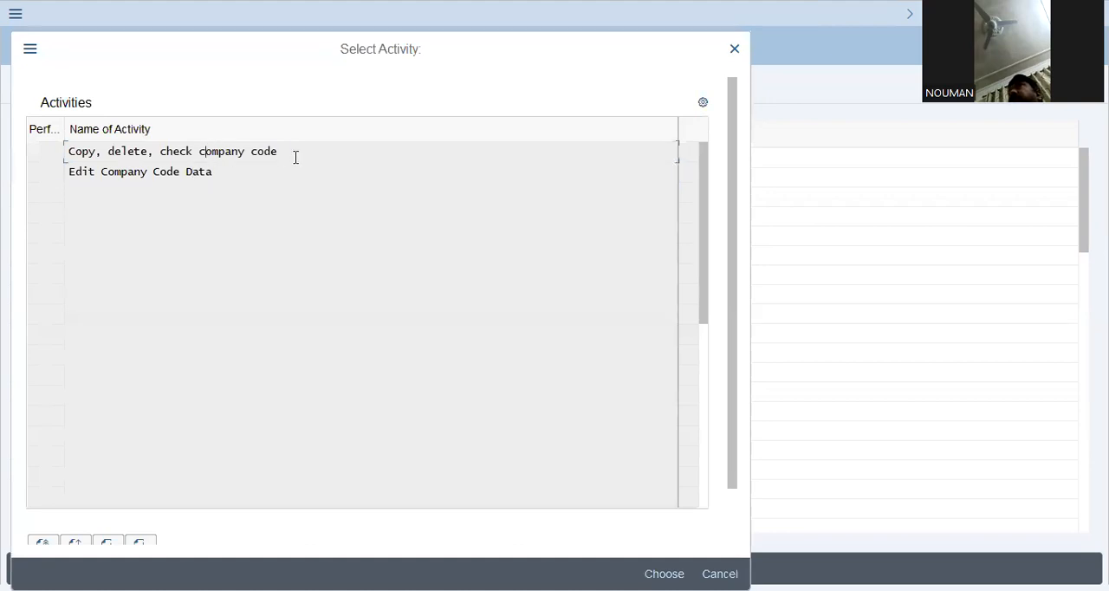
pyautogui.doubleClick(231, 154)
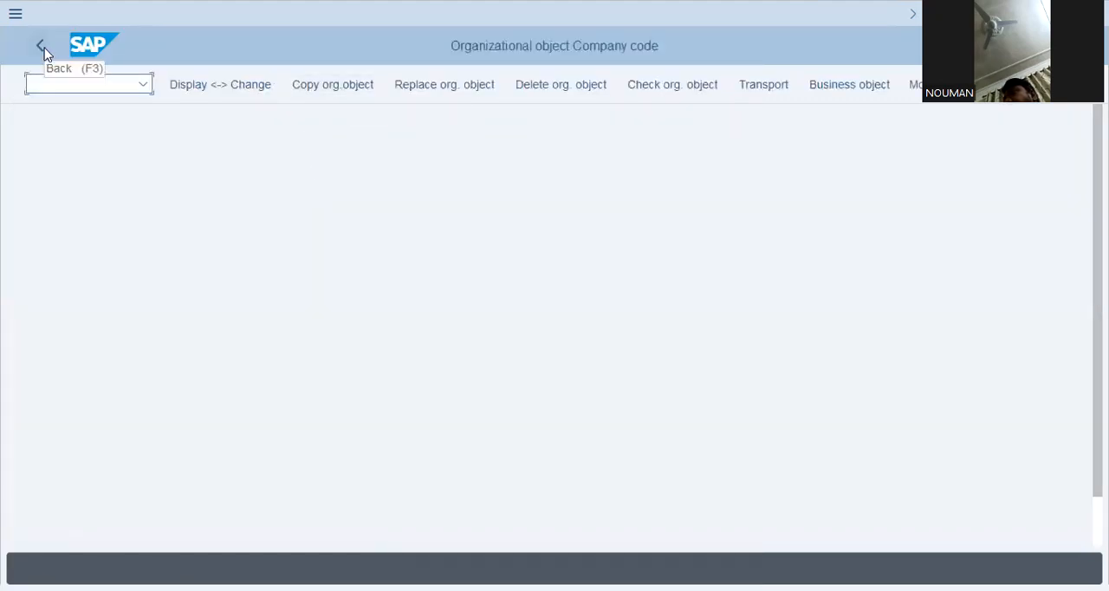
pyautogui.click(299, 87)
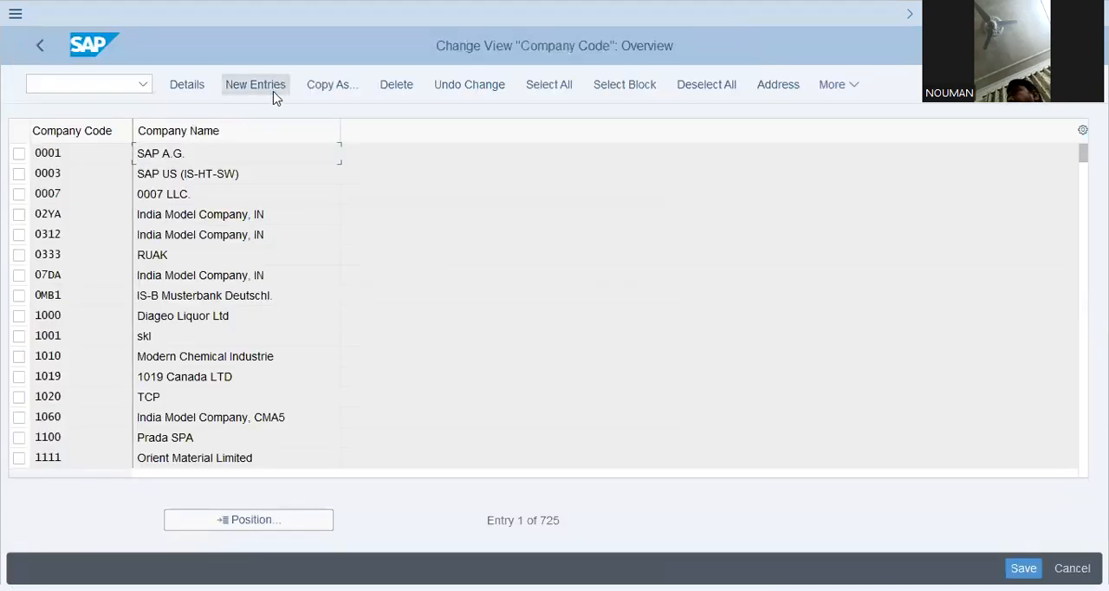
# - Open company code 1019 and examine its name, city, country, currency and language settings
pyautogui.click(85, 416)
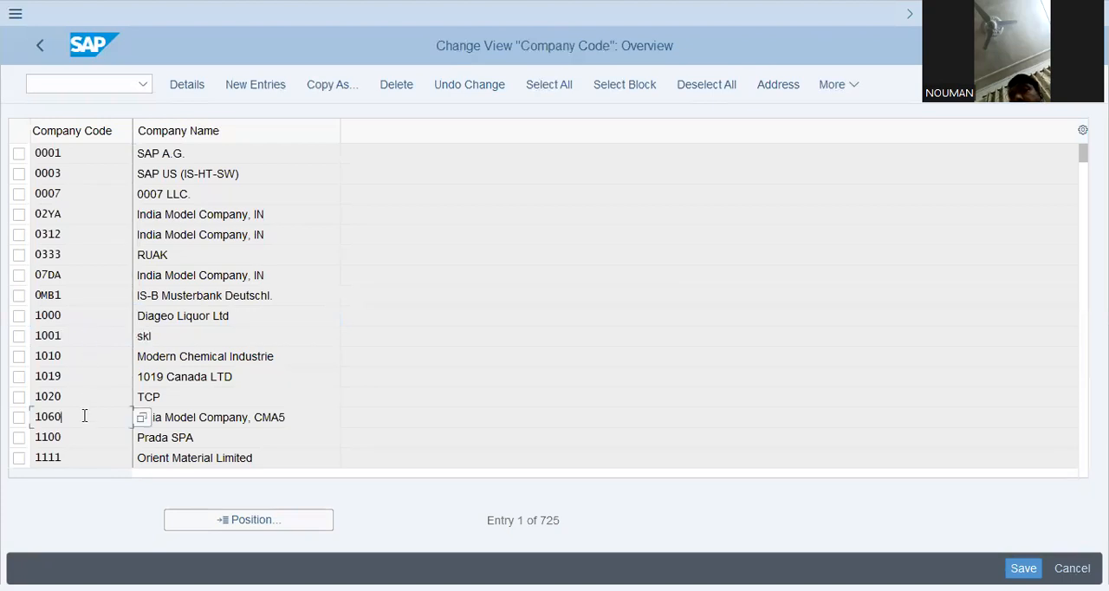
pyautogui.doubleClick(192, 375)
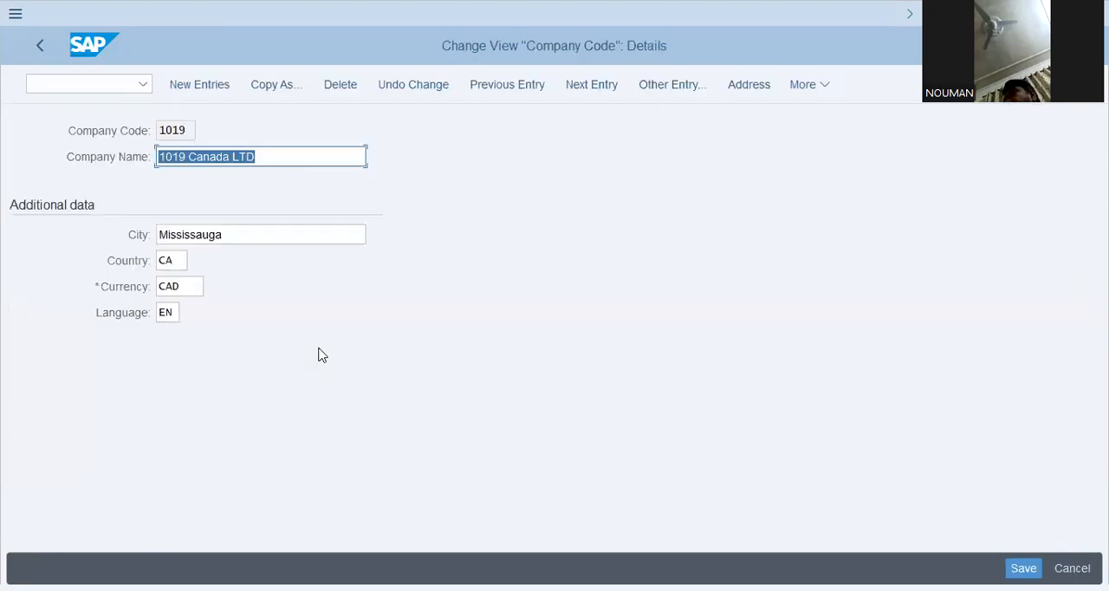
pyautogui.click(336, 156)
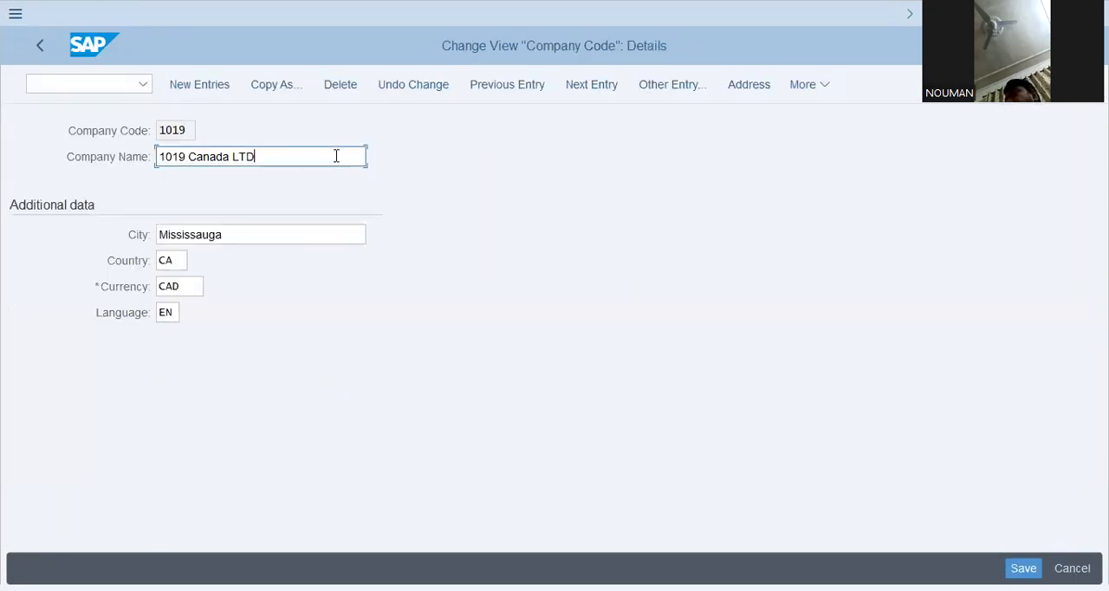
pyautogui.click(182, 290)
pyautogui.press('Tab')
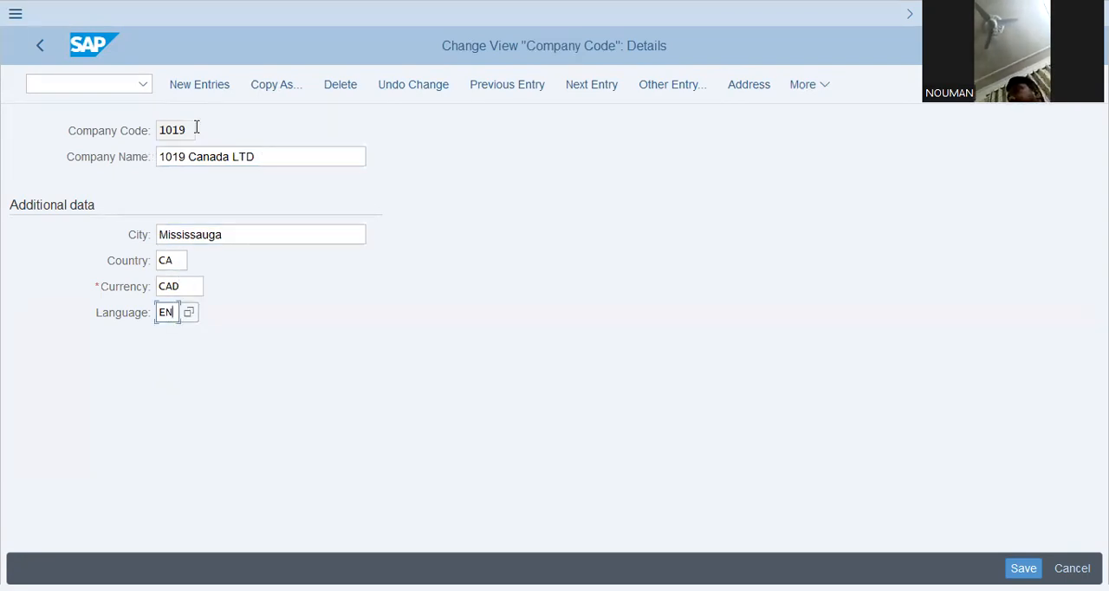
pyautogui.moveTo(197, 128); pyautogui.dragTo(129, 141)
pyautogui.click(271, 157)
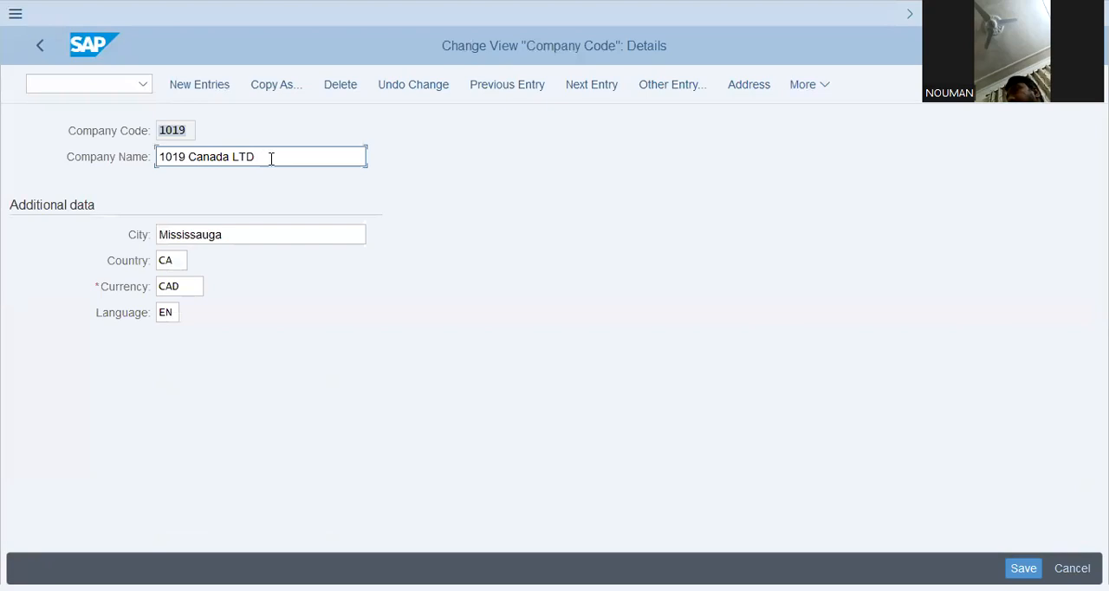
pyautogui.click(257, 232)
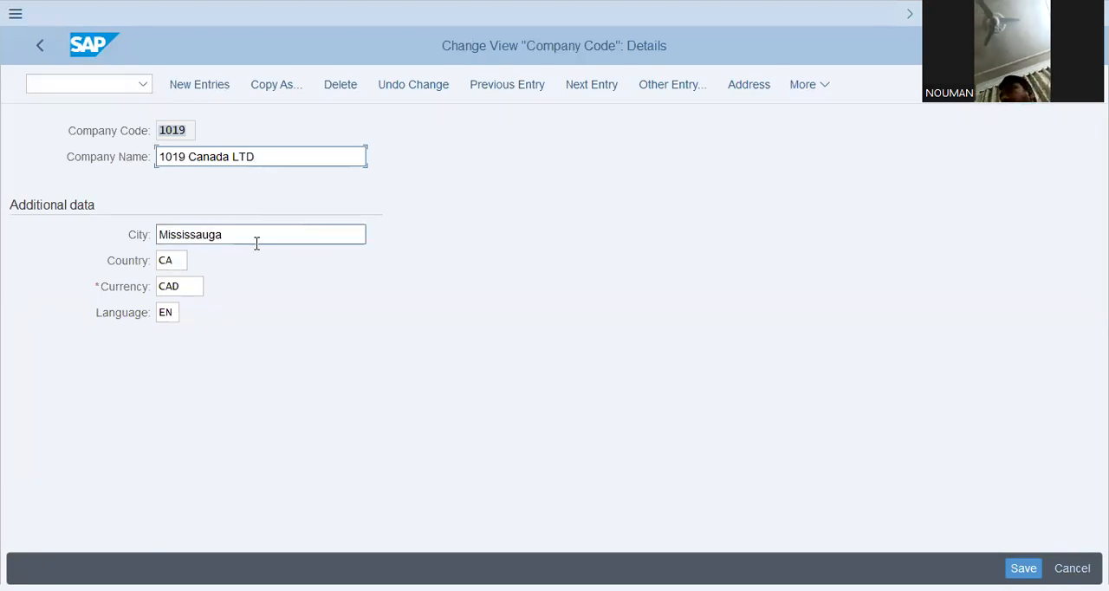
pyautogui.click(179, 260)
pyautogui.click(166, 312)
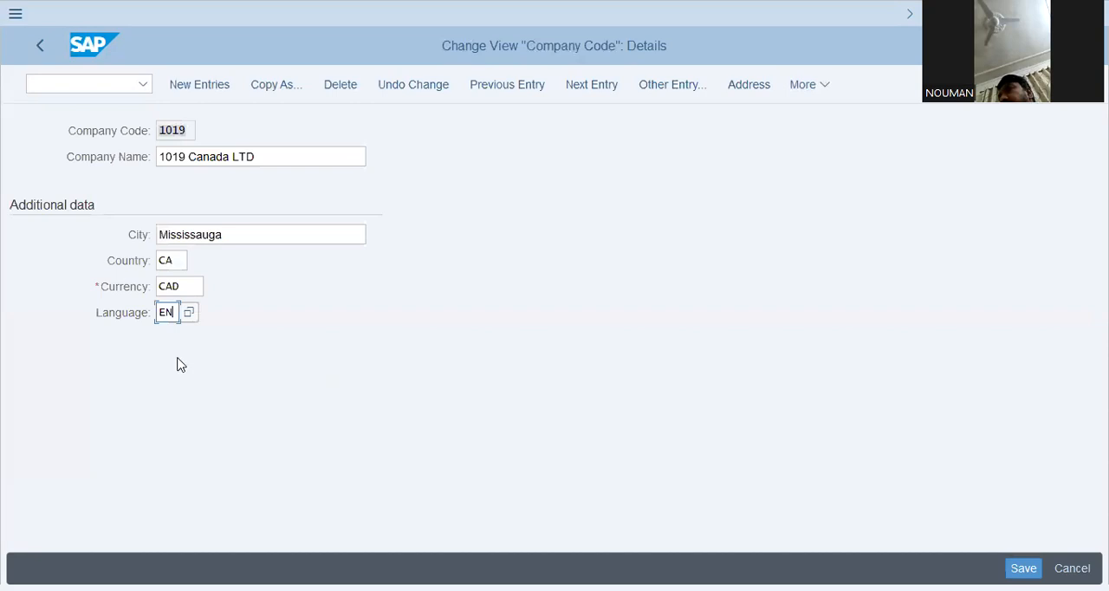
pyautogui.click(188, 286)
pyautogui.moveTo(191, 286); pyautogui.dragTo(116, 282)
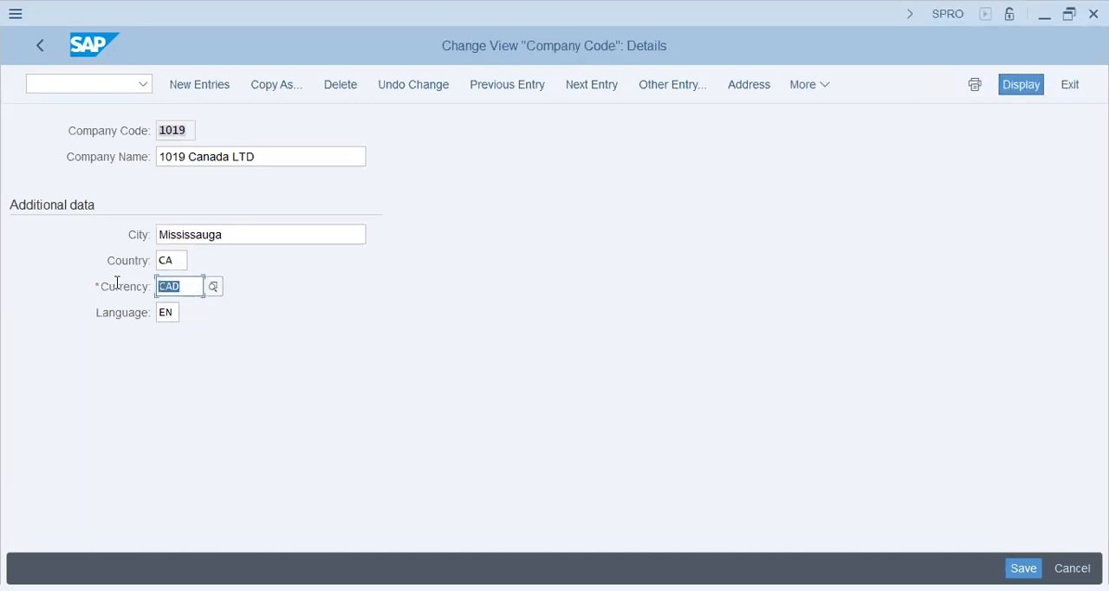
pyautogui.click(193, 284)
# - Start a new company code entry with code TAP1 and company name "Teapot Industries Ltd."
pyautogui.click(201, 84)
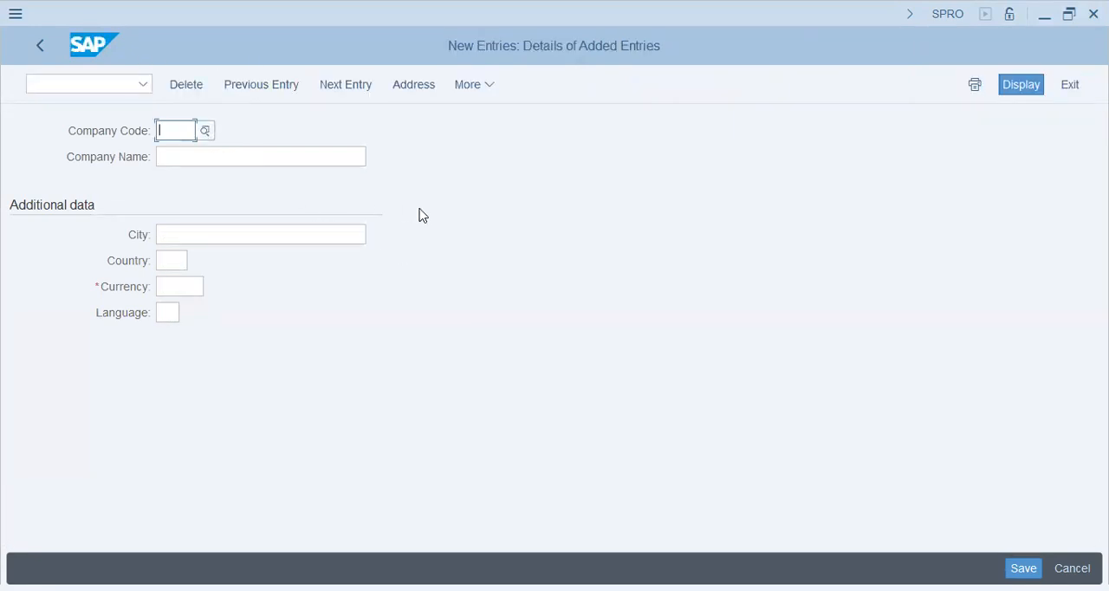
pyautogui.write('TAP1')
pyautogui.press('Tab')
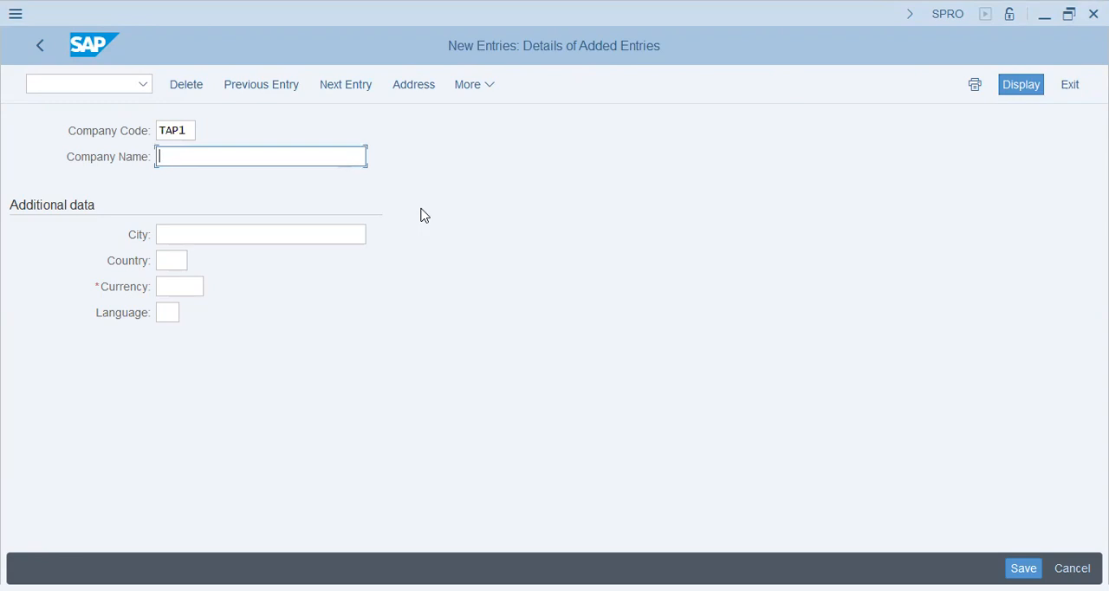
pyautogui.write('BEE')
pyautogui.press('BackSpace')
pyautogui.press('BackSpace')
pyautogui.press('BackSpace')
pyautogui.write('T')
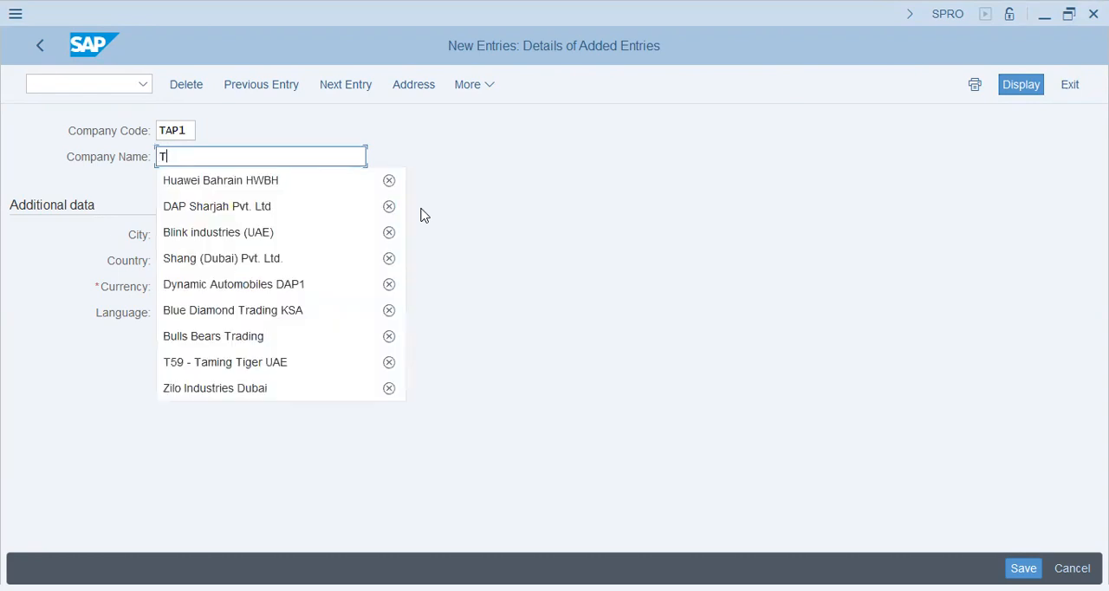
pyautogui.write('eapot ')
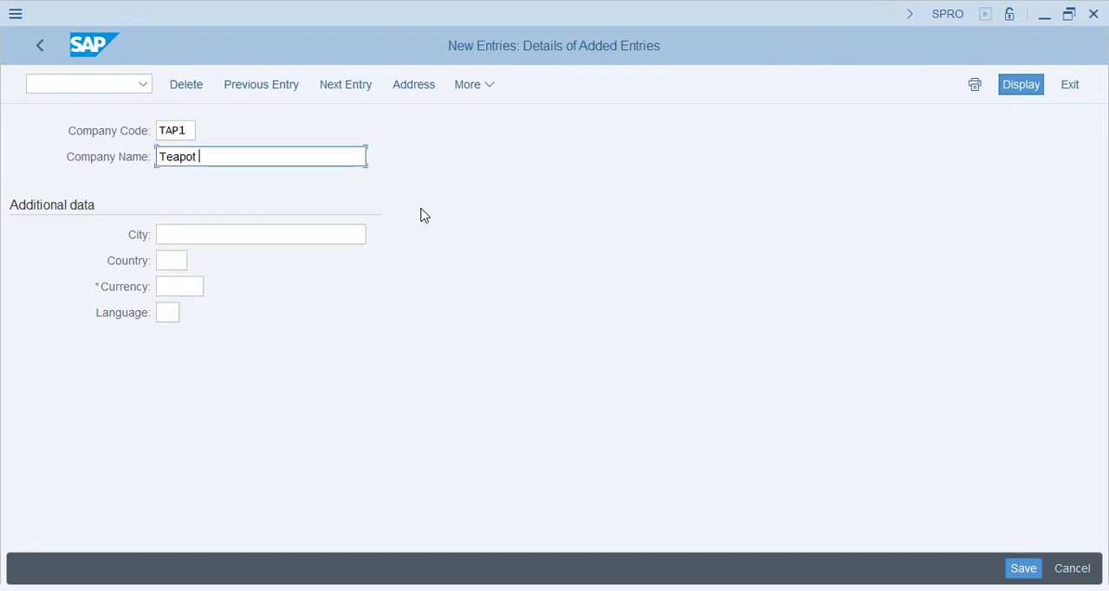
pyautogui.write('Industries Ltd.')
pyautogui.press('Tab')
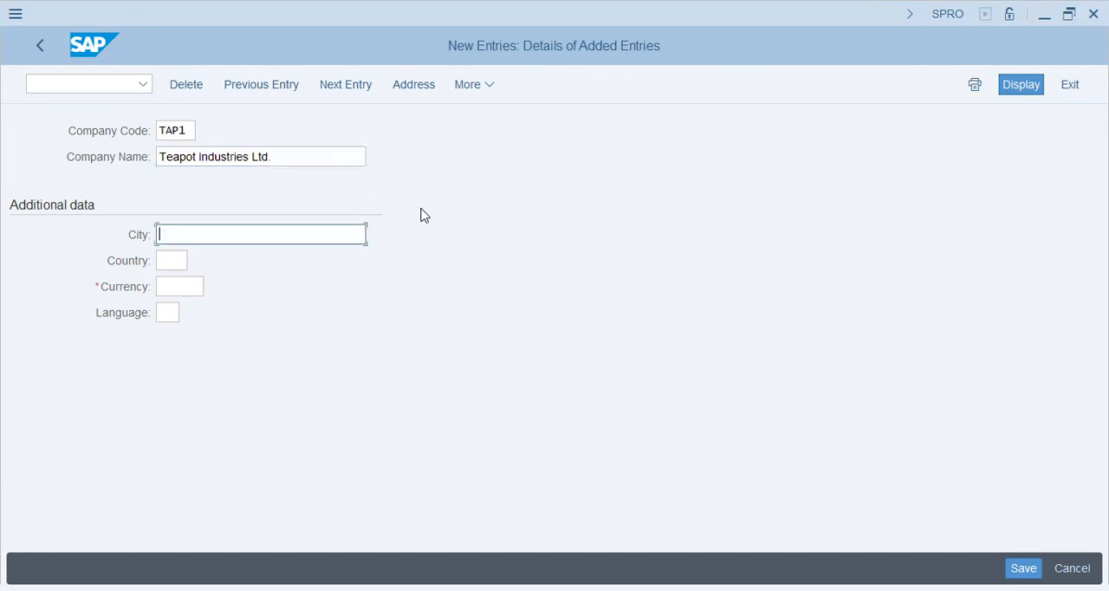
# - Fill in the additional data with city Sharjah, country AE, currency AED and language EN, and submit the entry
pyautogui.write('Sh')
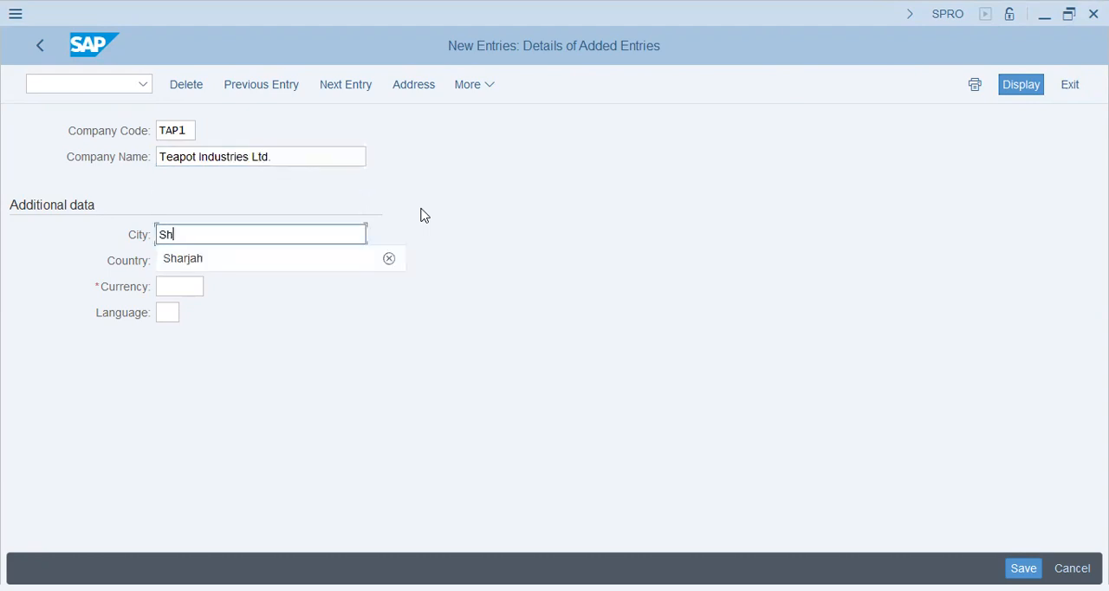
pyautogui.press('Down')
pyautogui.press('Tab')
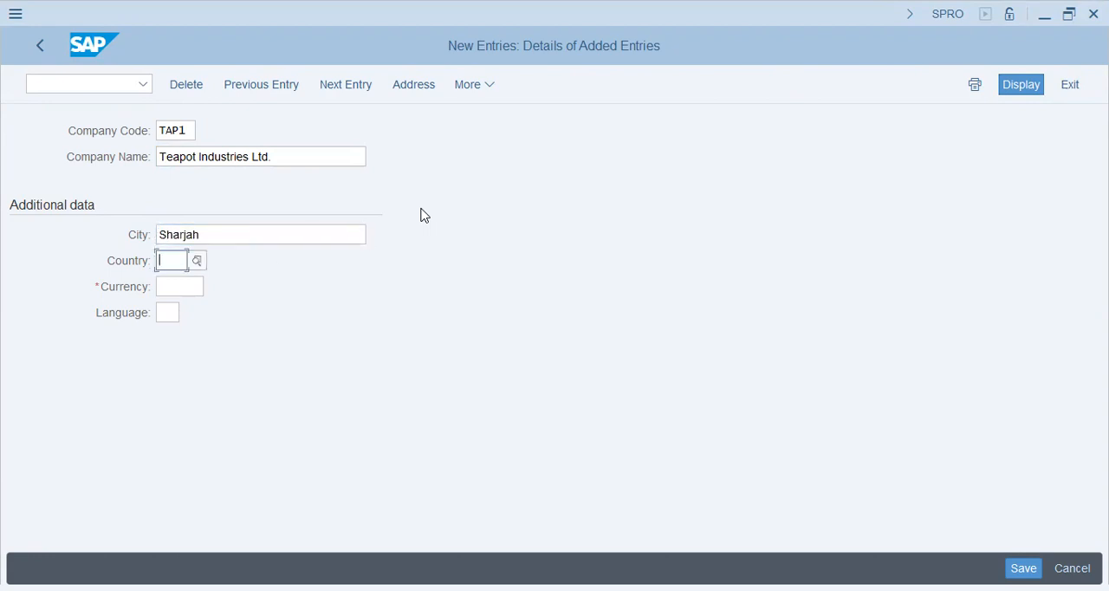
pyautogui.write('ae')
pyautogui.press('Tab')
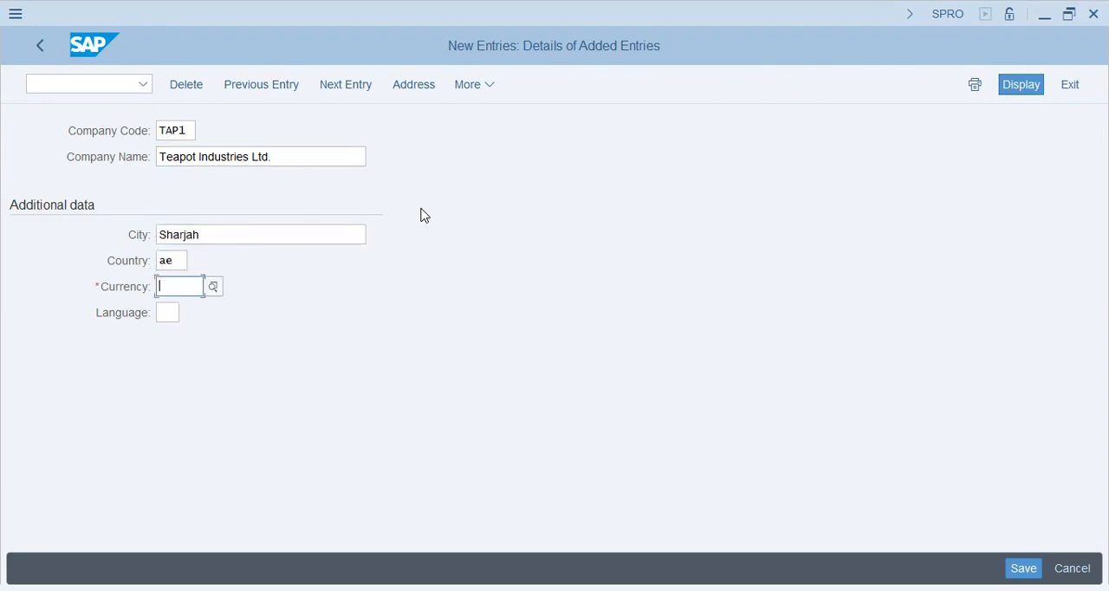
pyautogui.write('aed')
pyautogui.press('Tab')
pyautogui.write('en')
pyautogui.press('Return')
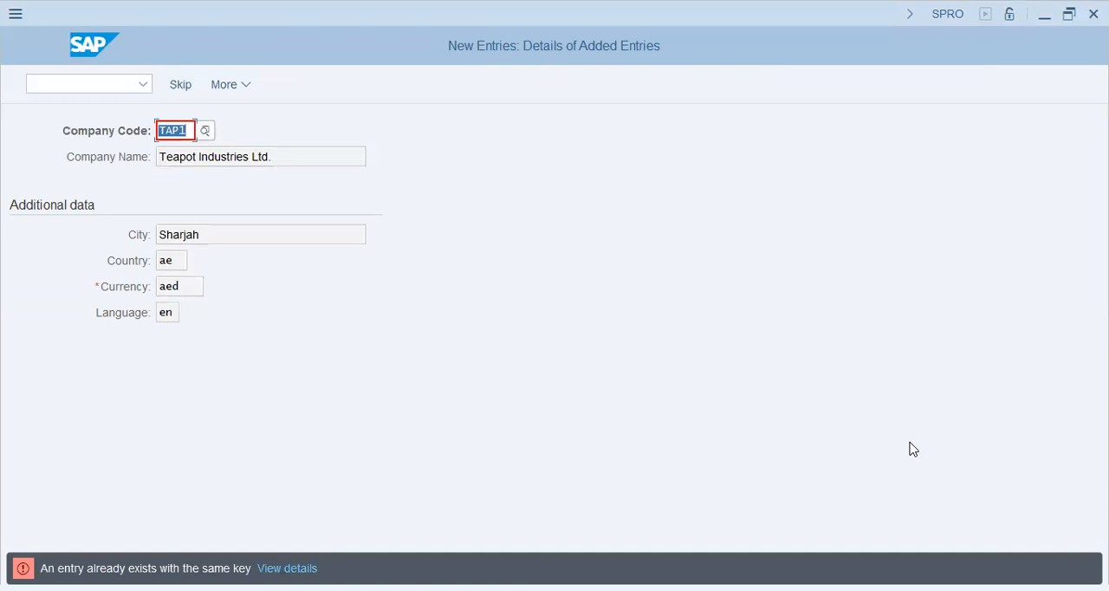
# - Change the new entry's company code to TAP2 and resubmit it
pyautogui.press('End')
pyautogui.hotkey('shift', 'Left')
pyautogui.press('Return')
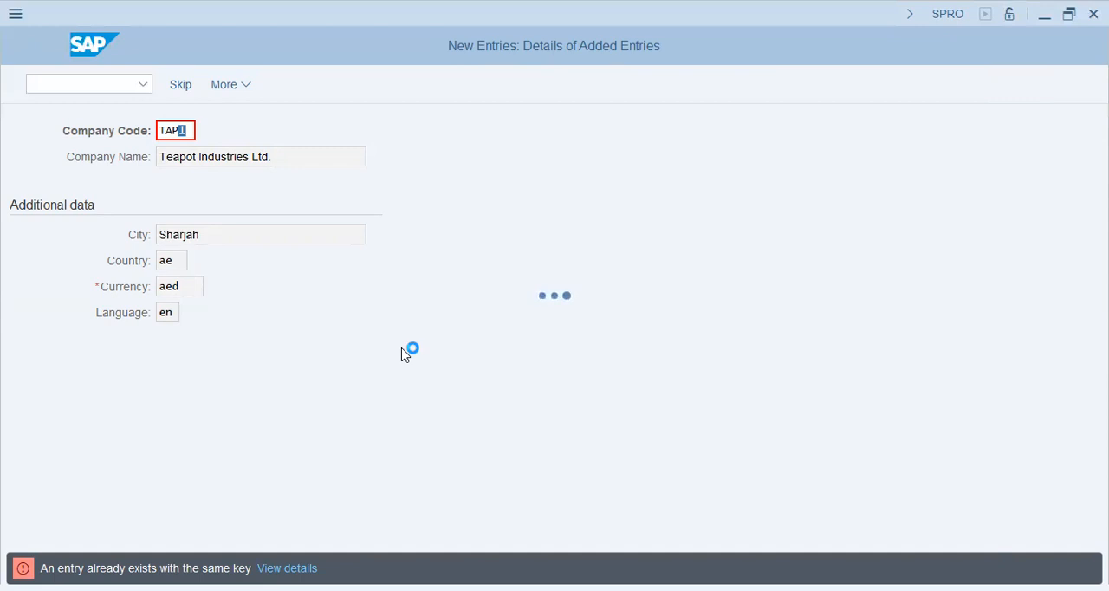
pyautogui.write('2')
pyautogui.press('Return')
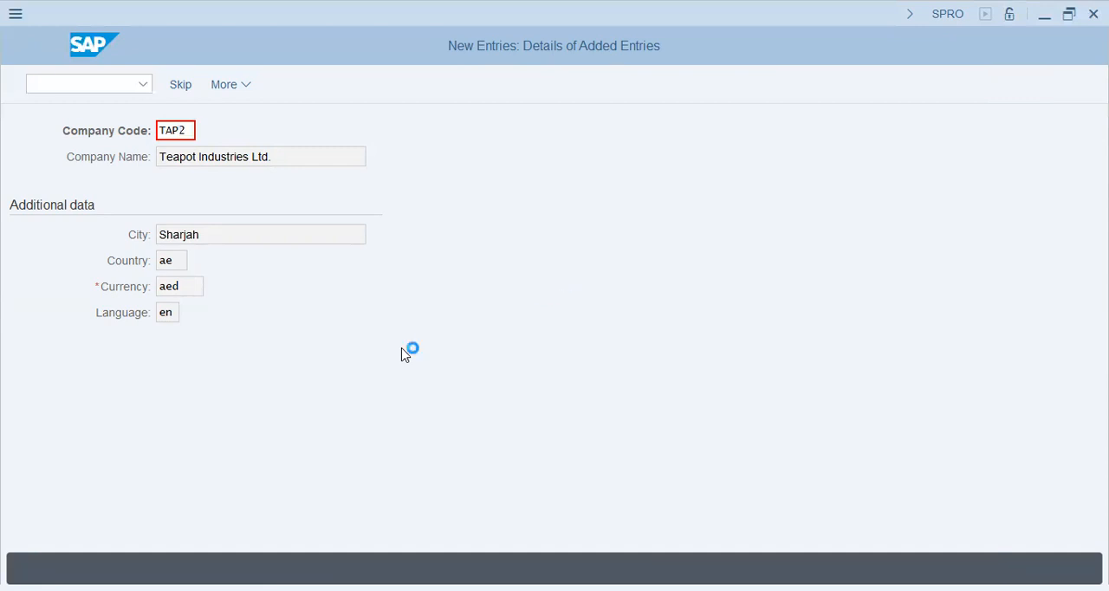
# - Save company code TAP2, filling in AE as the country in its address data
pyautogui.hotkey('ctrl', 's')
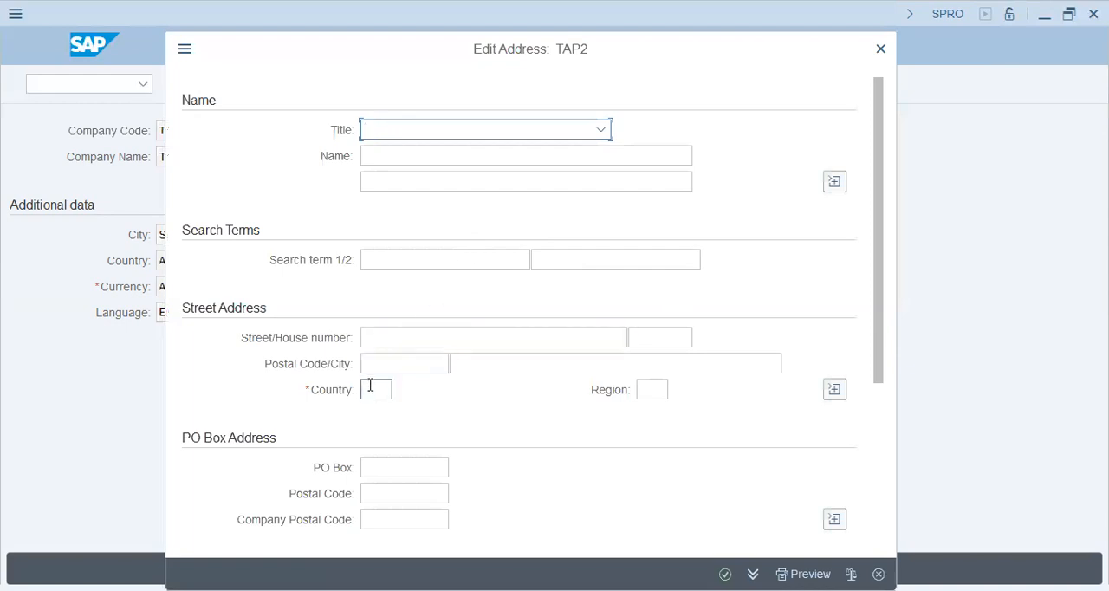
pyautogui.click(370, 388)
pyautogui.write('ae')
pyautogui.press('Tab')
pyautogui.press('Return')
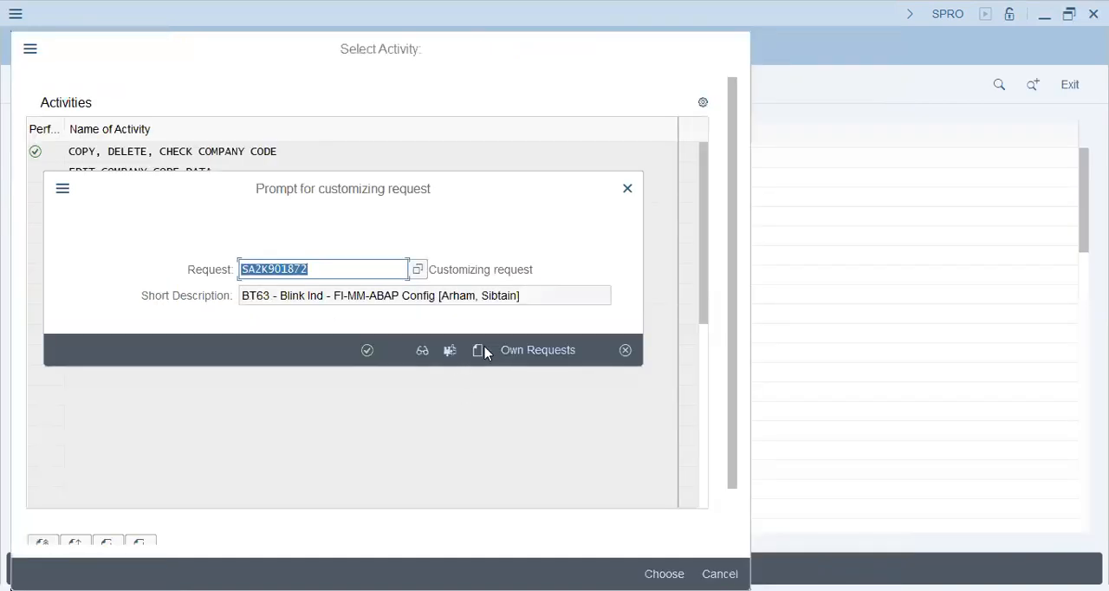
# - Create a customizing request described as "TAP2 - FICO", followed by the consultant's name in brackets and "- Teapot Industries"
pyautogui.press('Return')
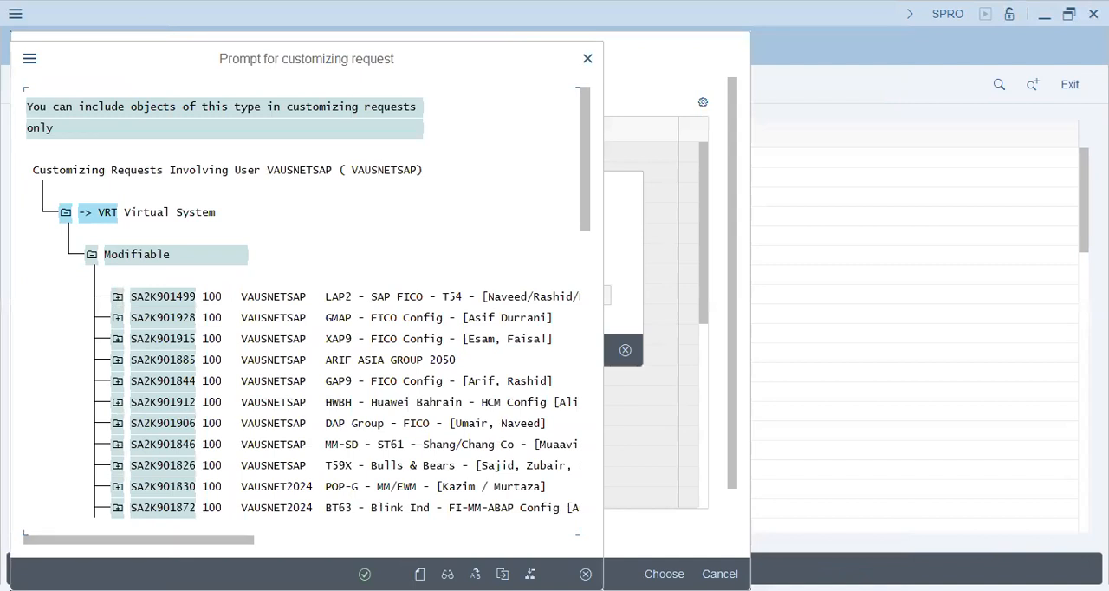
pyautogui.scroll(-3, 418, 380)
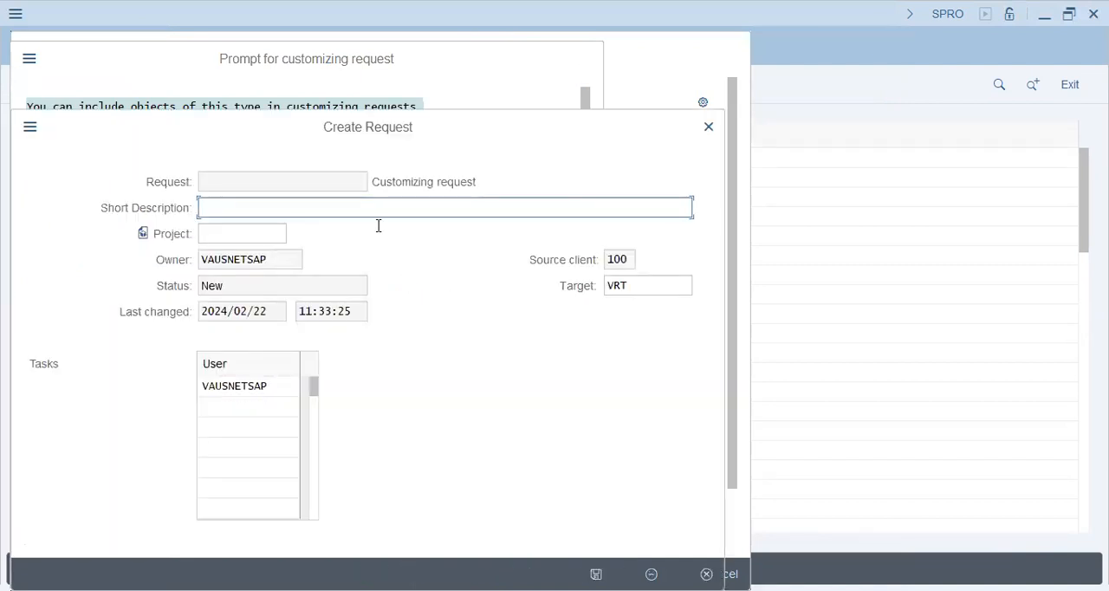
pyautogui.write('TAP2 -')
pyautogui.write('FI')
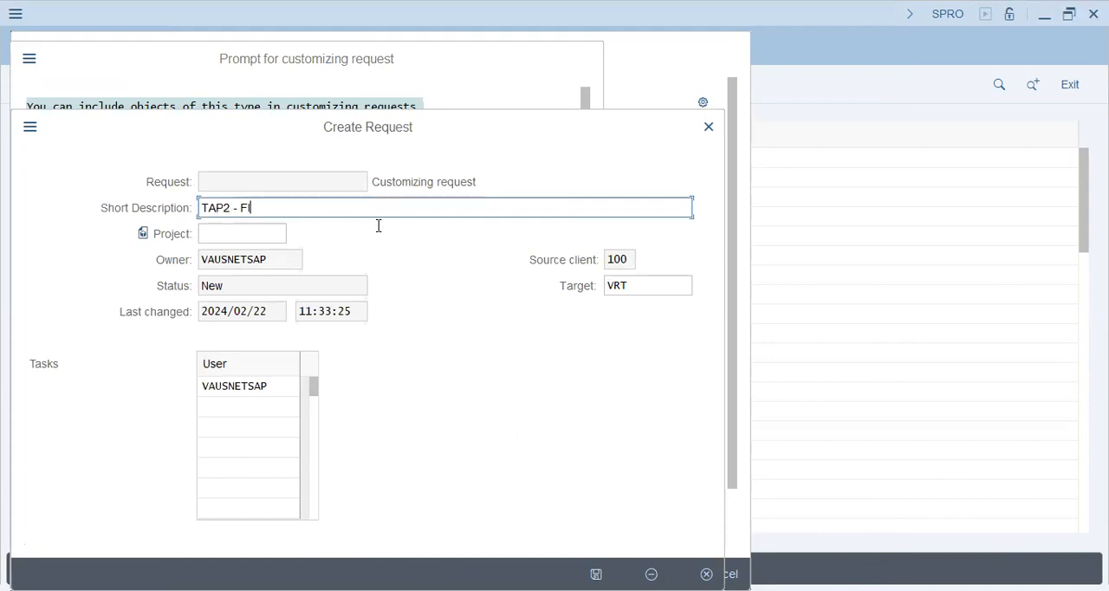
pyautogui.write('CO - [Noman Ahmed]')
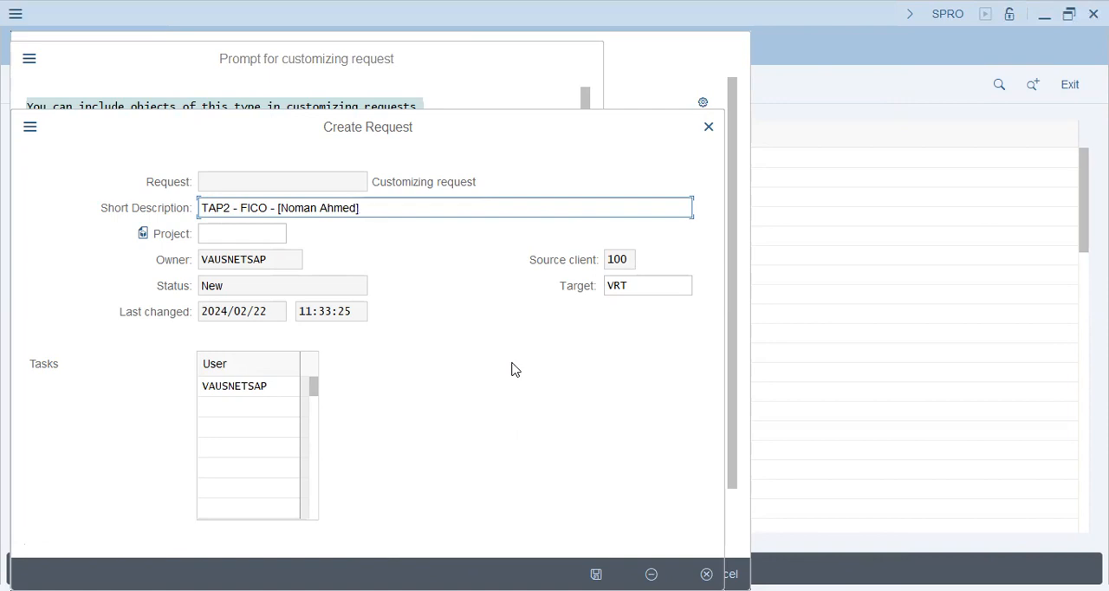
pyautogui.write('- Teapot Induste')
pyautogui.press('BackSpace')
pyautogui.write('ries')
pyautogui.press('Return')
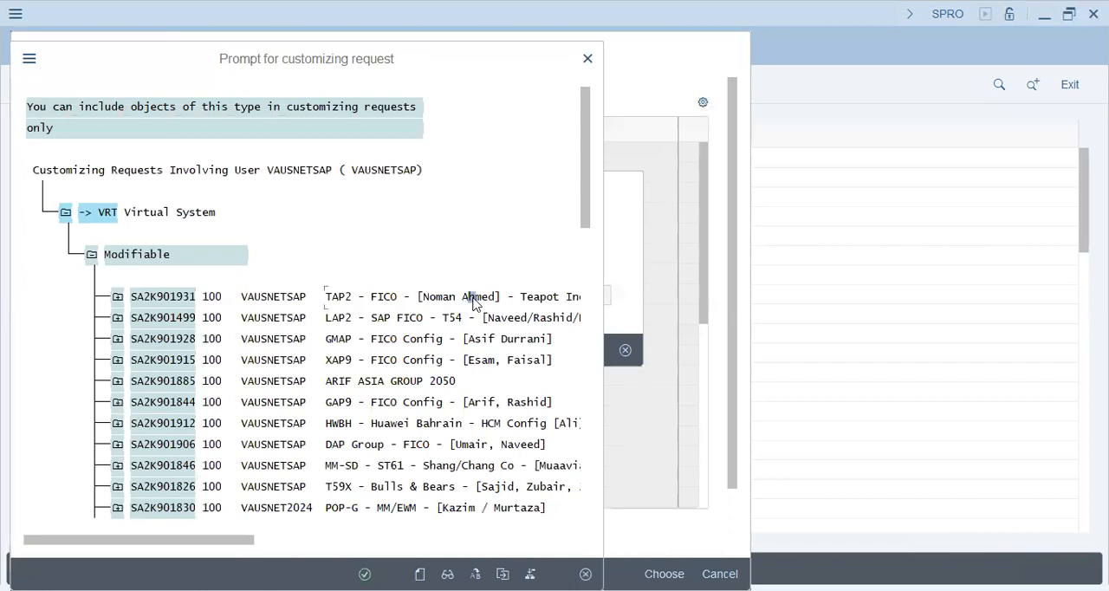
# - Assign company code TAP2 to the TAP2 - FICO Teapot Industries customizing request and leave the company code activity
pyautogui.click(365, 574)
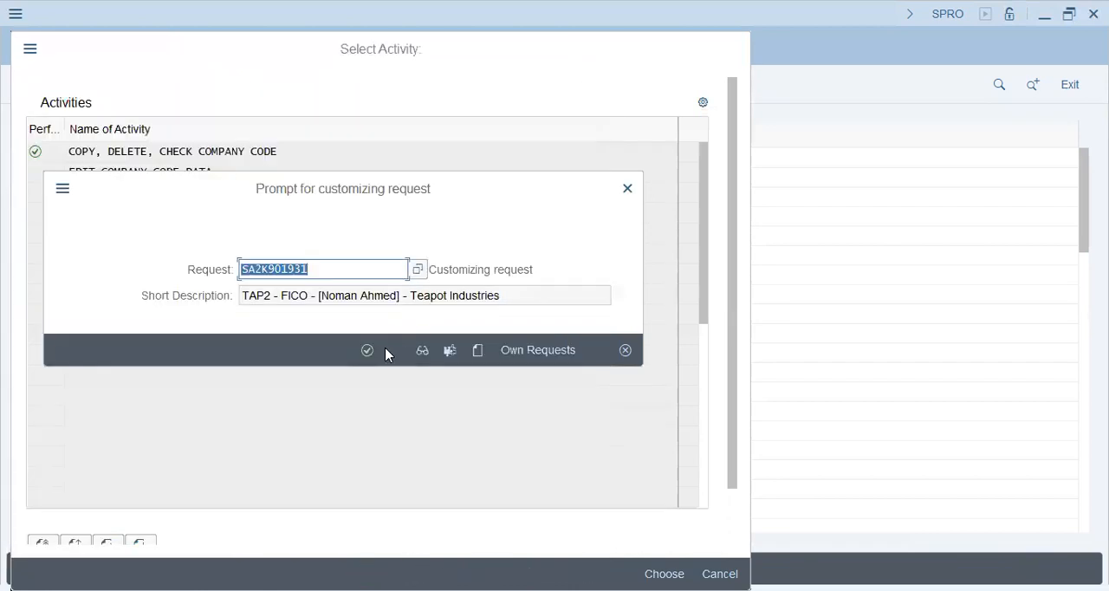
pyautogui.click(367, 350)
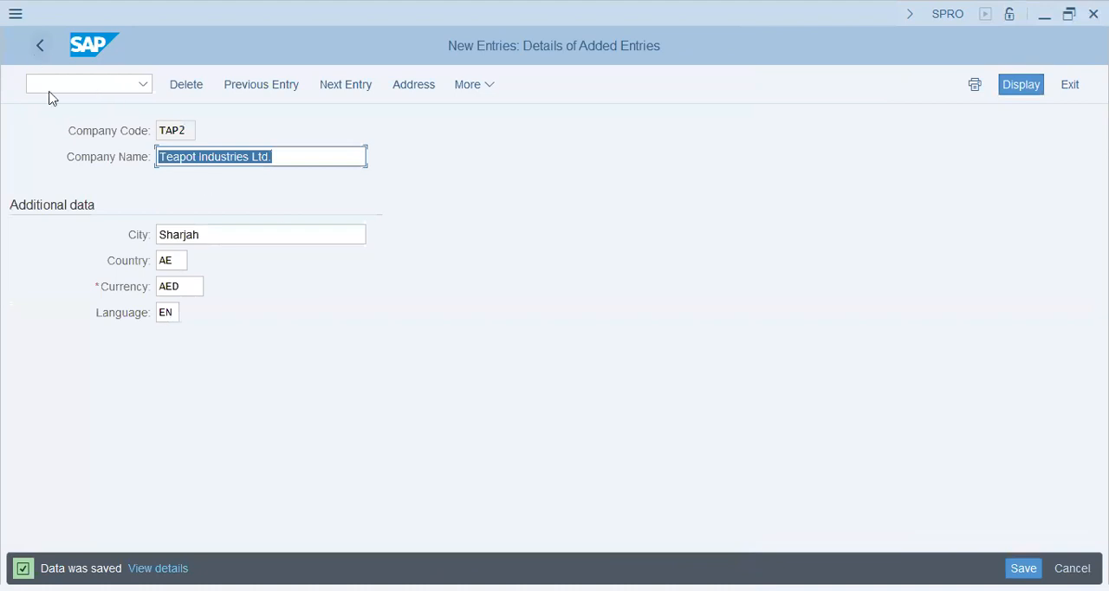
pyautogui.click(41, 49)
pyautogui.click(39, 49)
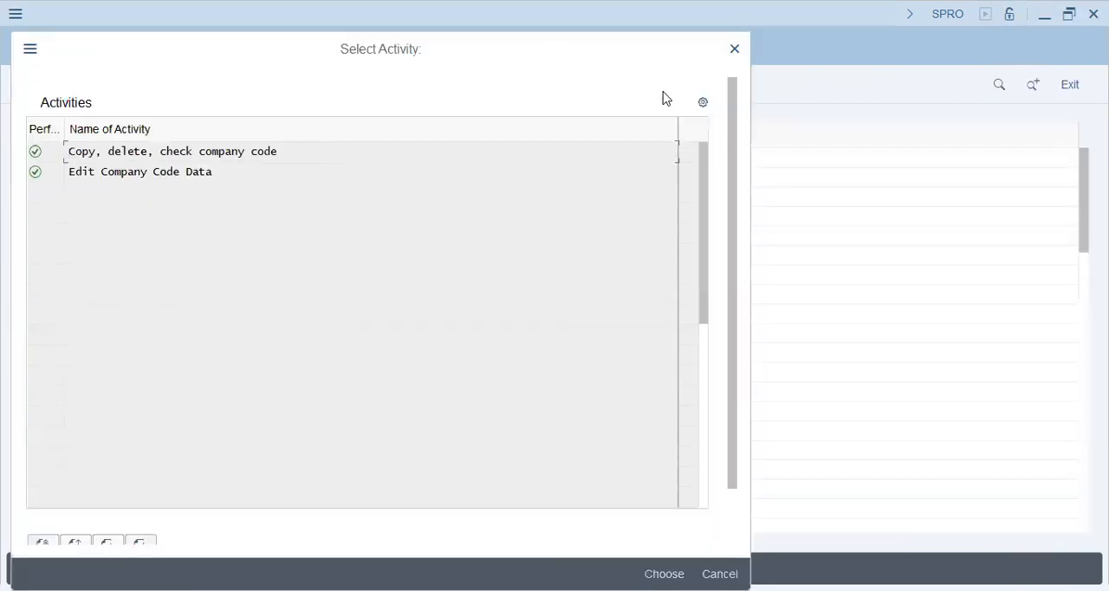
pyautogui.click(737, 50)
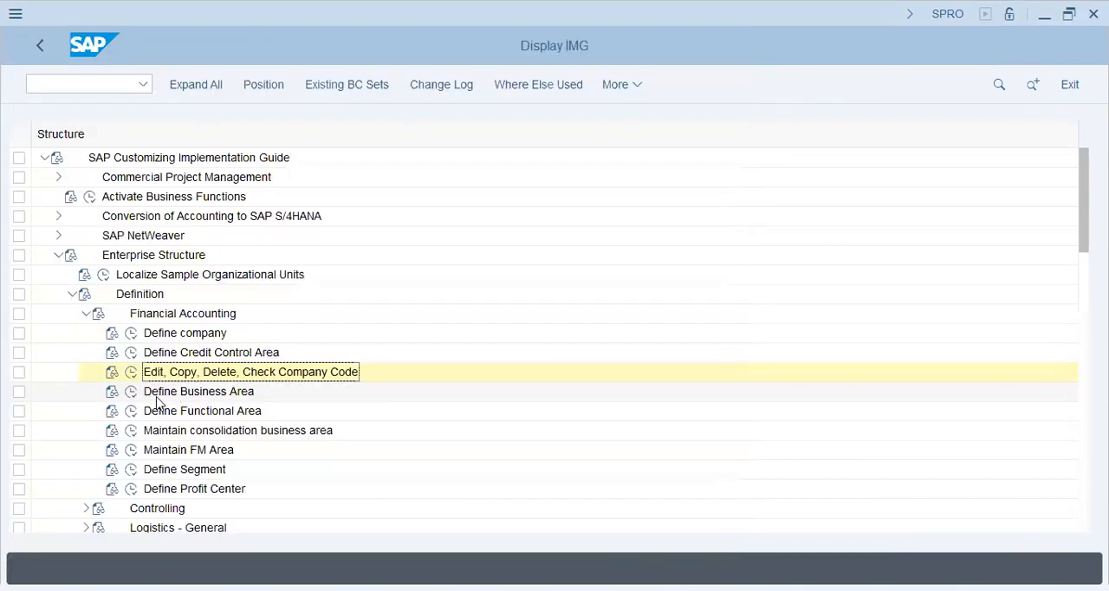
# - Open the Segments for Segment Reporting customizing activity for adding new segments
pyautogui.click(156, 391)
pyautogui.click(173, 470)
pyautogui.scroll(-2, 280, 408)
pyautogui.click(131, 390)
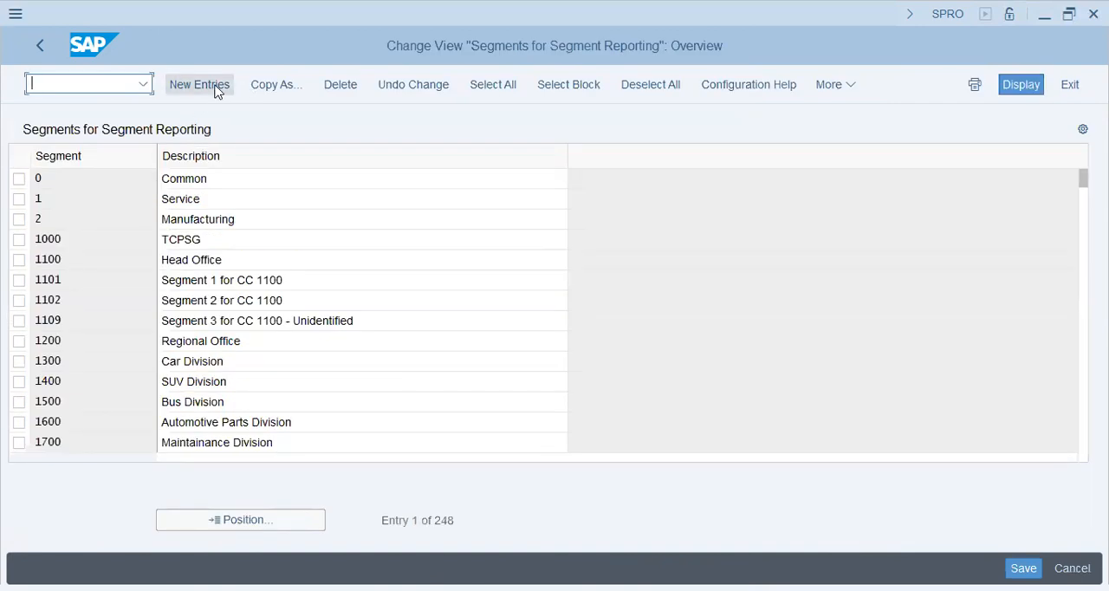
pyautogui.click(201, 85)
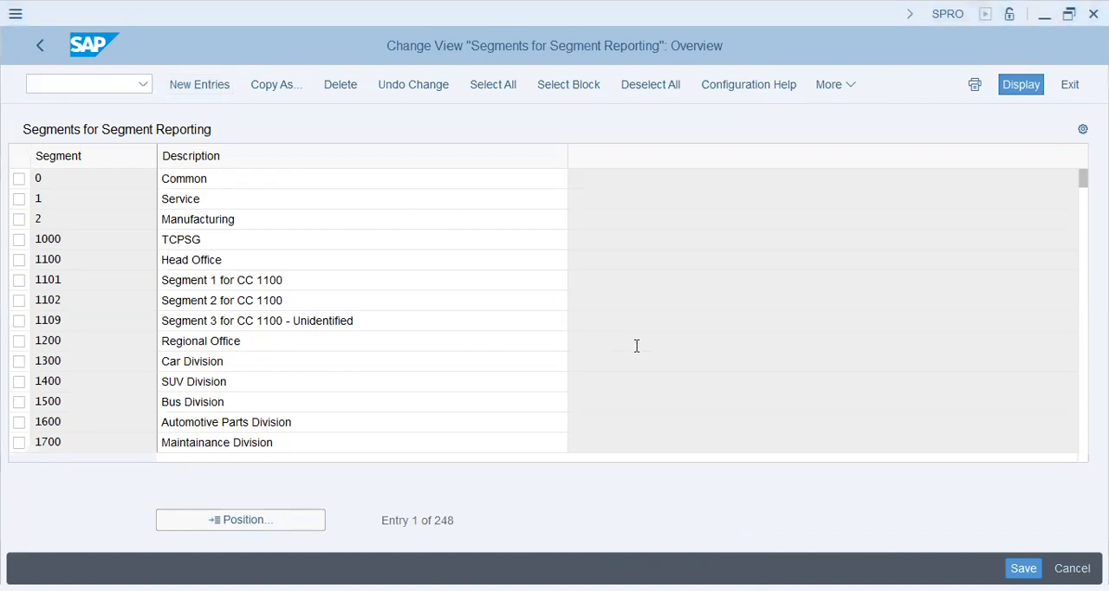
# - Switch to the Notepad notes and add a dashed divider and "Cost Centers -----> Profit Centers -----> Segments" below Profitability analysis
pyautogui.hotkey('alt', 'Tab')
pyautogui.scroll(-1, 607, 414)
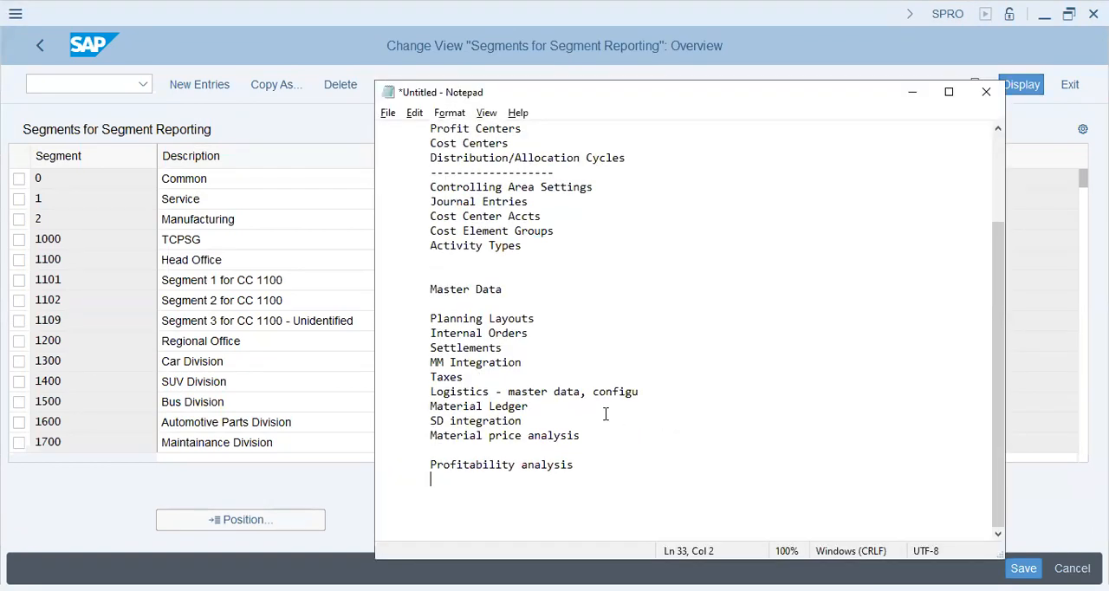
pyautogui.write('---------------')
pyautogui.press('Return')
pyautogui.press('Return')
pyautogui.write('Cost Centers ')
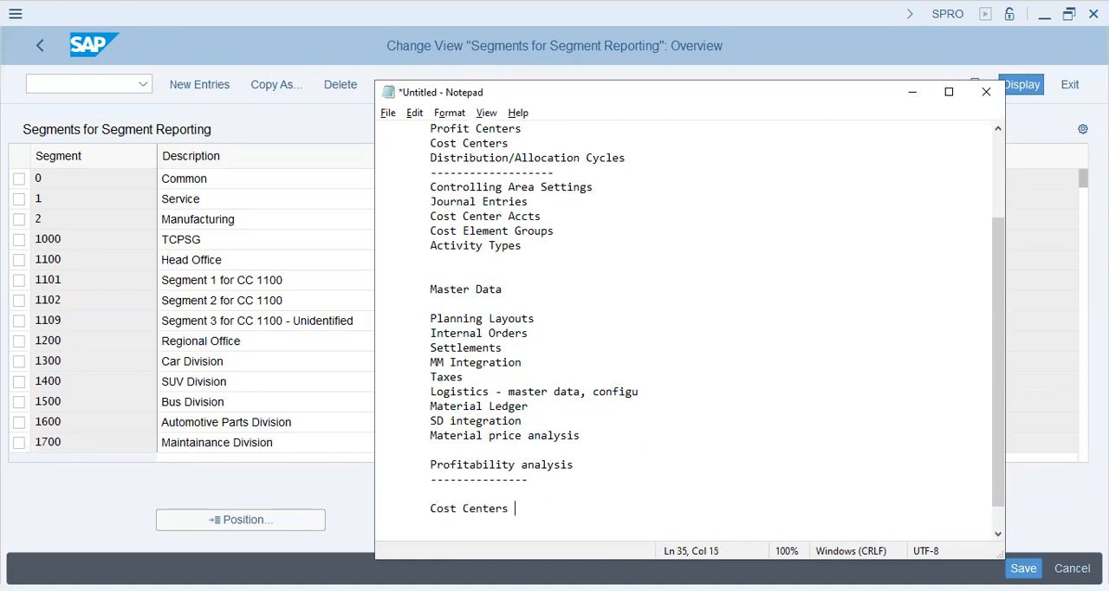
pyautogui.write('-----> Profit Centers -----')
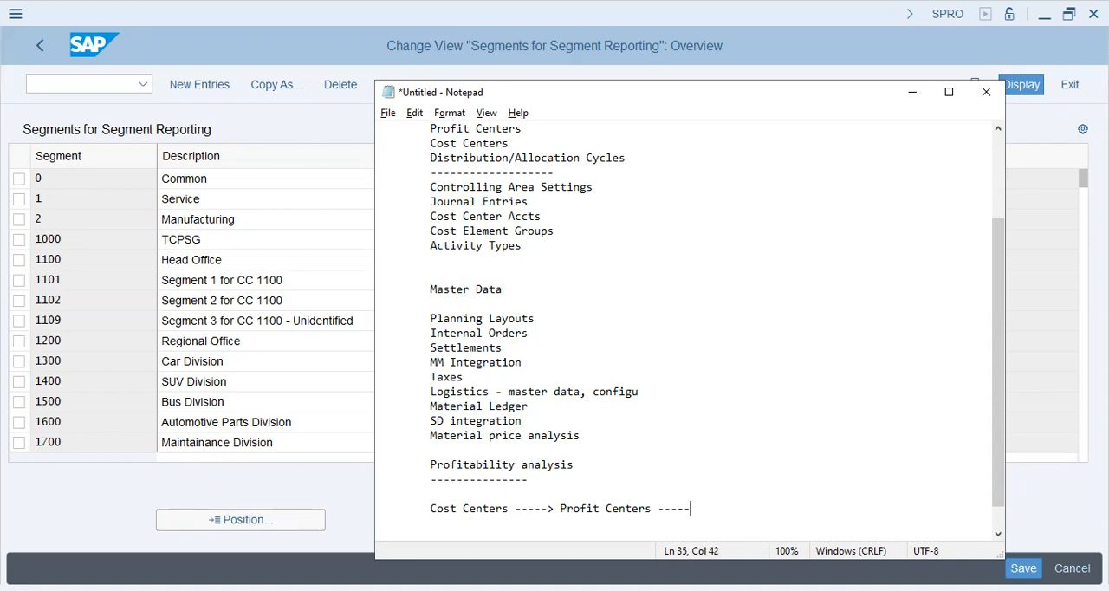
pyautogui.write('> Segments')
pyautogui.press('Return')
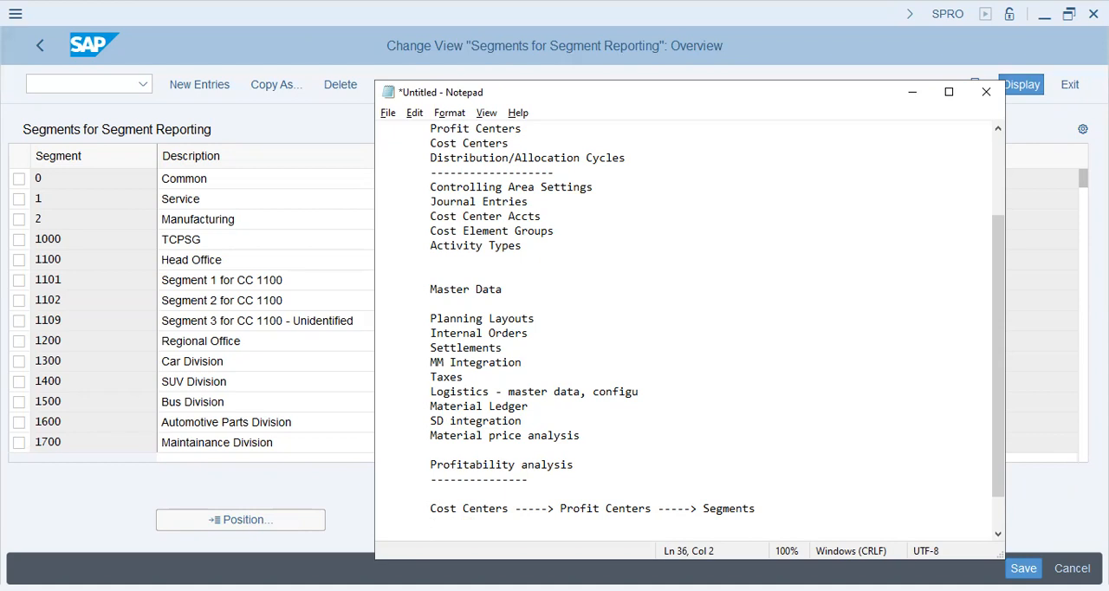
# - Add the line "Plant, Sales Org, Pur. Org ------> Co.Code ----> Controlling Area ----> Op.Concern (Mother Co.)", aligning its wrapped end with the notes
pyautogui.write('Plant, Sales Org, Pur. Org ------> Co.')
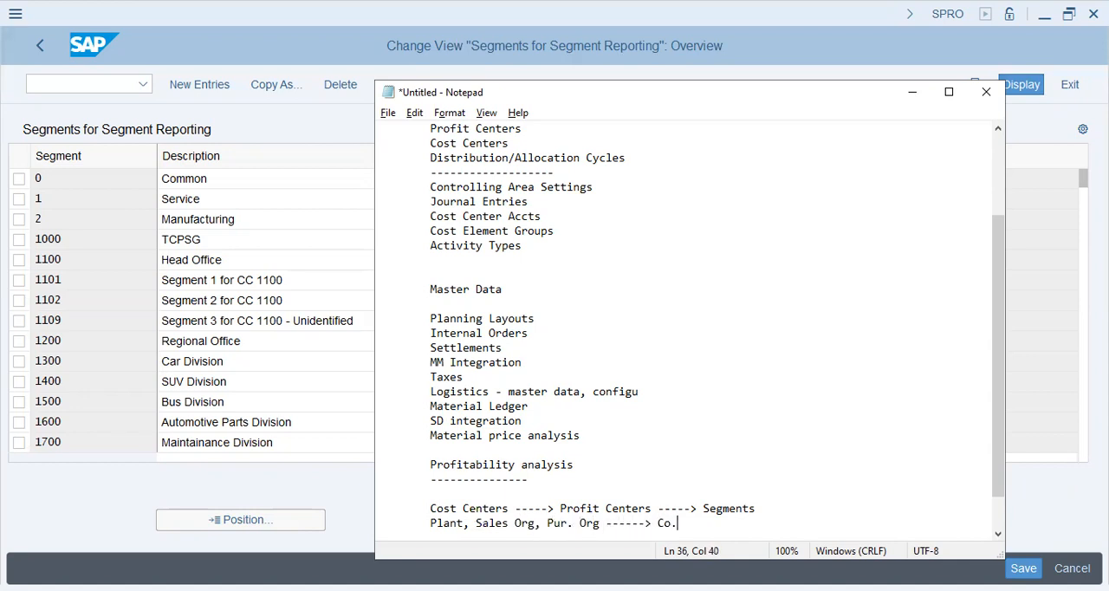
pyautogui.write('Code ----> Controlling Area ----> Op')
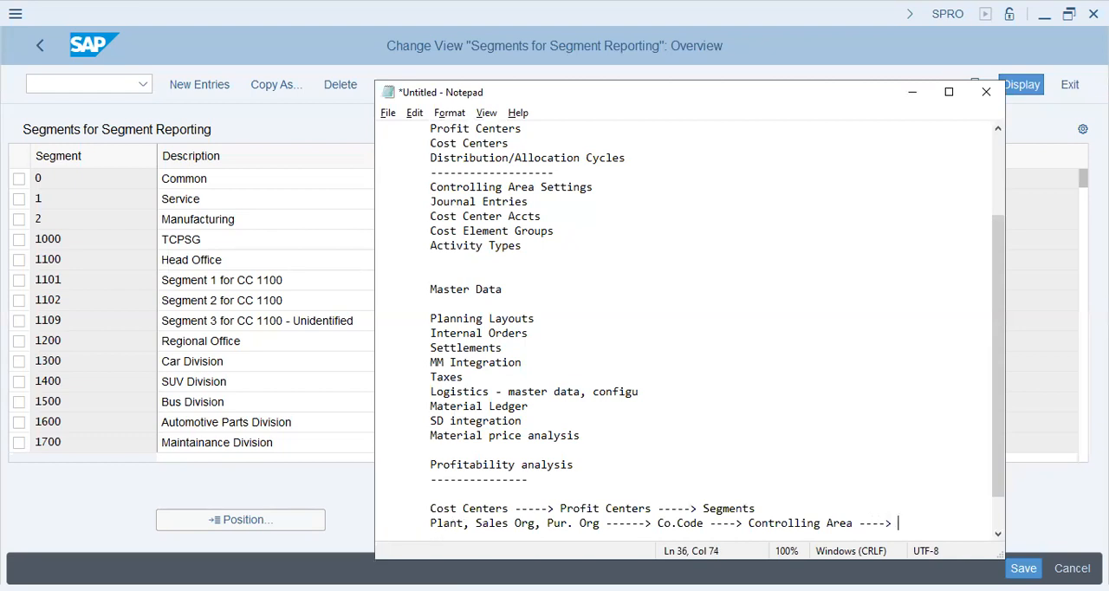
pyautogui.write('. Concern (Mother ')
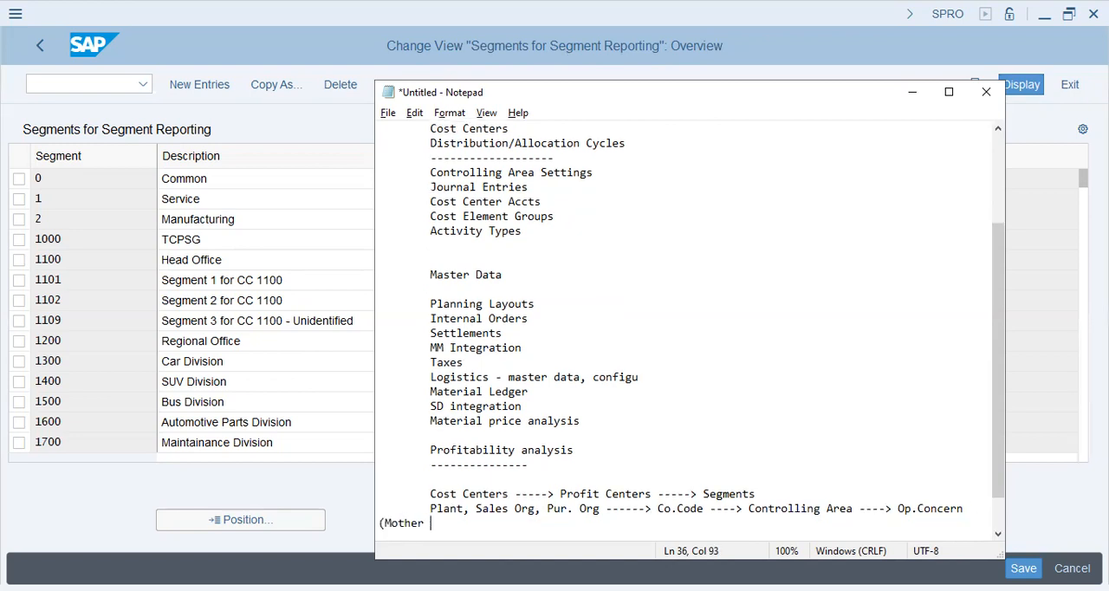
pyautogui.write('Co.)')
pyautogui.press('Home')
pyautogui.press('Tab')
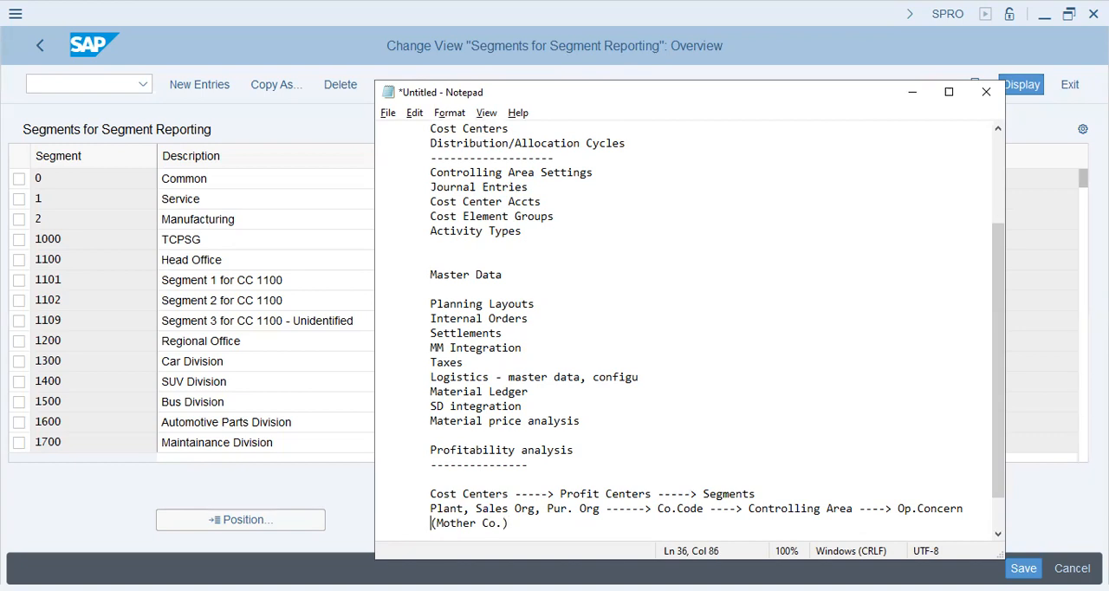
# - Extend the Cost Centers hierarchy line after Segments with "-----> Controlling Area"
pyautogui.scroll(-1, 699, 442)
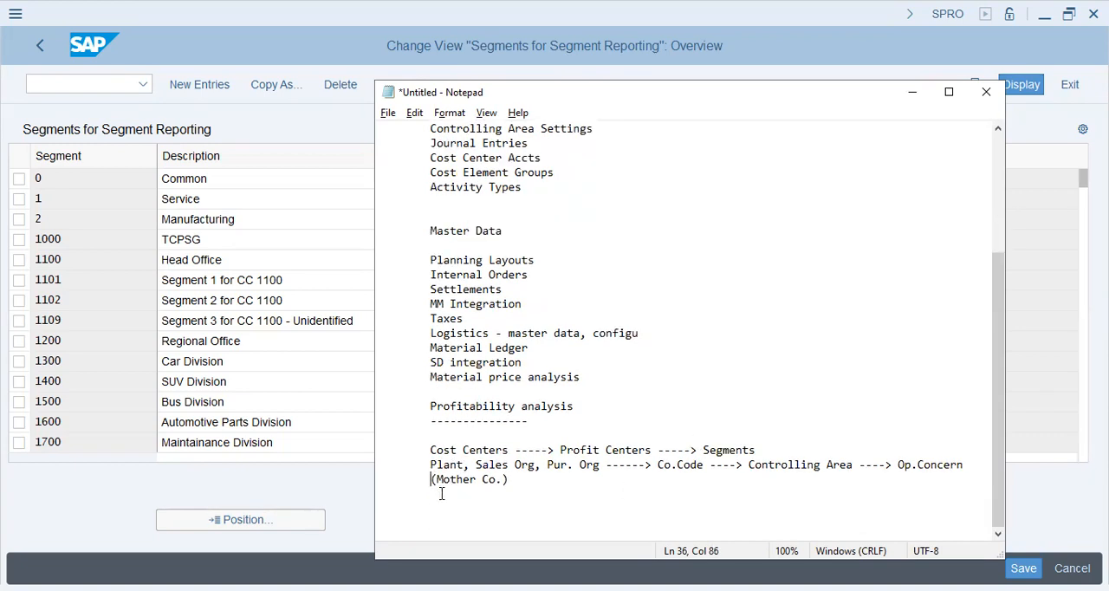
pyautogui.click(778, 451)
pyautogui.click(451, 439)
pyautogui.click(435, 450)
pyautogui.click(786, 448)
pyautogui.write('<')
pyautogui.write('-----> C')
pyautogui.write('ontrolling Area')
# - Highlight Controlling Area and the plant-to-company-code chain in the two hierarchy lines for comparison
pyautogui.moveTo(834, 466); pyautogui.dragTo(751, 465)
pyautogui.click(749, 465)
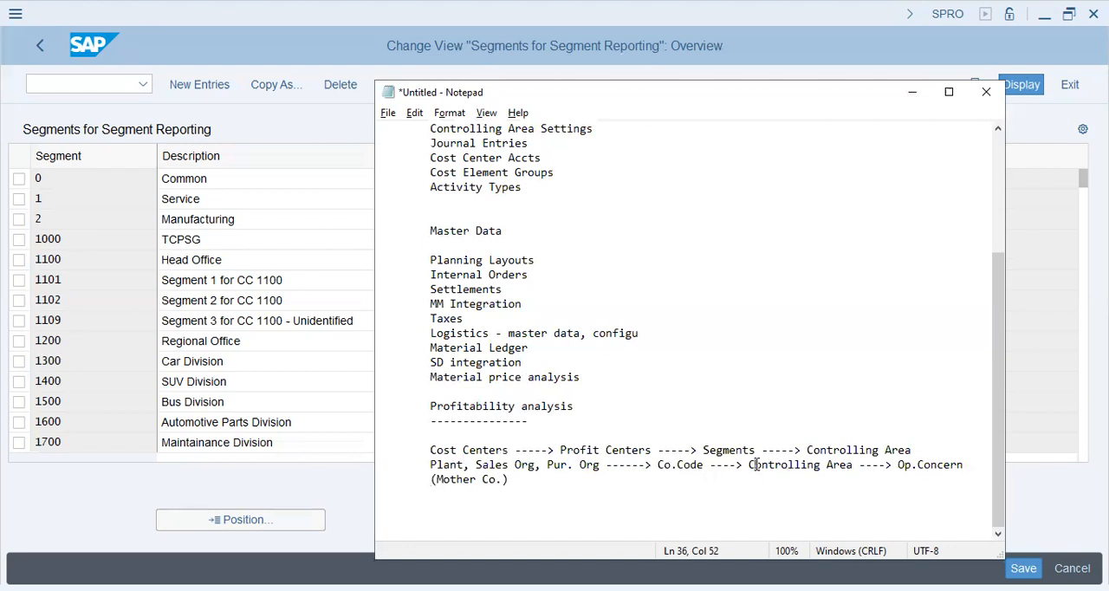
pyautogui.moveTo(739, 465); pyautogui.dragTo(398, 472)
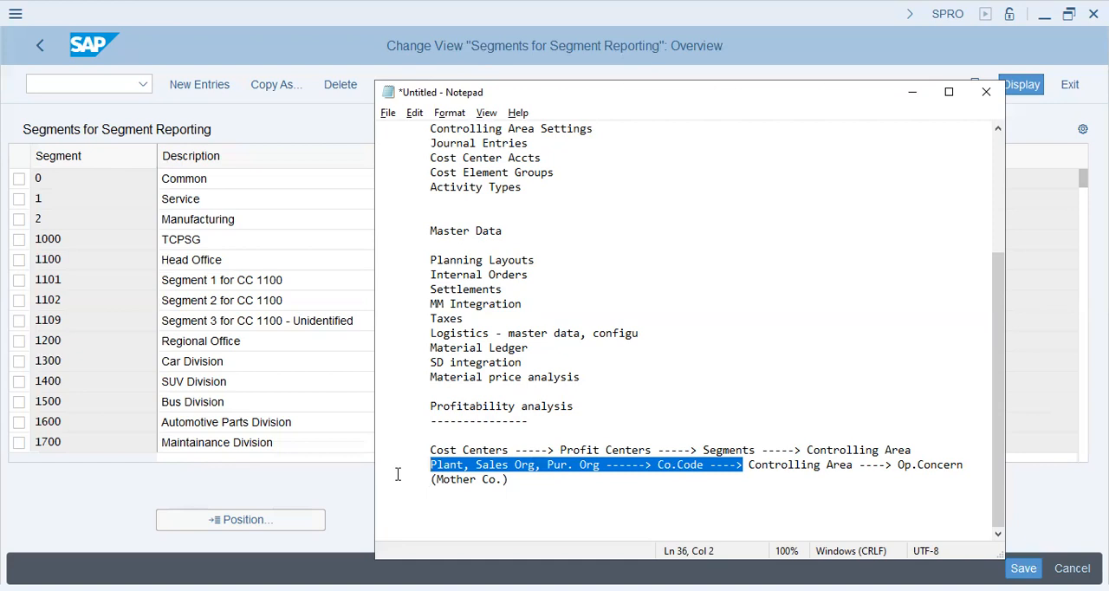
pyautogui.click(743, 451)
pyautogui.moveTo(915, 450); pyautogui.dragTo(809, 451)
# - Add the entry "Controlling area" below the hierarchy lines, after a blank line
pyautogui.click(650, 494)
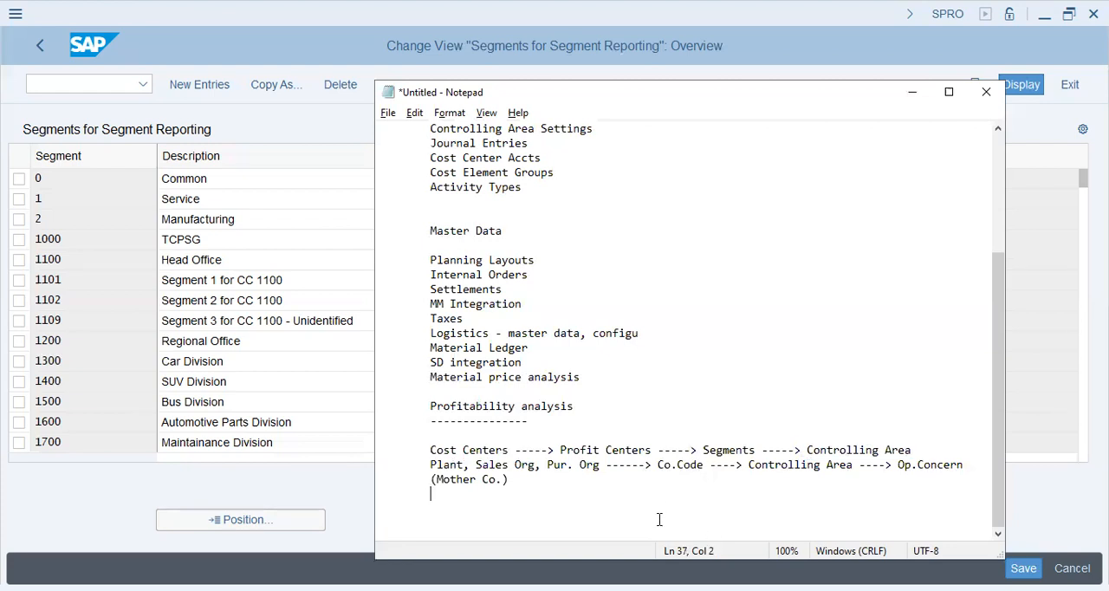
pyautogui.press('Return')
pyautogui.press('Tab')
pyautogui.write('Controlling -')
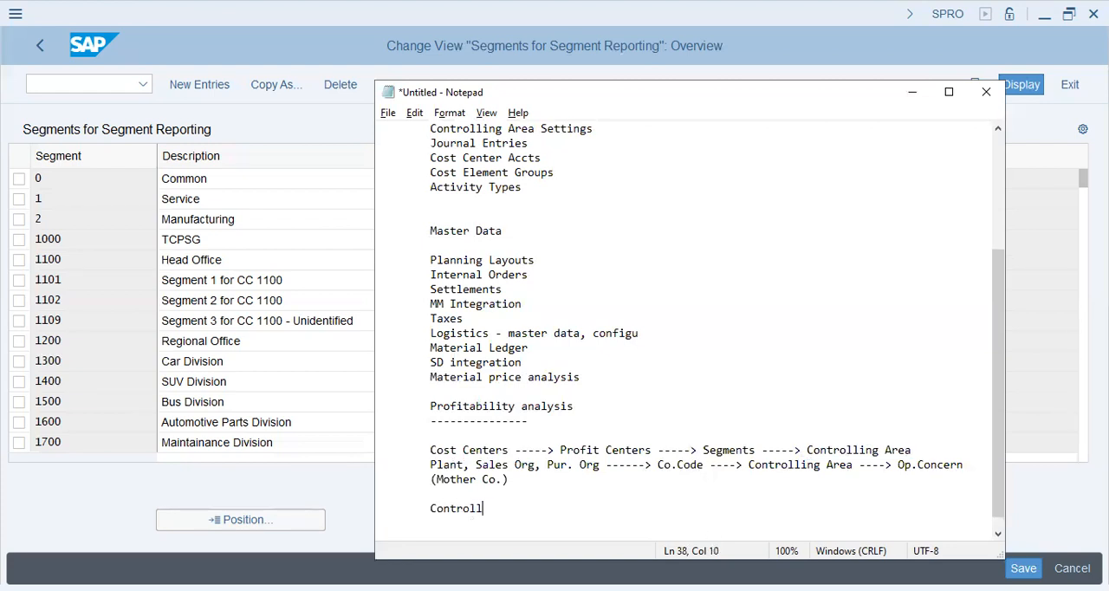
pyautogui.press('BackSpace')
pyautogui.press('BackSpace')
pyautogui.write('area')
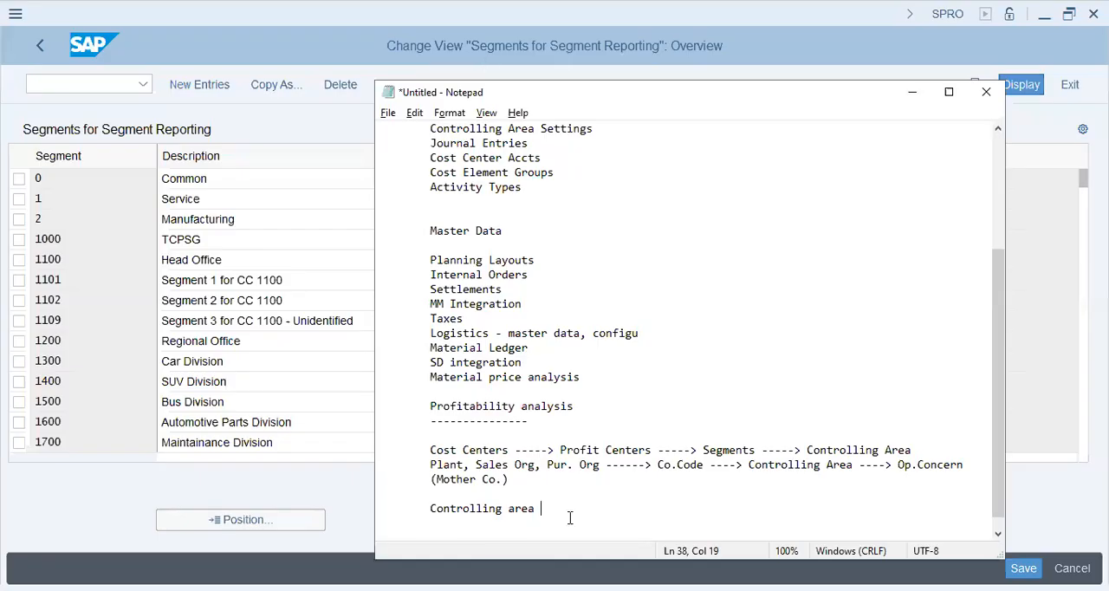
# - List "Product Costing" and "Profit Ctr. Acc" on separate lines under Controlling area
pyautogui.press('Return')
pyautogui.press('Tab')
pyautogui.press('Return')
pyautogui.press('Tab')
pyautogui.press('Tab')
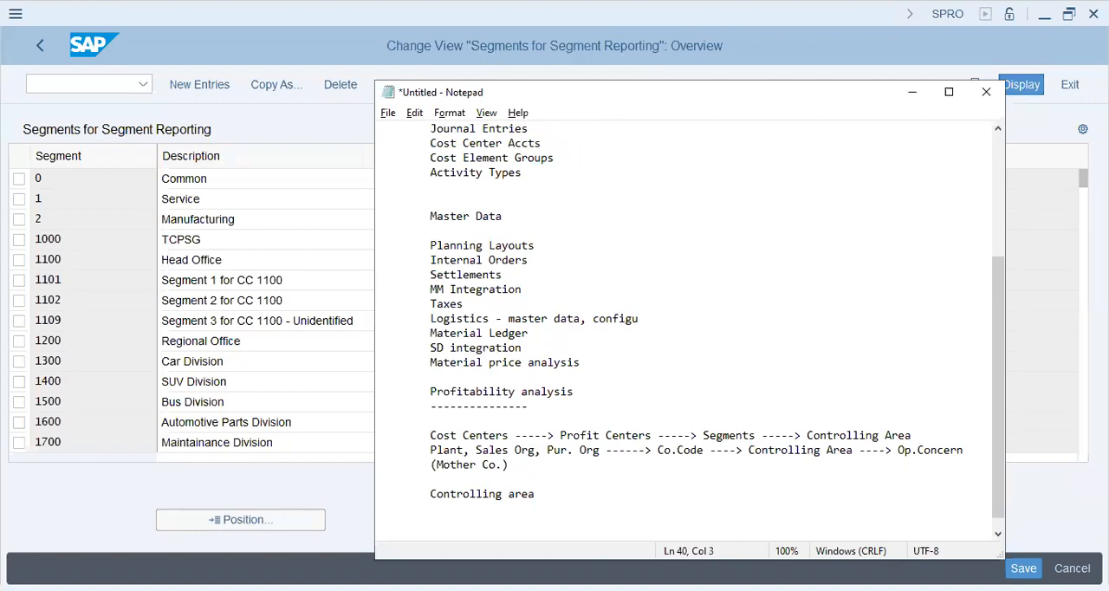
pyautogui.click(578, 504)
pyautogui.write('Product Costing')
pyautogui.press('Return')
pyautogui.press('Tab')
pyautogui.write('Profit Cen')
pyautogui.press('BackSpace')
pyautogui.press('BackSpace')
pyautogui.write('tr. Acc')
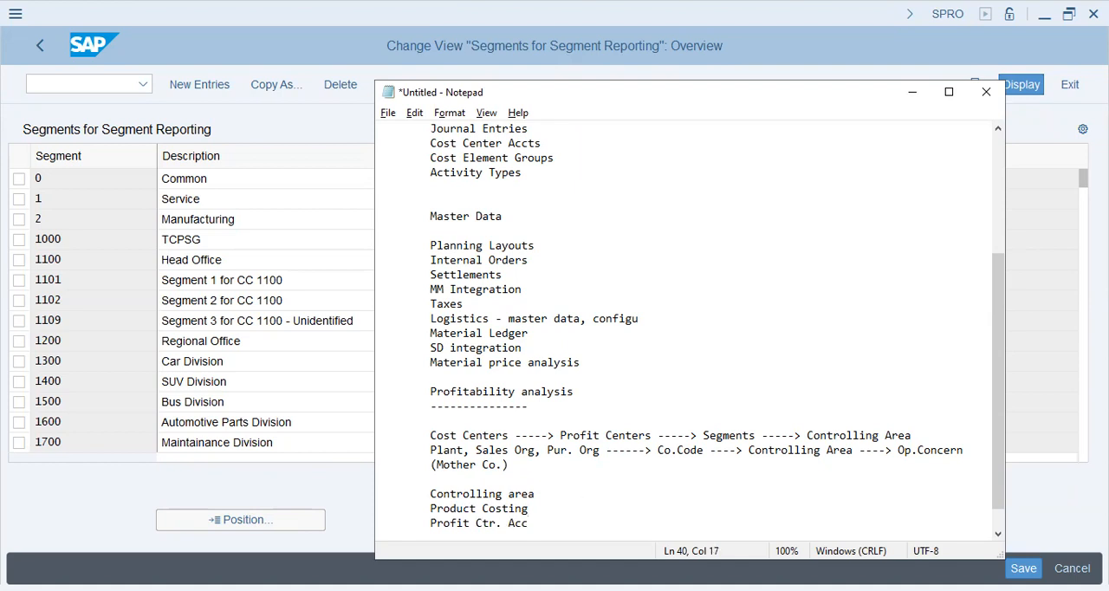
# - Add "Cost Center acc" and "Profitability Analysis" to the list of controlling topics
pyautogui.press('Return')
pyautogui.press('Tab')
pyautogui.write('Cost Center acc')
pyautogui.press('Return')
pyautogui.press('Tab')
pyautogui.write('Profitability Analys')
pyautogui.press('BackSpace')
pyautogui.press('BackSpace')
pyautogui.press('BackSpace')
pyautogui.write('lysis')
pyautogui.press('Return')
pyautogui.press('Tab')
# - Add "RA/WIP Analysis" as the line below Profitability Analysis
pyautogui.write('Cost')
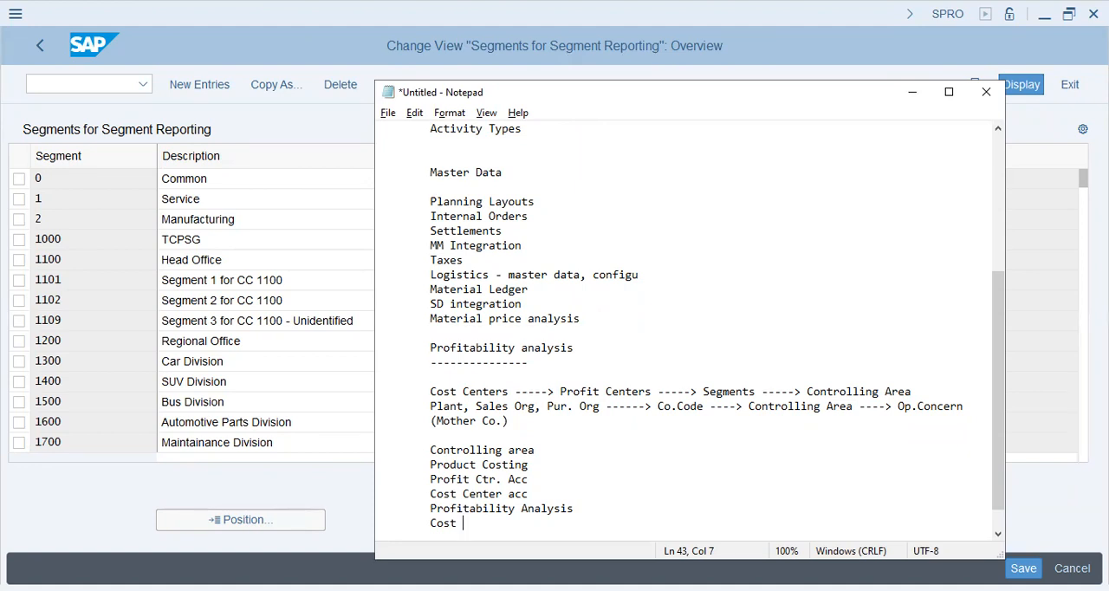
pyautogui.press('BackSpace')
pyautogui.press('BackSpace')
pyautogui.press('BackSpace')
pyautogui.press('BackSpace')
pyautogui.press('BackSpace')
pyautogui.write('WPM')
pyautogui.press('BackSpace')
pyautogui.press('BackSpace')
pyautogui.write('IP Analysis')
pyautogui.press('Return')
pyautogui.press('Tab')
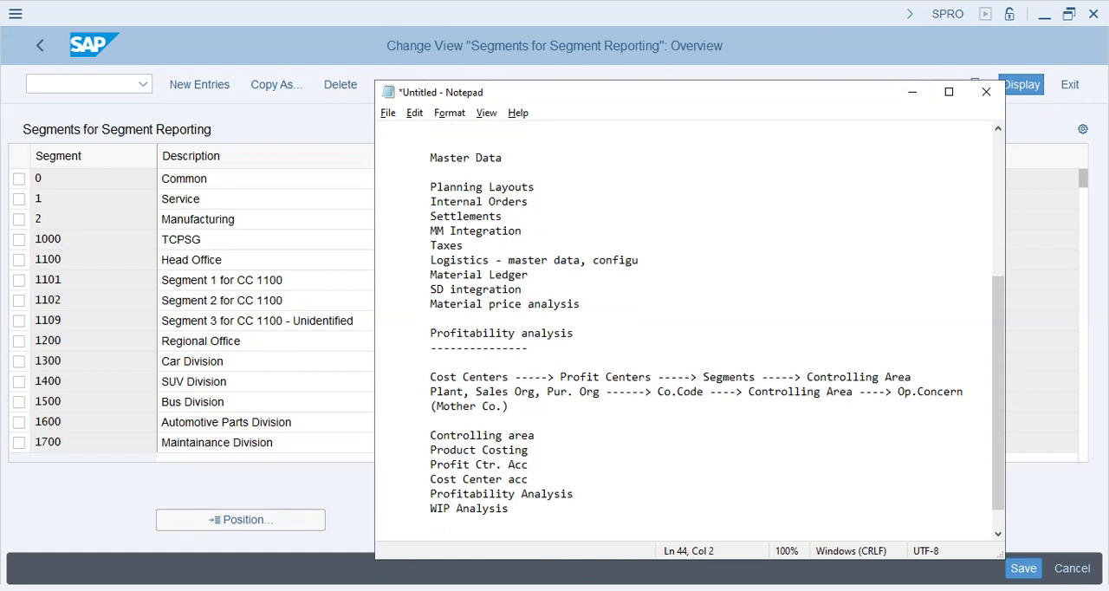
pyautogui.press('Up')
pyautogui.write('RA?')
pyautogui.press('BackSpace')
pyautogui.write('/')
pyautogui.press('Down')
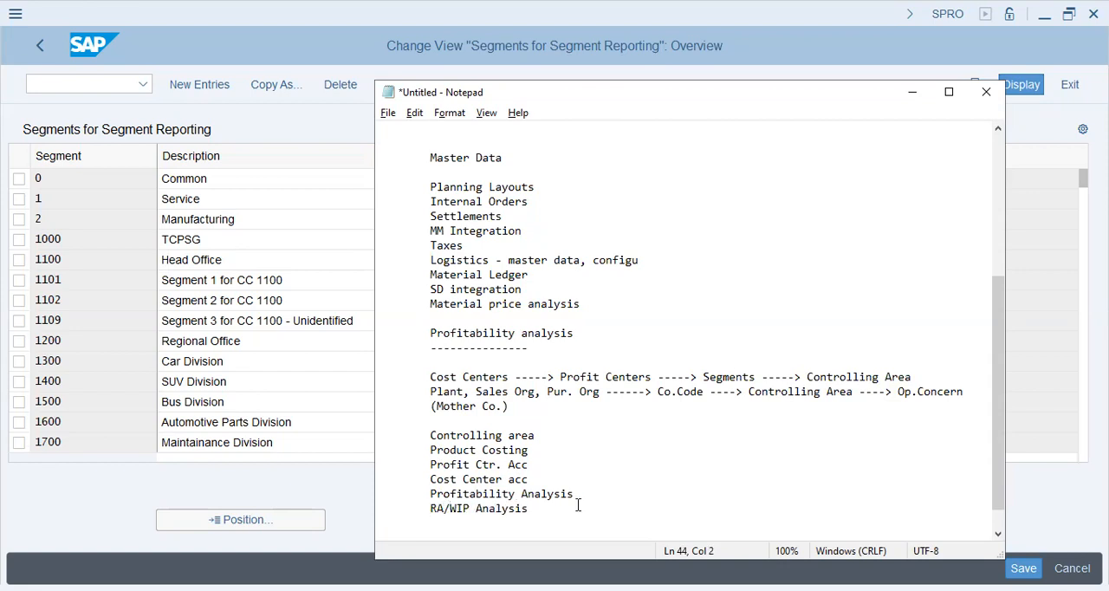
# - Add the line "Integrations - MM,FI,PP,SD" at the end of the controlling topics
pyautogui.write('Integrations - MM,')
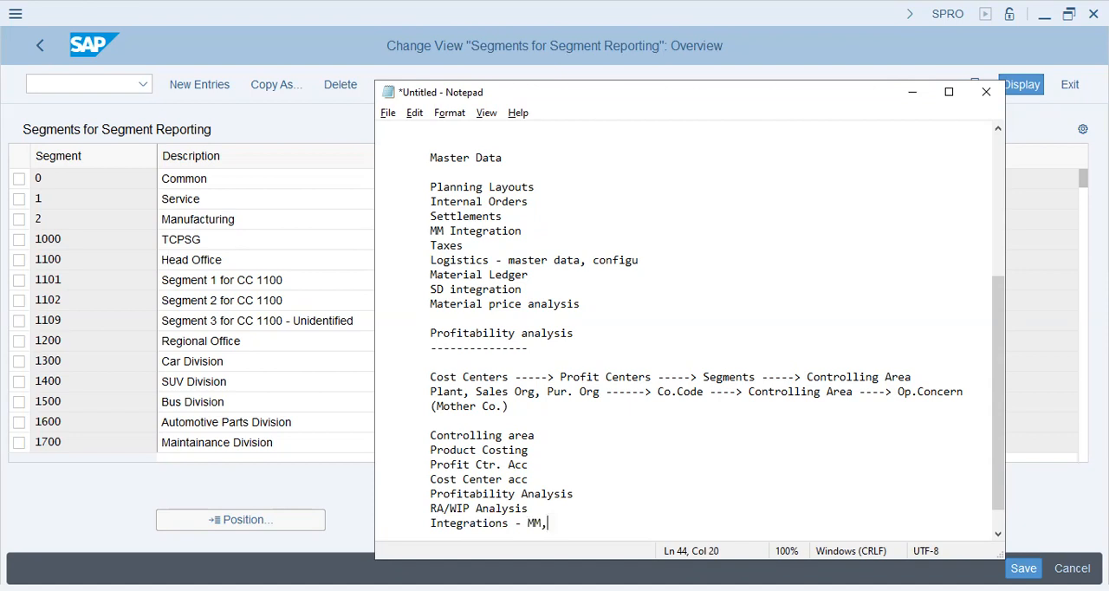
pyautogui.write('FI,PP,SD')
# - Return to SAP and open the blank new entries table for segments
pyautogui.moveTo(948, 366); pyautogui.dragTo(833, 373)
pyautogui.click(722, 388)
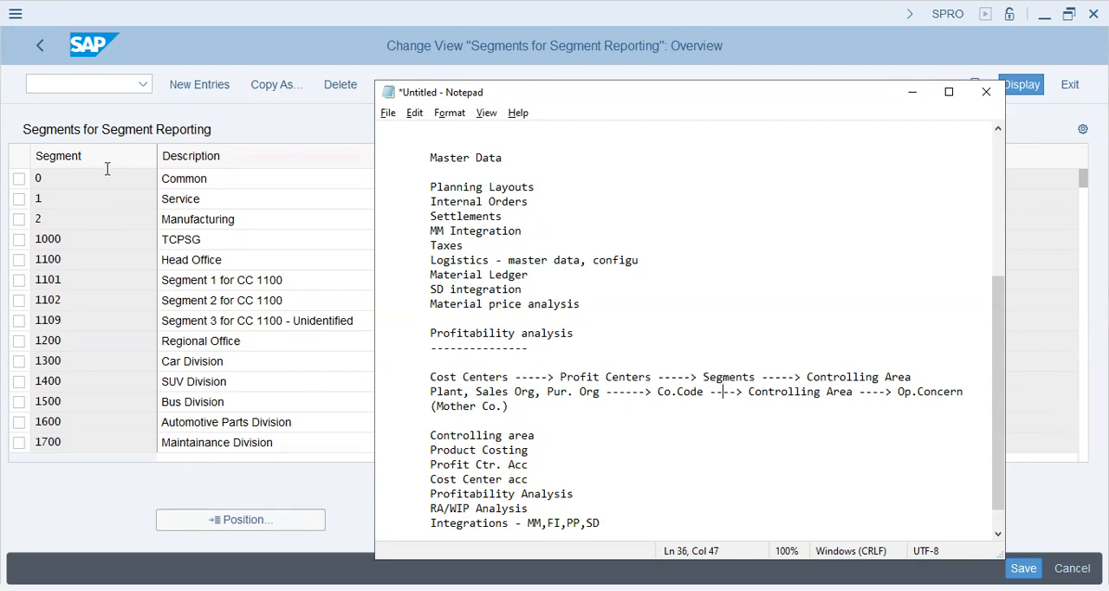
pyautogui.click(261, 131)
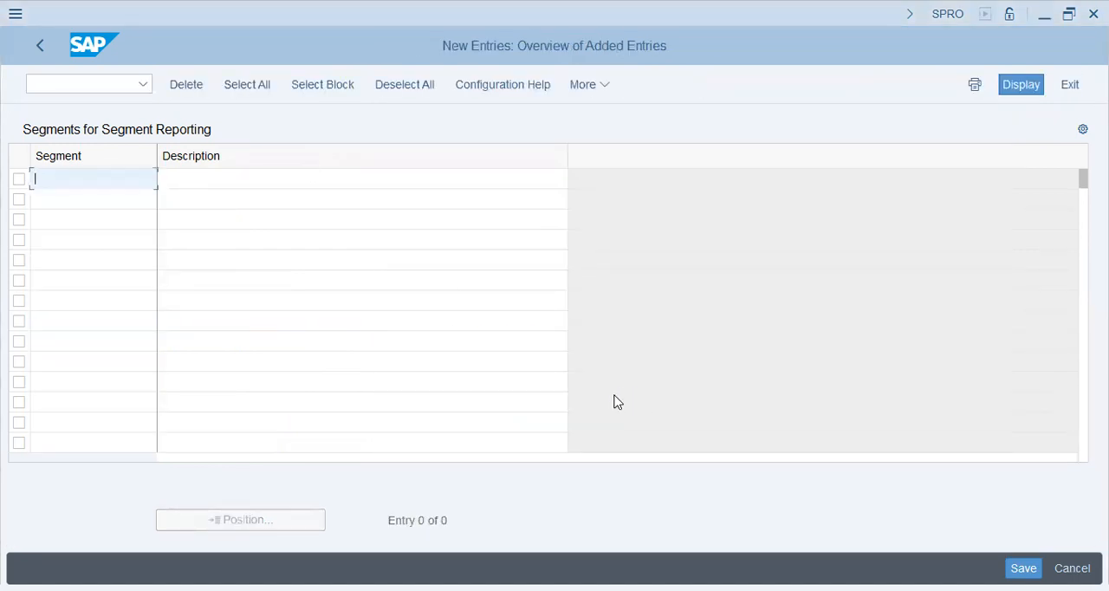
# - Switch back to the Notepad notes and add the heading "Segments" below the integrations line
pyautogui.hotkey('alt', 'Tab')
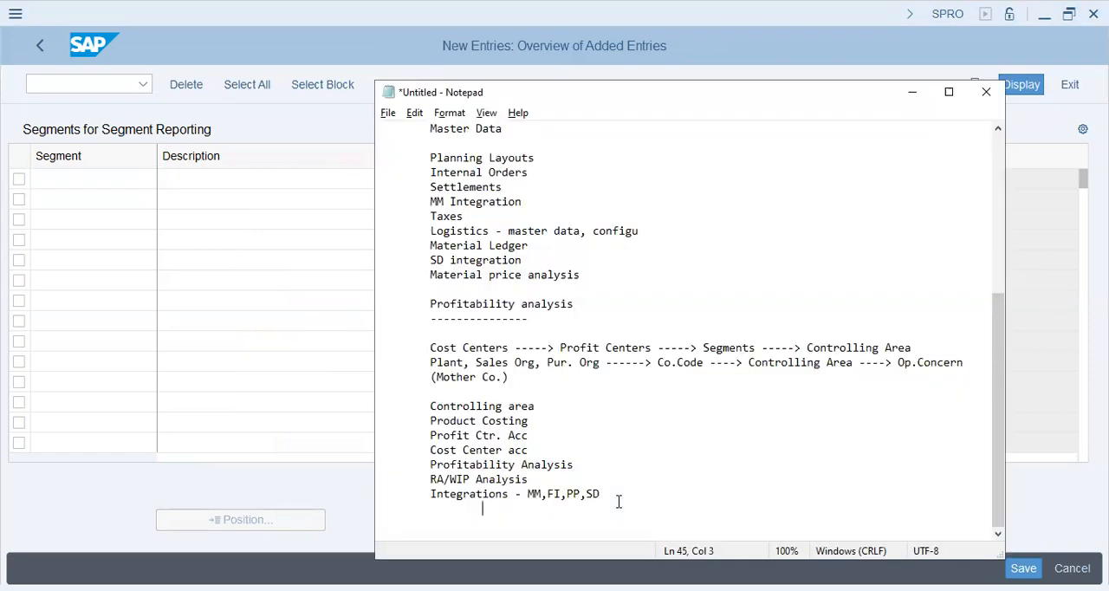
pyautogui.press('Return')
pyautogui.press('Return')
pyautogui.write('Se')
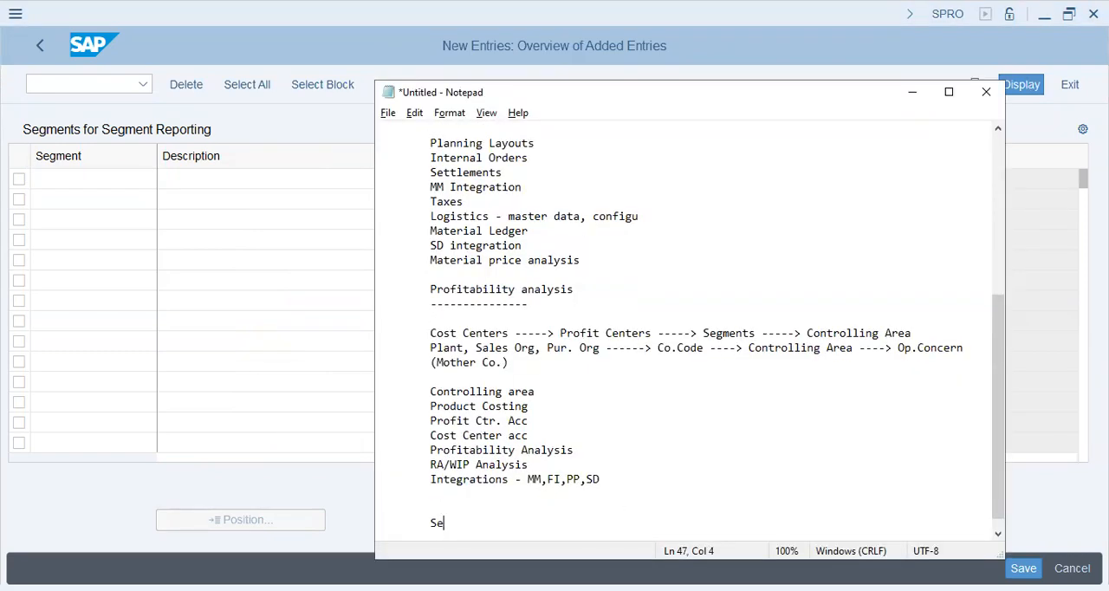
pyautogui.write('gments')
# - Add "> Geographical Area" as the first item under the Segments heading
pyautogui.press('Return')
pyautogui.press('Tab')
pyautogui.write('> Ge')
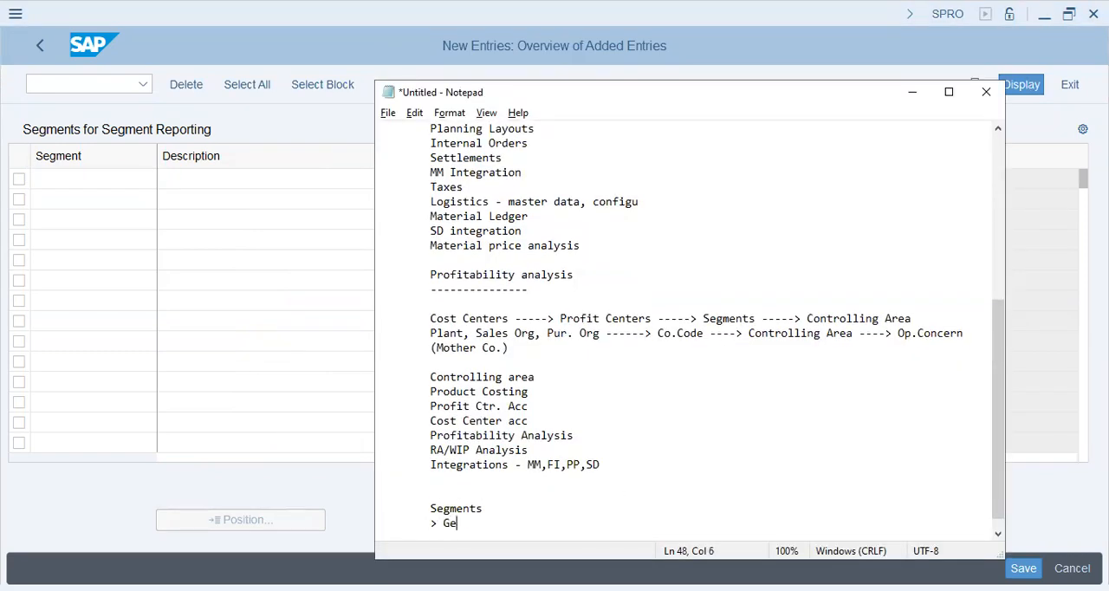
pyautogui.write('ographical Area')
pyautogui.press('Return')
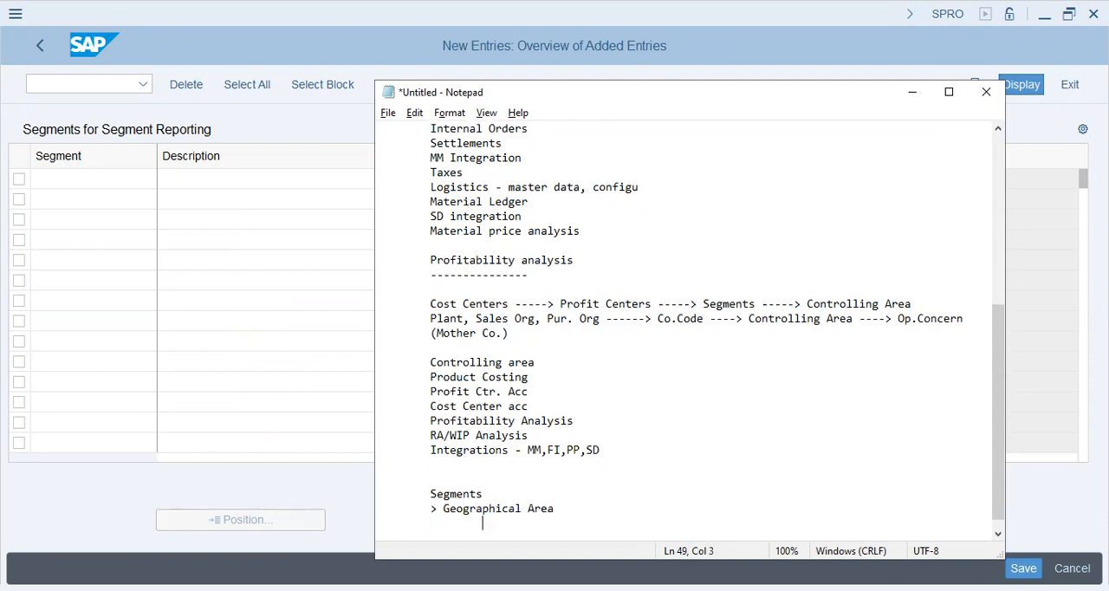
# - Add "> Products" and "> Product Niches" as further items under the Segments heading
pyautogui.press('Tab')
pyautogui.write('> Products')
pyautogui.press('Return')
pyautogui.press('Tab')
pyautogui.write('> P')
pyautogui.press('BackSpace')
pyautogui.write('Product Niches')
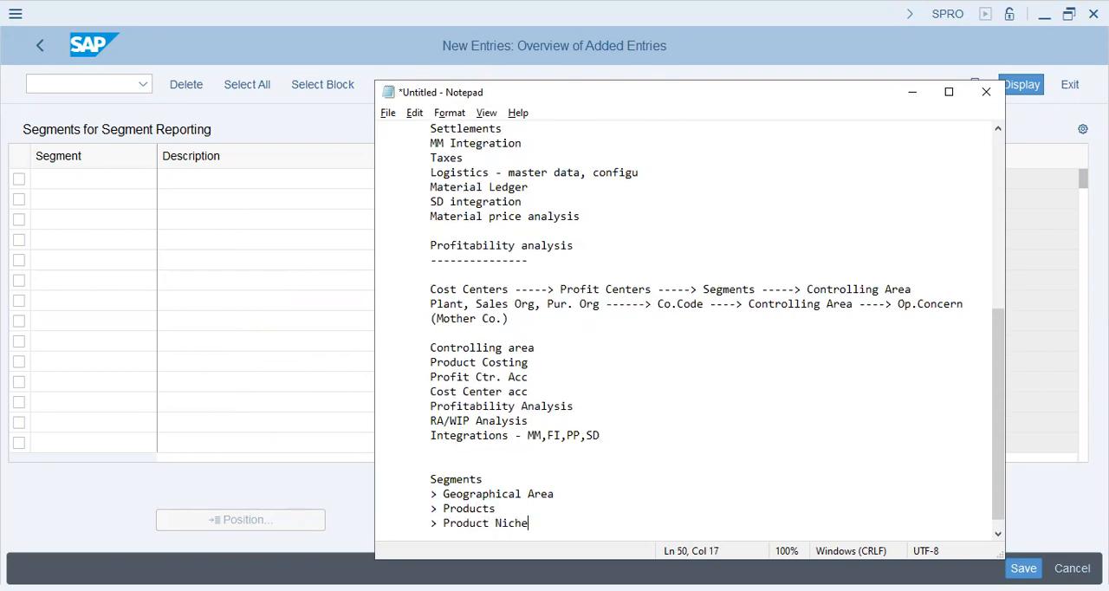
pyautogui.press('Return')
pyautogui.press('Tab')
# - Append "---- Supermarket" to the Geographical Area line as an example business
pyautogui.press('Up')
pyautogui.press('Up')
pyautogui.press('Up')
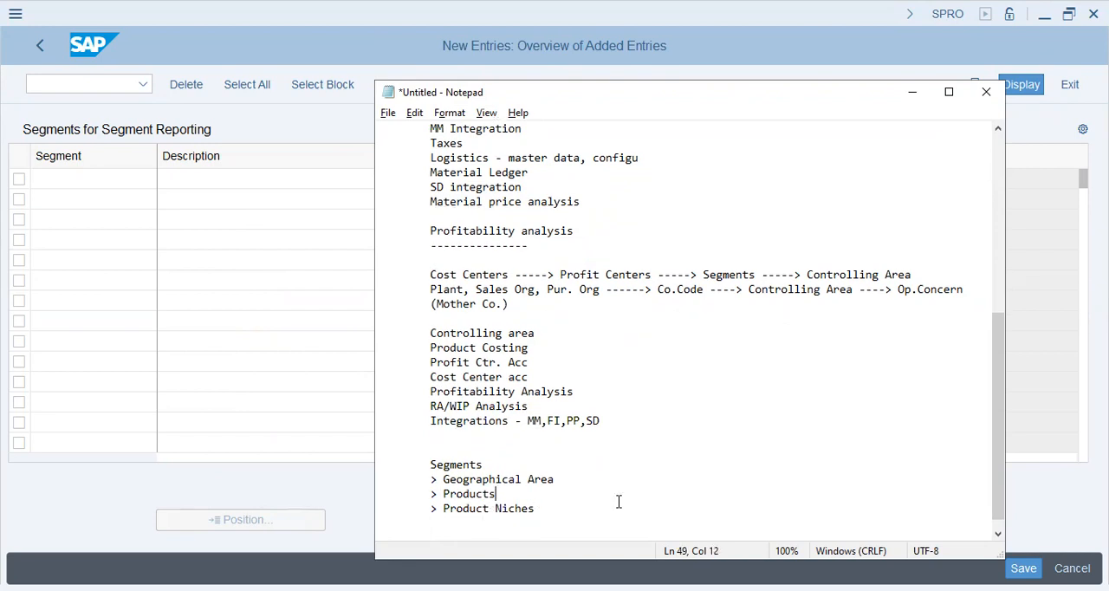
pyautogui.press('End')
pyautogui.write('----')
pyautogui.click(618, 502)
pyautogui.press('Up')
pyautogui.press('Up')
pyautogui.press('Up')
pyautogui.press('Down')
pyautogui.press('End')
pyautogui.write('Supermarket - Sharjah, Dubai, Riyadh, ')
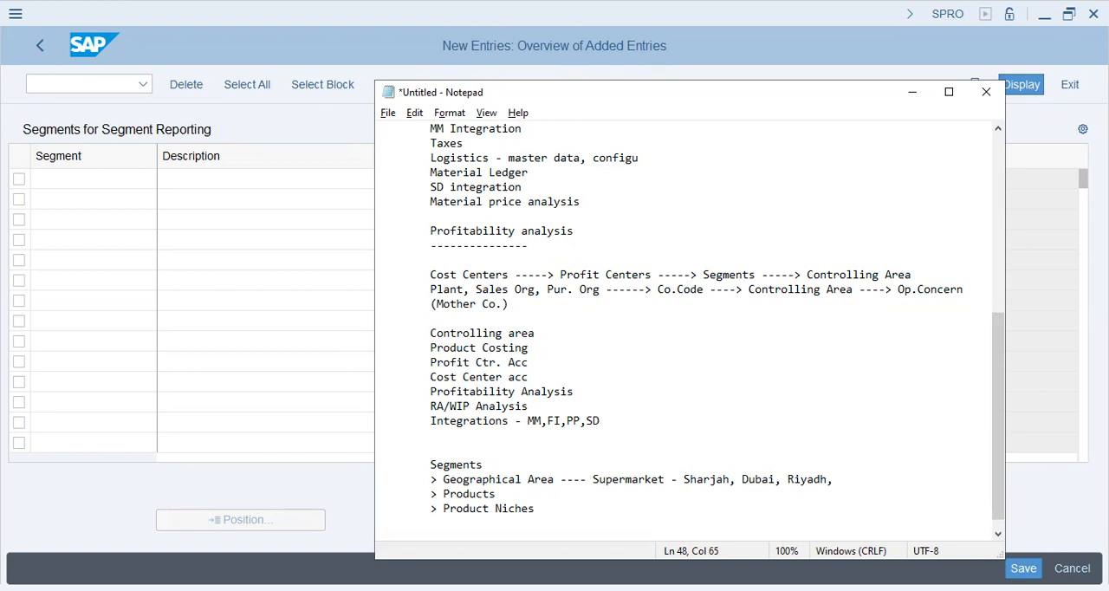
pyautogui.write('Tehran,')
# - Complete the Supermarket example with "- Sharjah, Dubai, Riyadh, Tehran", without a trailing comma, and highlight the word Supermarket
pyautogui.press('Left')
pyautogui.hotkey('shift', 'Left')
pyautogui.hotkey('shift', 'Left')
pyautogui.hotkey('shift', 'Left')
pyautogui.hotkey('shift', 'Left')
pyautogui.hotkey('shift', 'Left')
pyautogui.hotkey('shift', 'Left')
pyautogui.hotkey('shift', 'Left')
pyautogui.hotkey('shift', 'Left')
pyautogui.hotkey('shift', 'Left')
pyautogui.hotkey('shift', 'Left')
pyautogui.hotkey('shift', 'Left')
pyautogui.hotkey('shift', 'Left')
pyautogui.hotkey('shift', 'Left')
pyautogui.hotkey('shift', 'Left')
pyautogui.hotkey('shift', 'Left')
pyautogui.hotkey('shift', 'Left')
pyautogui.hotkey('shift', 'Left')
pyautogui.hotkey('shift', 'Left')
pyautogui.hotkey('shift', 'Left')
pyautogui.hotkey('shift', 'Left')
pyautogui.hotkey('shift', 'Left')
pyautogui.hotkey('shift', 'Left')
pyautogui.hotkey('shift', 'Left')
pyautogui.press('Right')
pyautogui.press('Right')
pyautogui.press('Left')
pyautogui.press('Delete')
pyautogui.press('Left')
pyautogui.moveTo(592, 478); pyautogui.dragTo(659, 479)
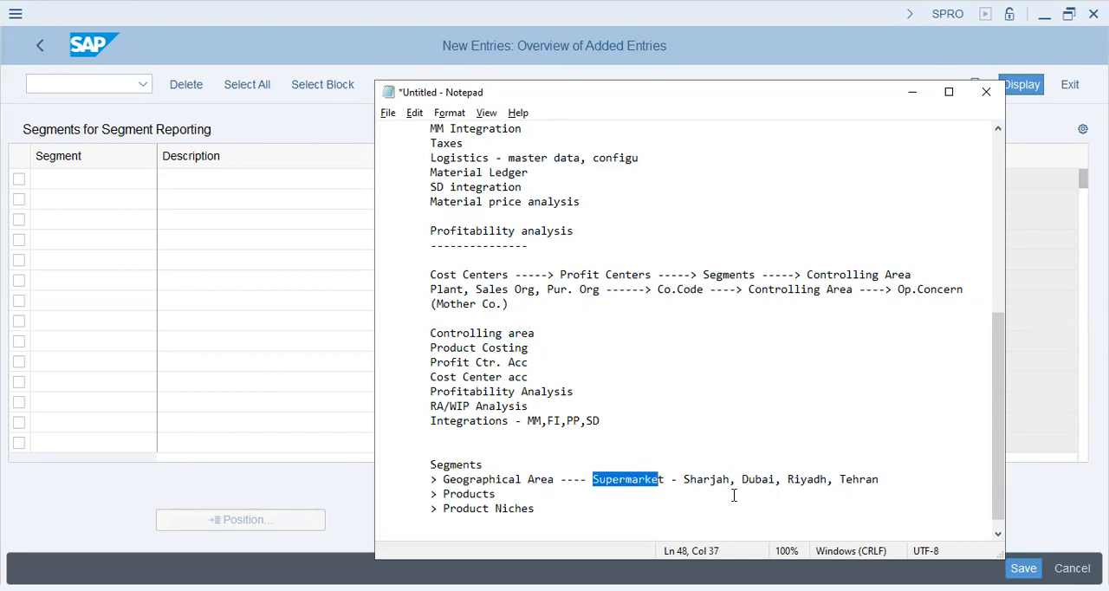
# - Highlight the city list in the Supermarket example and start a new line below it
pyautogui.moveTo(880, 480); pyautogui.dragTo(683, 480)
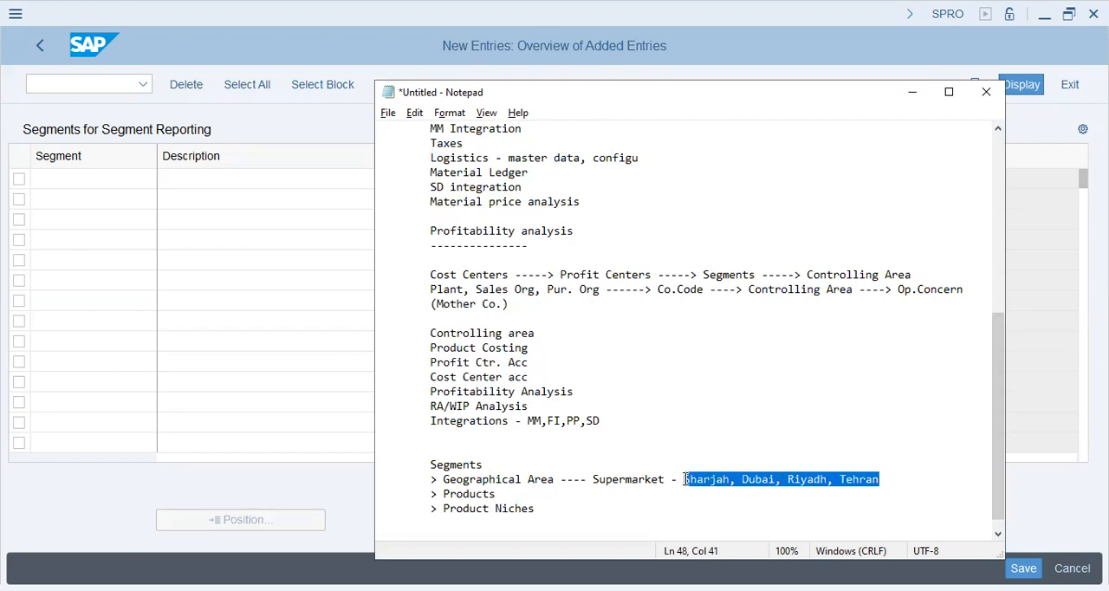
pyautogui.click(759, 473)
pyautogui.click(903, 475)
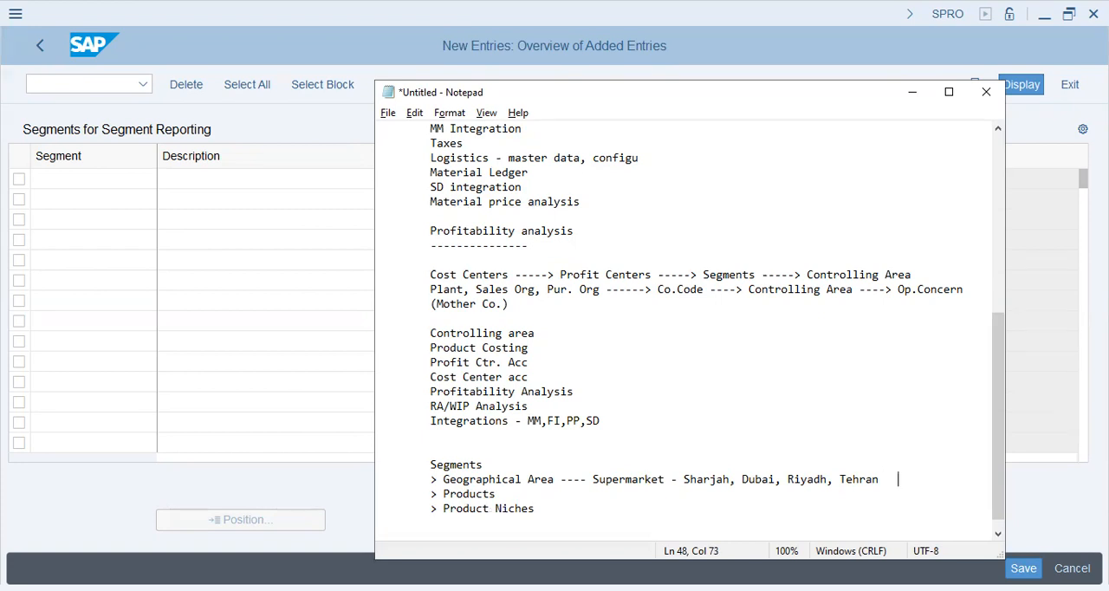
pyautogui.press('Return')
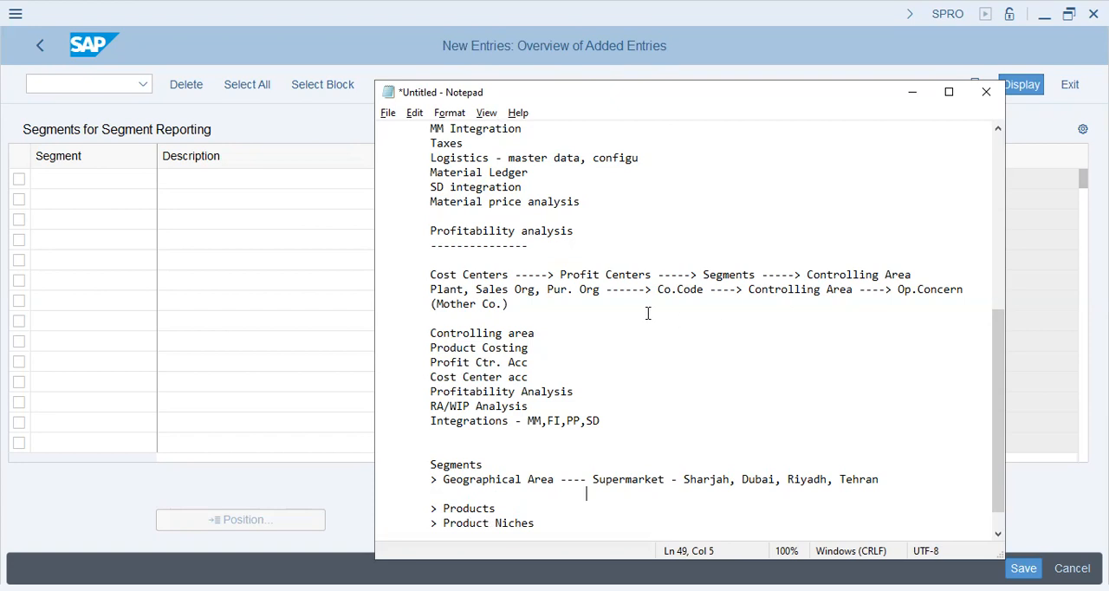
# - Highlight Profit Centers in the Cost Centers to Controlling Area hierarchy line
pyautogui.click(557, 275)
pyautogui.moveTo(557, 275); pyautogui.dragTo(654, 275)
pyautogui.click(607, 435)
# - Begin an indented profit center line below the Supermarket example reading "Prf.Ctrs - Grocery, Hardware, Cutlery,"
pyautogui.click(527, 495)
pyautogui.press('Tab')
pyautogui.write('Profi')
pyautogui.press('BackSpace')
pyautogui.press('BackSpace')
pyautogui.press('BackSpace')
pyautogui.write('f.Ctrs - Grocery, Hardware, Culter')
pyautogui.press('BackSpace')
pyautogui.press('BackSpace')
pyautogui.press('BackSpace')
pyautogui.press('BackSpace')
pyautogui.write('tlery, ')
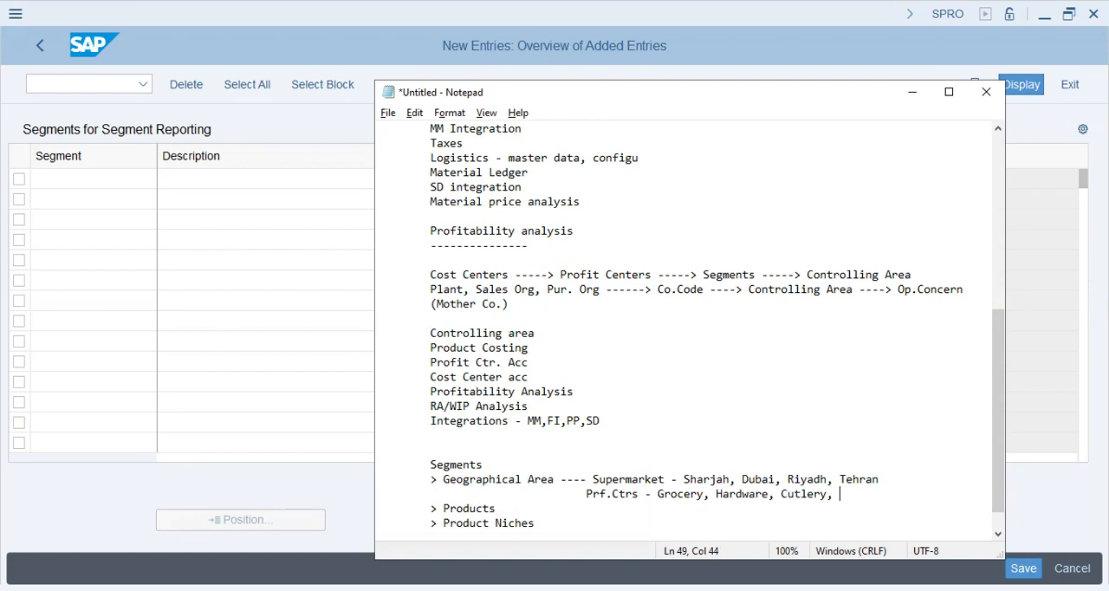
pyautogui.write('Toys, Apparels,')
# - Extend the Prf.Ctrs list with "Toys, Apparels, Bakery, Accessories, Books", without a trailing comma, and highlight the whole list
pyautogui.press('BackSpace')
pyautogui.write('s, Bakery,')
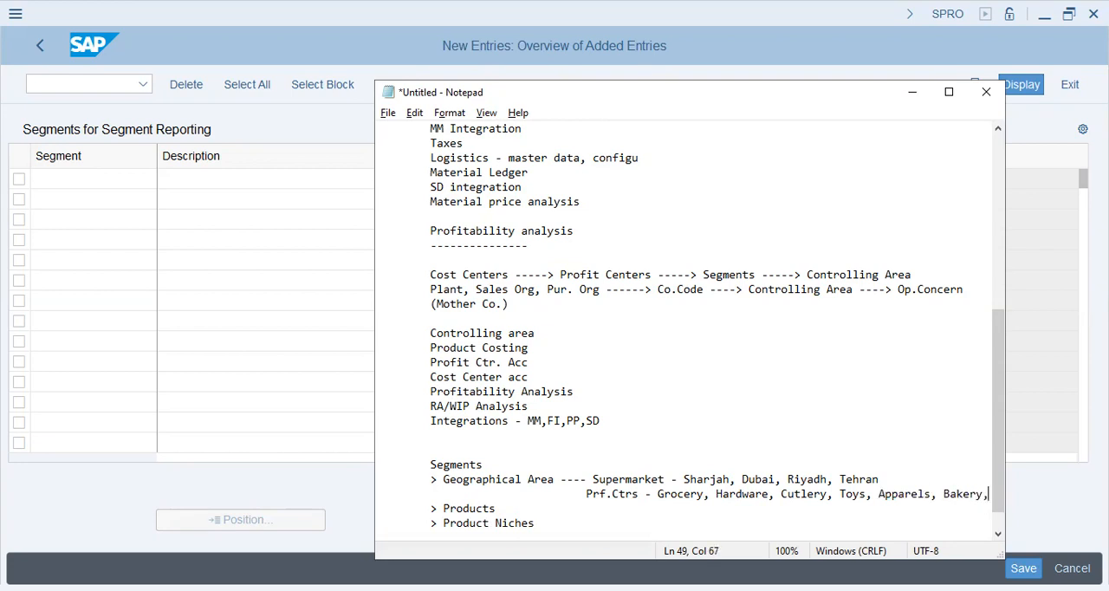
pyautogui.write(' Accesso')
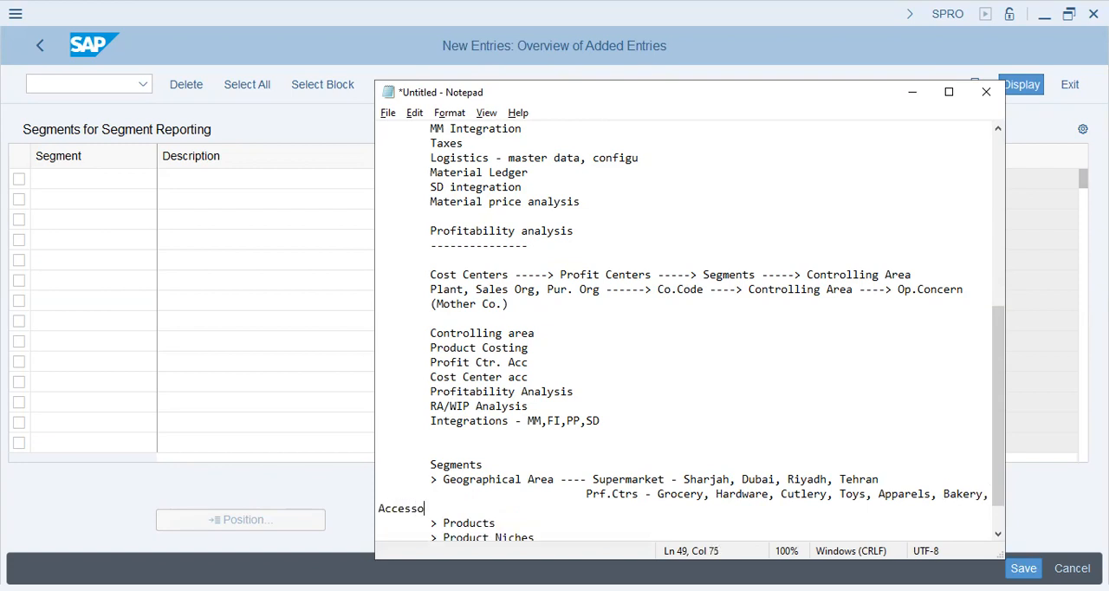
pyautogui.write('ries, Books,')
pyautogui.press('BackSpace')
pyautogui.scroll(-1, 645, 486)
pyautogui.moveTo(587, 450); pyautogui.dragTo(979, 460)
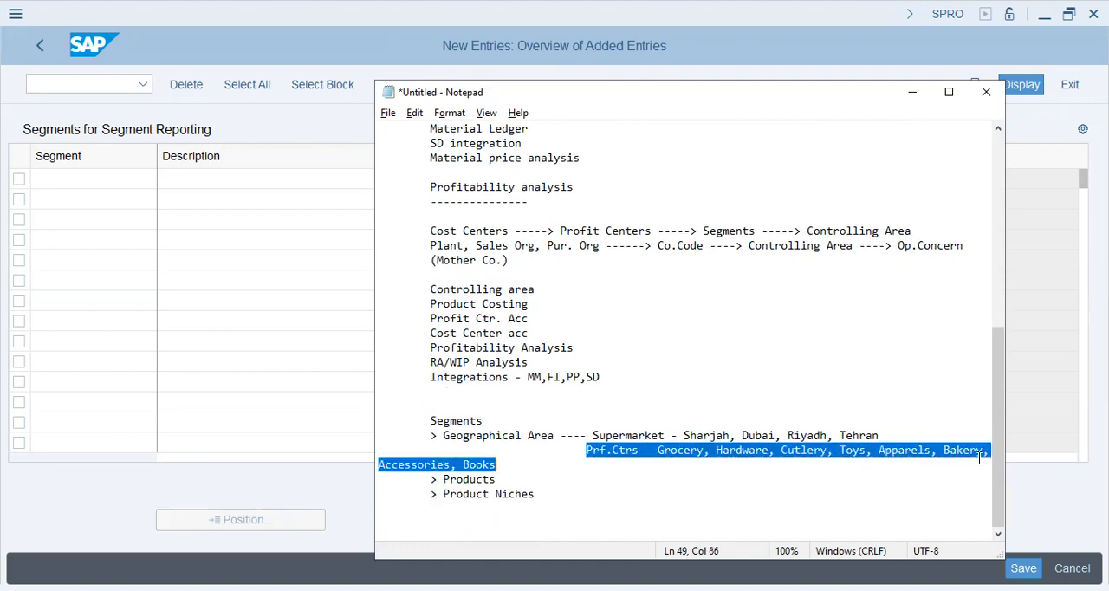
# - Append "- Passenger Vehicles, SUVs" to the Products line and highlight the vehicle examples
pyautogui.click(538, 479)
pyautogui.write('- Passenger Vehicles, SUVs')
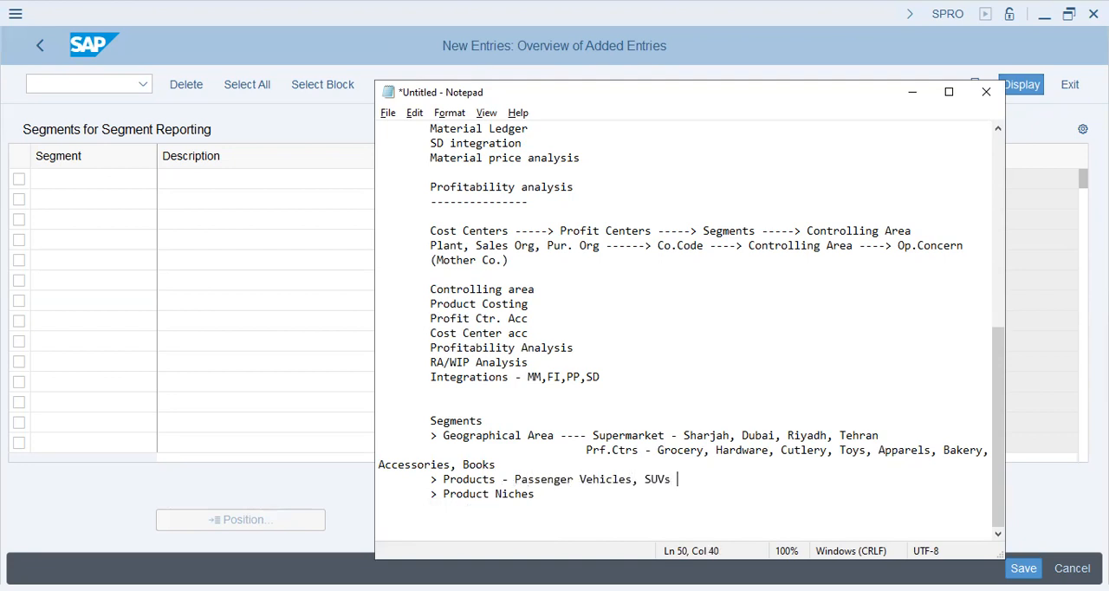
pyautogui.hotkey('shift', 'Left')
pyautogui.hotkey('shift', 'Left')
pyautogui.hotkey('shift', 'Left')
pyautogui.hotkey('shift', 'Left')
pyautogui.hotkey('shift', 'Left')
pyautogui.hotkey('shift', 'Left')
pyautogui.hotkey('shift', 'Left')
pyautogui.hotkey('shift', 'Left')
pyautogui.hotkey('shift', 'Left')
pyautogui.hotkey('shift', 'Left')
pyautogui.hotkey('shift', 'Left')
pyautogui.hotkey('shift', 'Left')
pyautogui.hotkey('shift', 'Left')
pyautogui.hotkey('shift', 'Left')
pyautogui.hotkey('shift', 'Left')
pyautogui.hotkey('shift', 'Left')
pyautogui.hotkey('shift', 'Left')
pyautogui.hotkey('shift', 'Left')
pyautogui.hotkey('shift', 'Left')
pyautogui.hotkey('shift', 'Left')
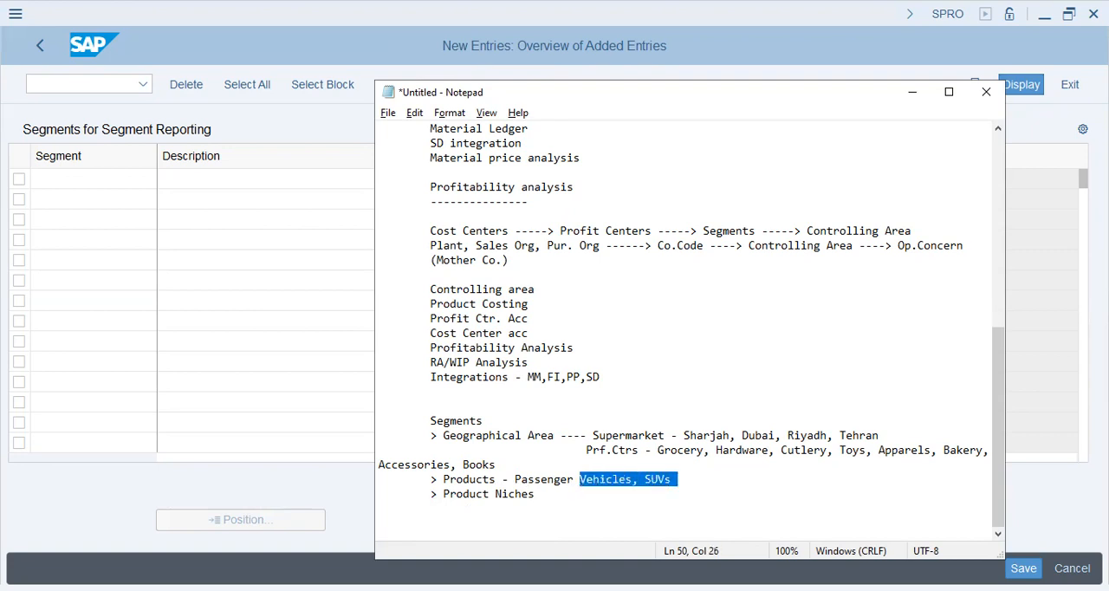
# - Append "--- Sedan, Limited Editions, Station Wagons" to the Product Niches line
pyautogui.press('Down')
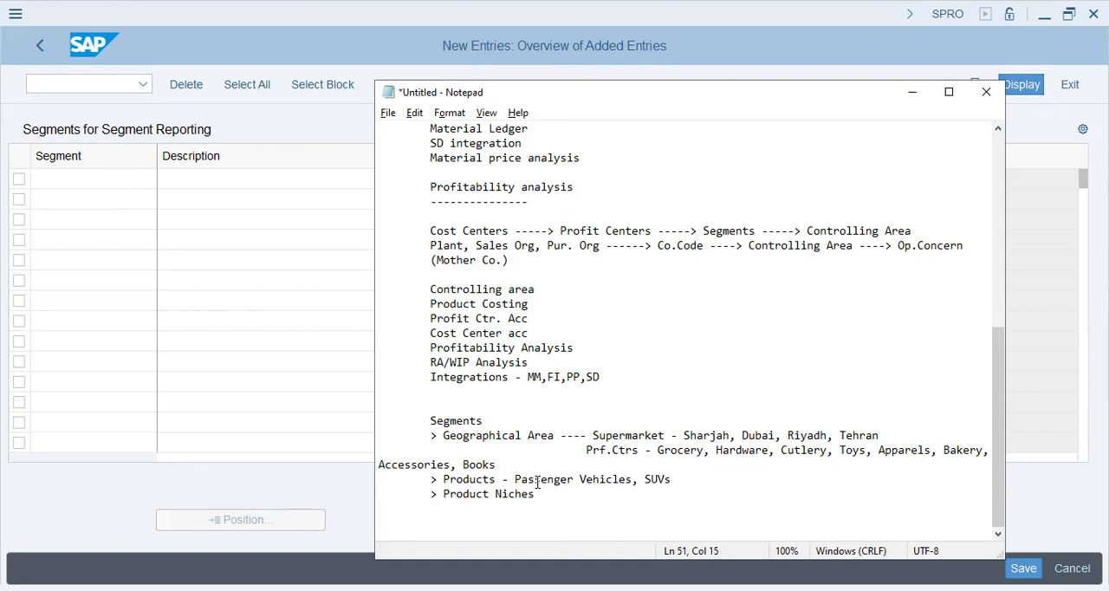
pyautogui.press('Right')
pyautogui.write('--- Sedan, Limited Editions, ')
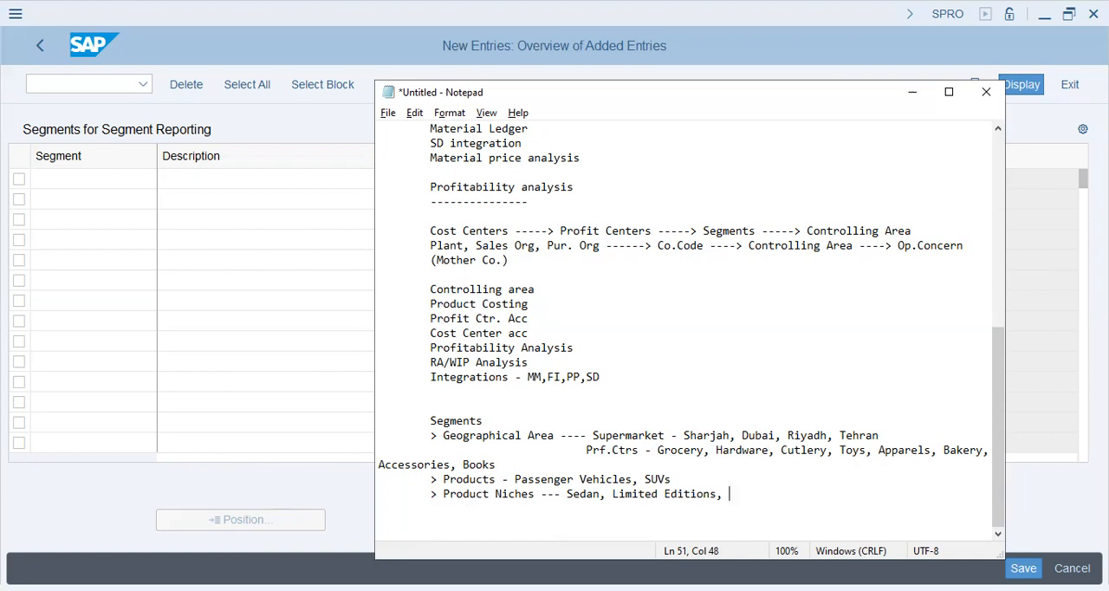
pyautogui.write('Station Wagons')
# - Close the Segments notes with an indented dashed separator line and start an indented line beneath it
pyautogui.press('Return')
pyautogui.press('Tab')
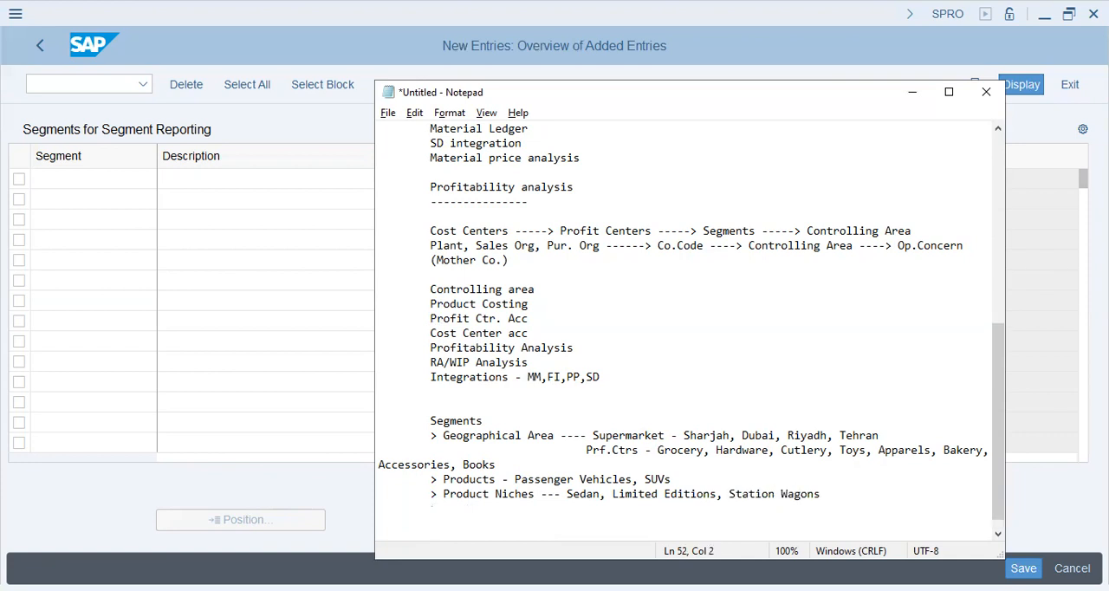
pyautogui.write('--------------')
pyautogui.press('Return')
pyautogui.press('Tab')
# - Review the Segments notes from the heading down to the Product Niches line
pyautogui.scroll(-1, 578, 468)
pyautogui.moveTo(821, 464); pyautogui.dragTo(433, 397)
pyautogui.click(485, 394)
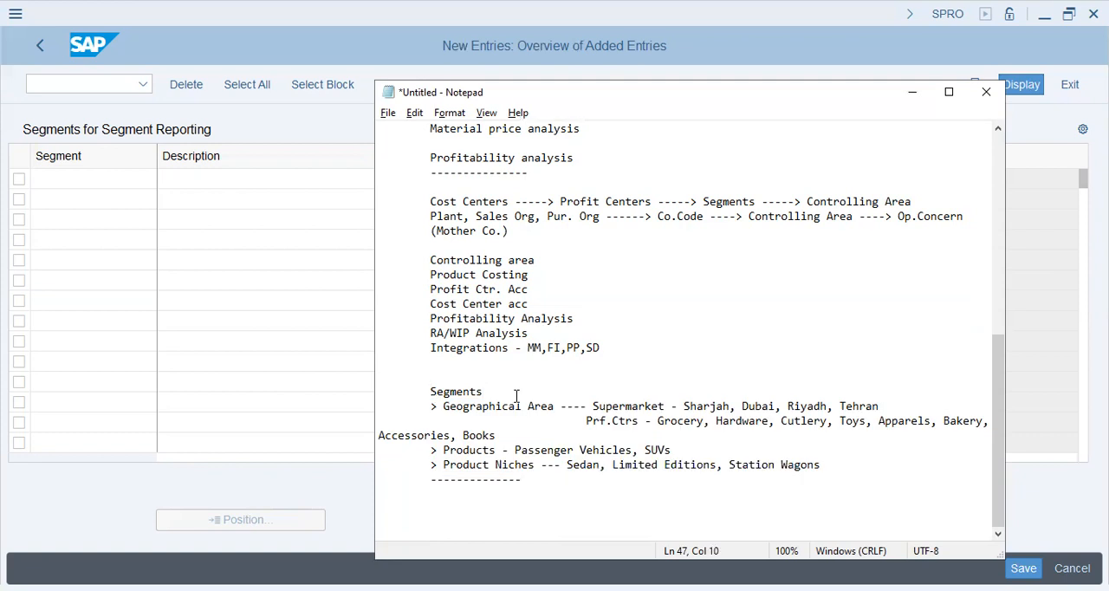
pyautogui.click(857, 466)
pyautogui.click(820, 492)
pyautogui.click(821, 466)
# - Switch to SAP and enter segment T2PP with the description "TAP2 Passenger Vehicles" as the first new entry
pyautogui.click(113, 172)
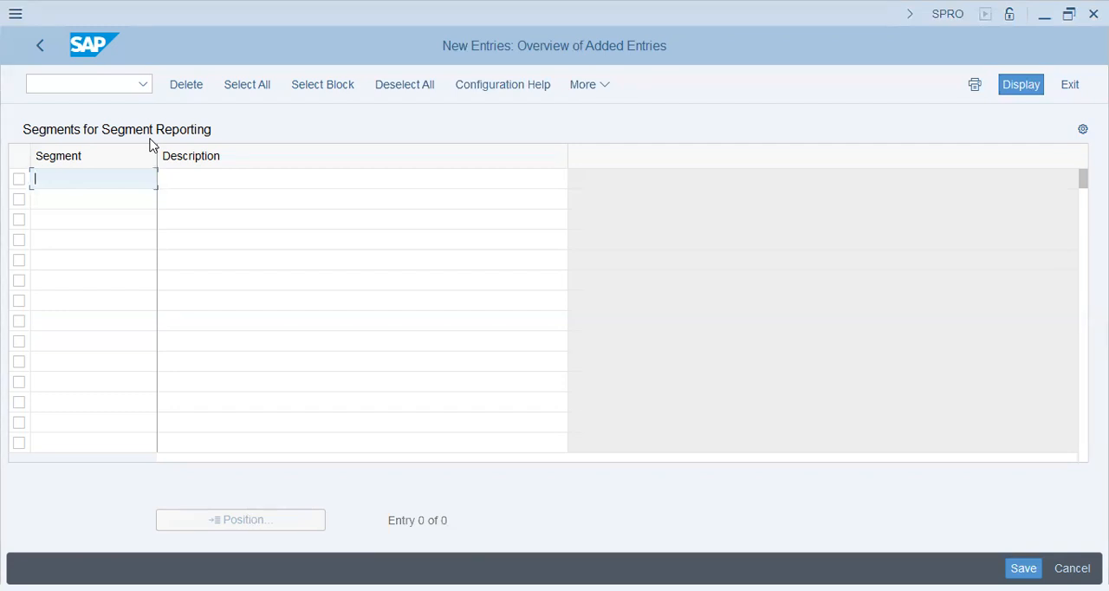
pyautogui.write('Tapp')
pyautogui.press('Tab')
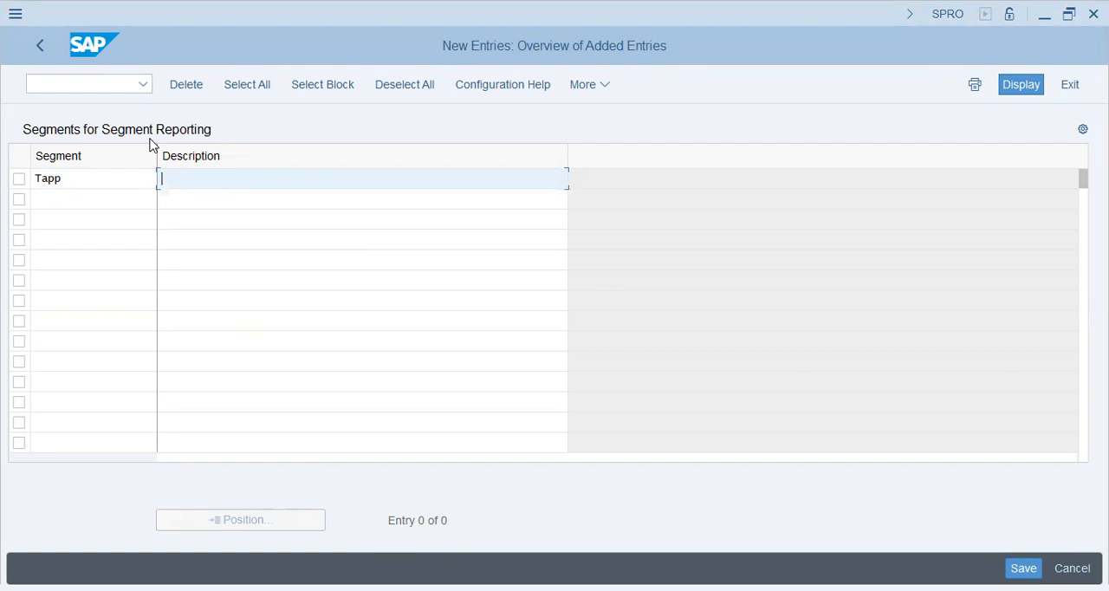
pyautogui.hotkey('shift', 'Tab')
pyautogui.write('T')
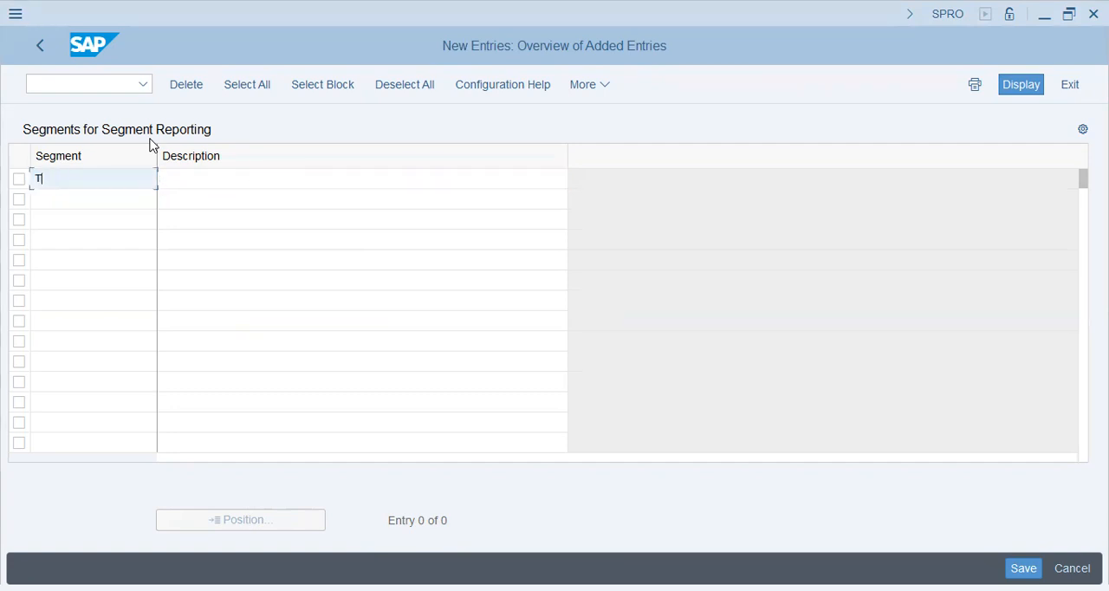
pyautogui.write('2PP')
pyautogui.press('Tab')
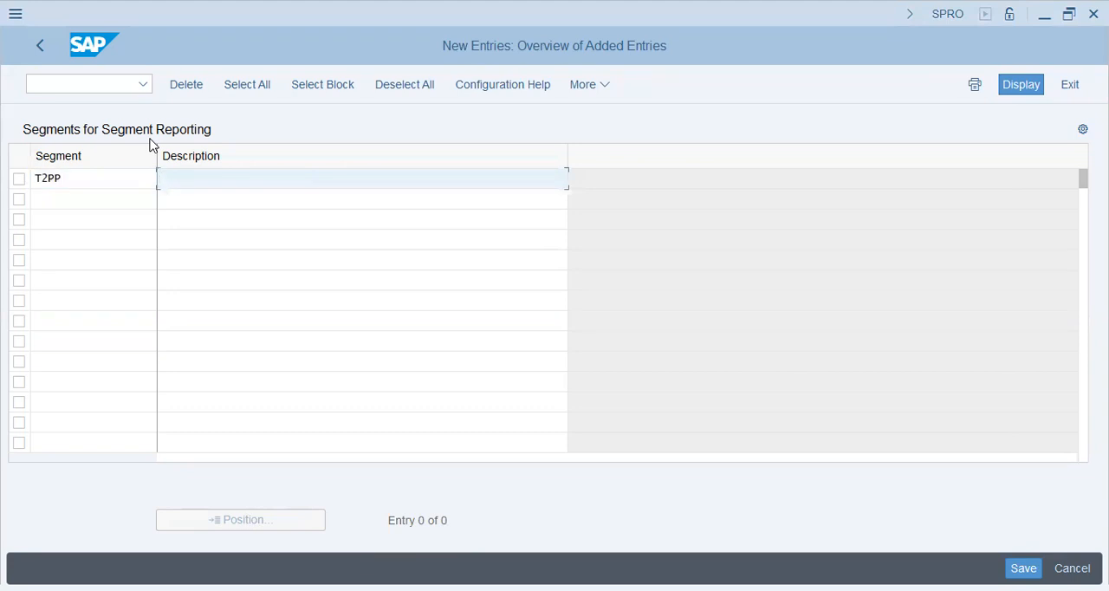
pyautogui.write('Tap')
pyautogui.write('AP2 ')
pyautogui.write('Passenger Vehicles')
pyautogui.press('Tab')
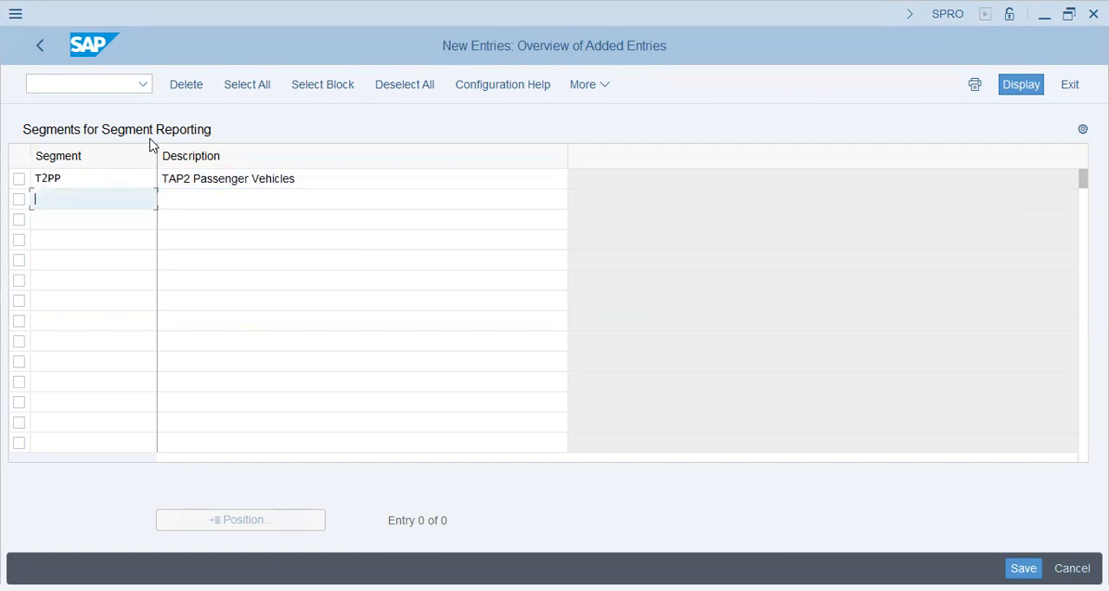
# - Enter segment T2SV with the description "TAP2 SUV Section" as the second new entry
pyautogui.write('T2SV')
pyautogui.press('Tab')
pyautogui.write('TAP2 SUV S')
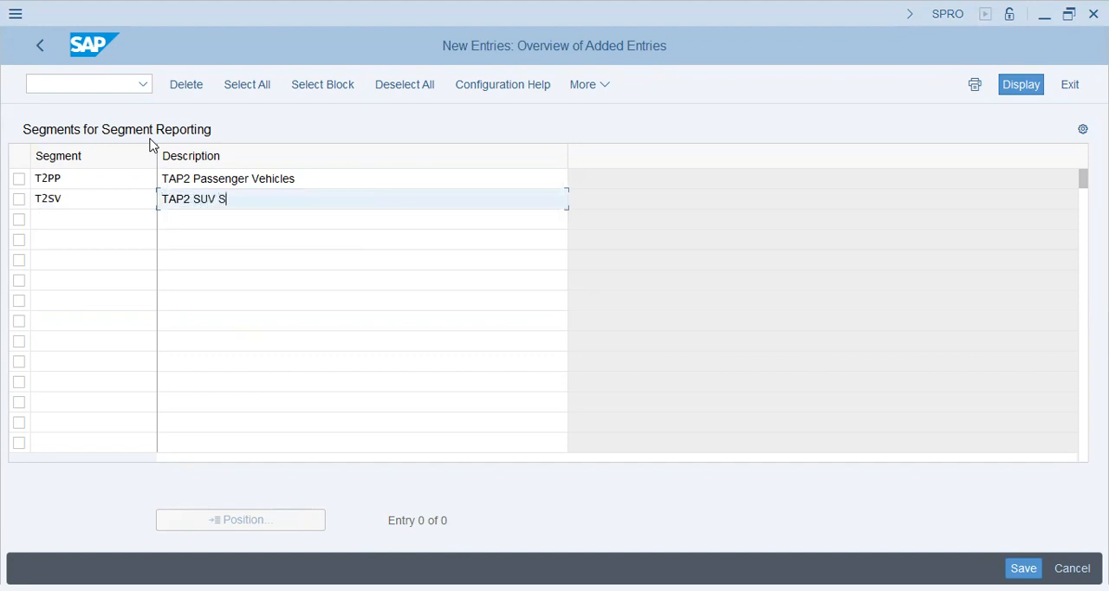
pyautogui.write('ection')
pyautogui.press('Return')
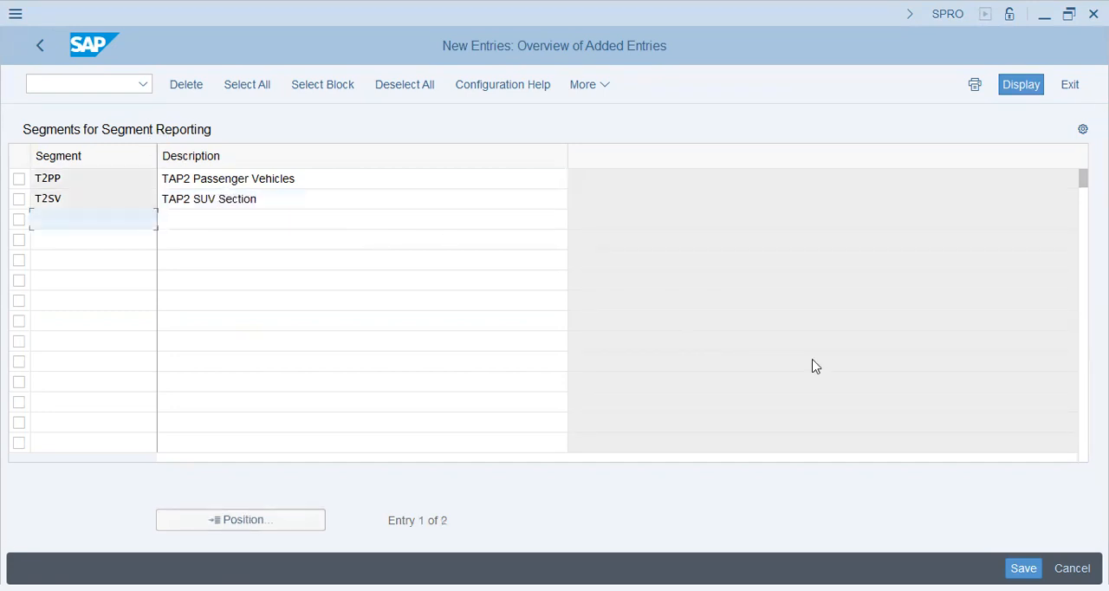
# - Save the new segments to the proposed customizing request and return to the IMG structure
pyautogui.hotkey('ctrl', 's')
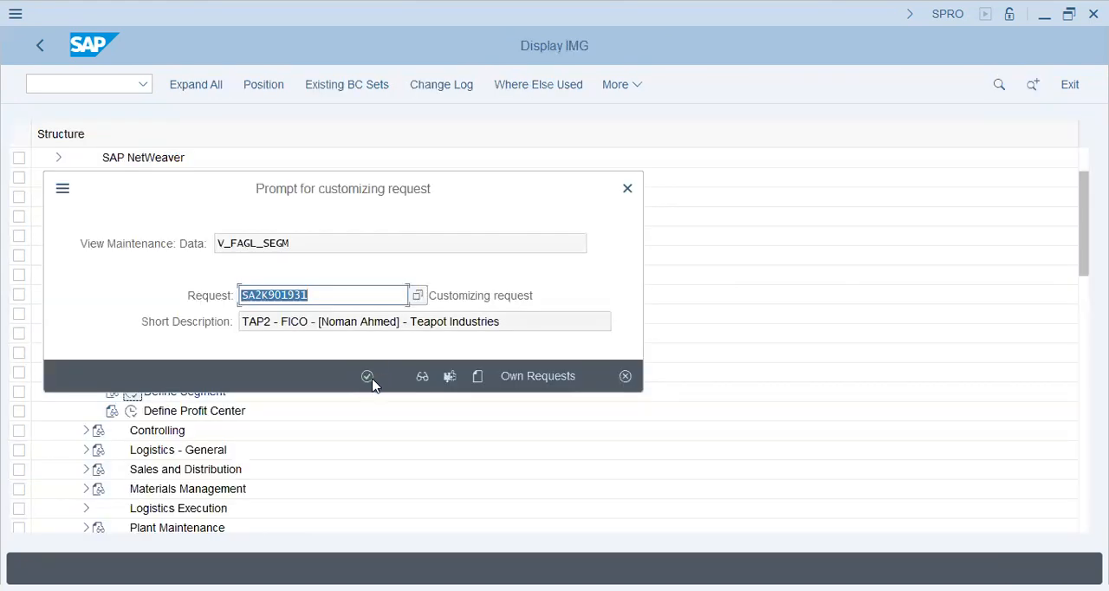
pyautogui.click(367, 377)
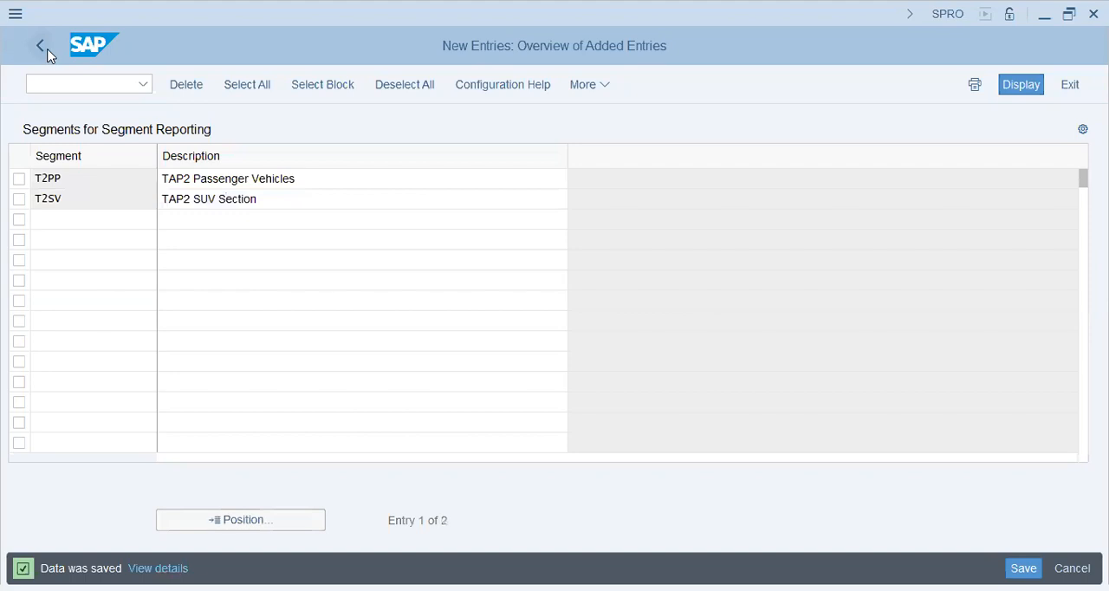
pyautogui.click(48, 54)
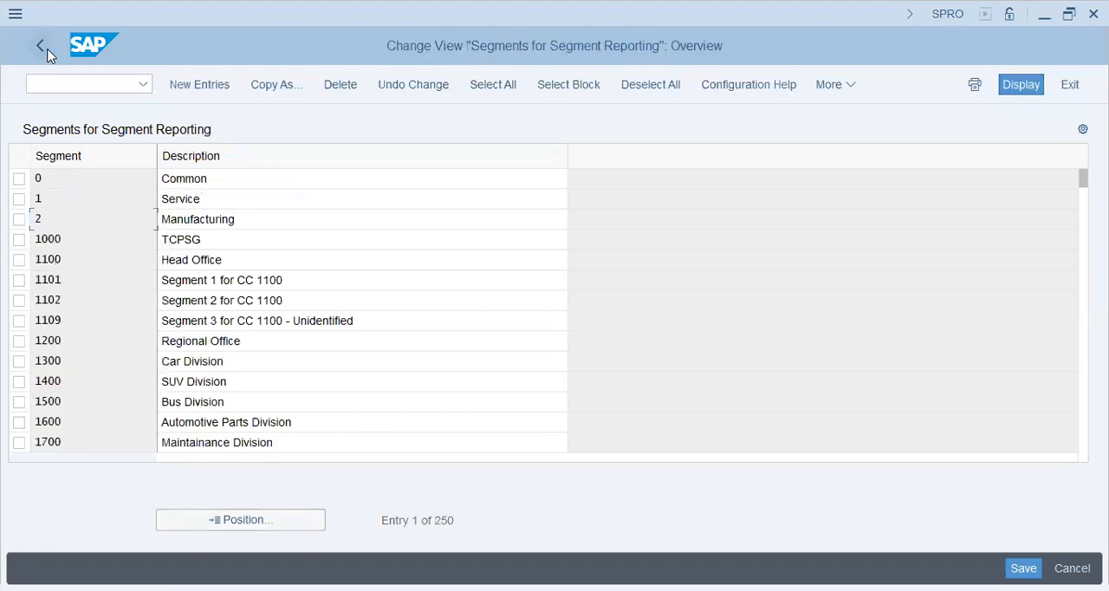
pyautogui.click(48, 54)
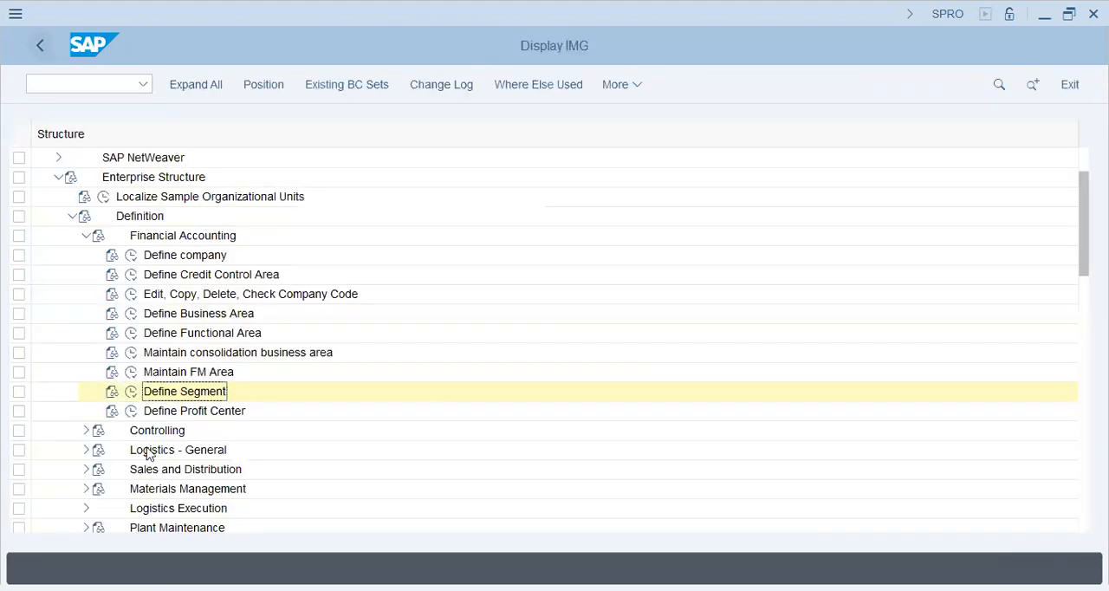
# - Collapse the Enterprise Structure definitions and expand Financial Accounting through General Ledger Accounting, Master Data and G/L Accounts to Preparations
pyautogui.click(85, 234)
pyautogui.click(73, 217)
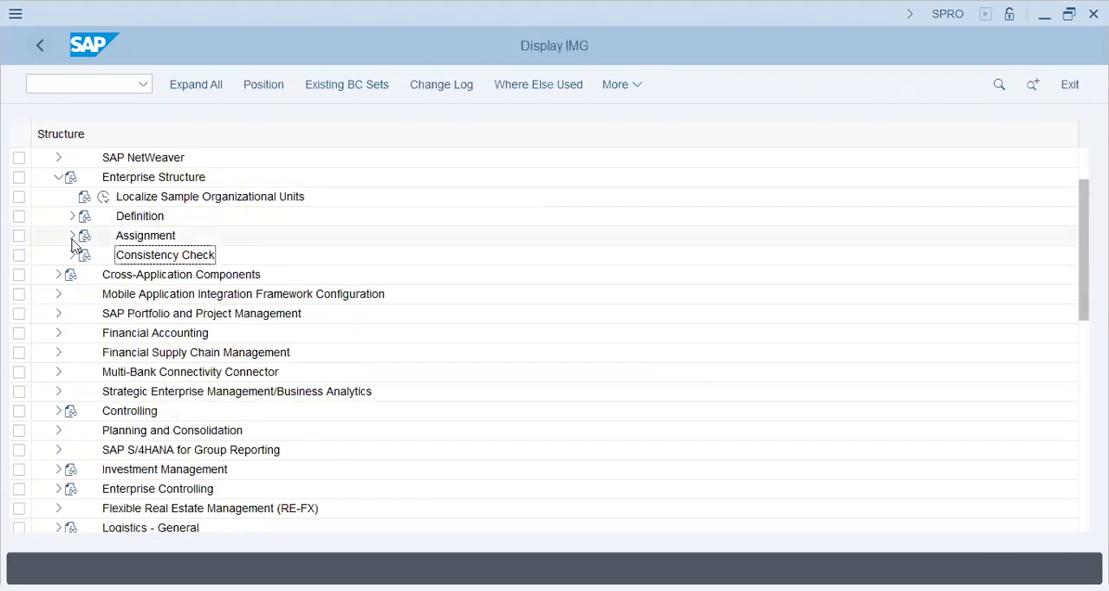
pyautogui.click(58, 332)
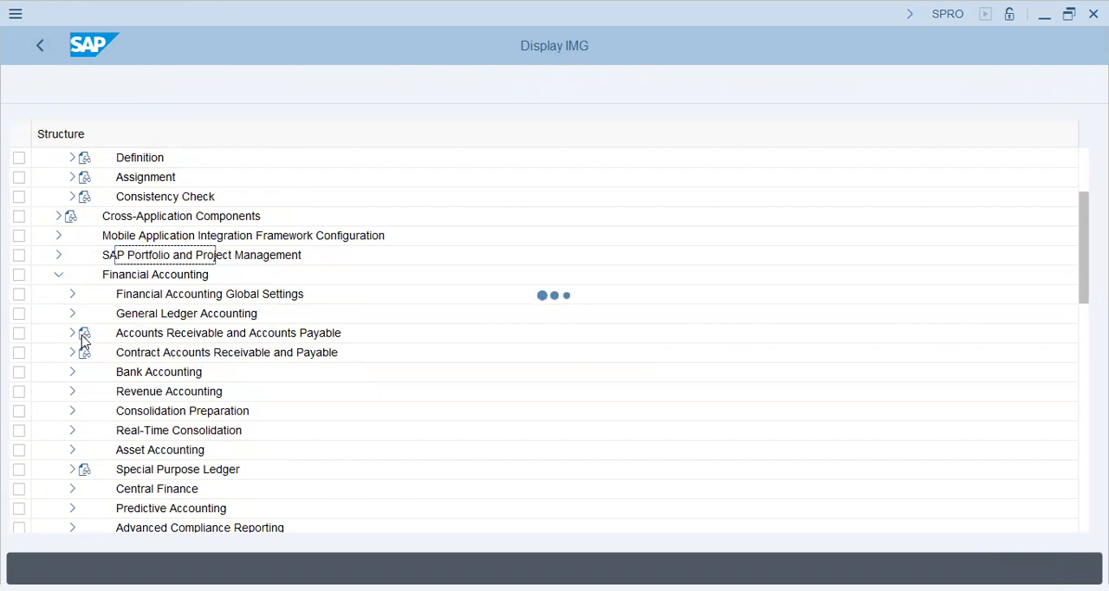
pyautogui.click(72, 314)
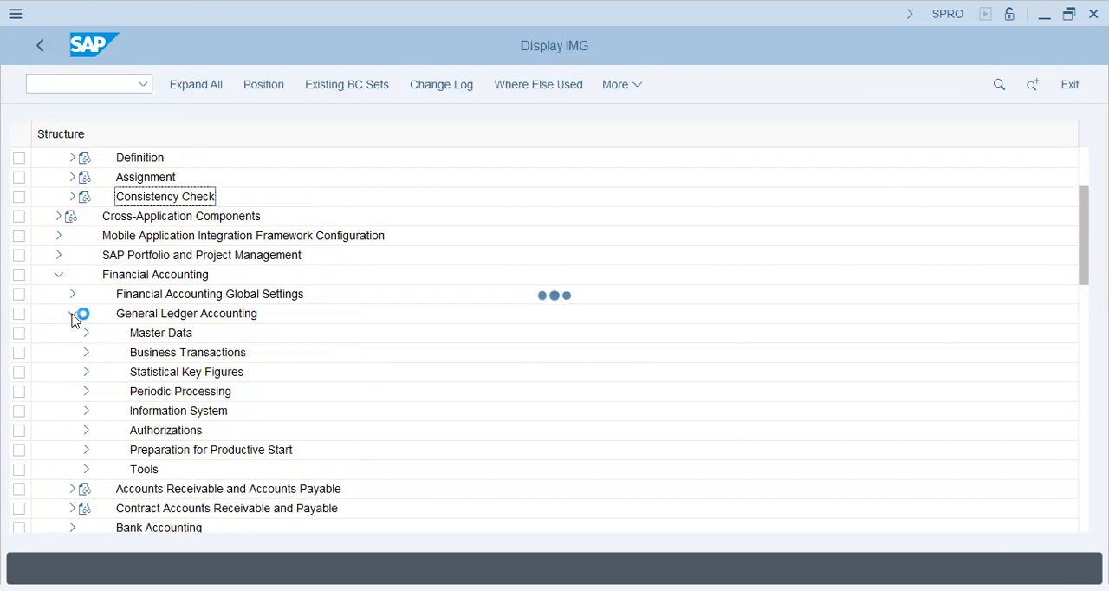
pyautogui.click(86, 333)
pyautogui.click(101, 353)
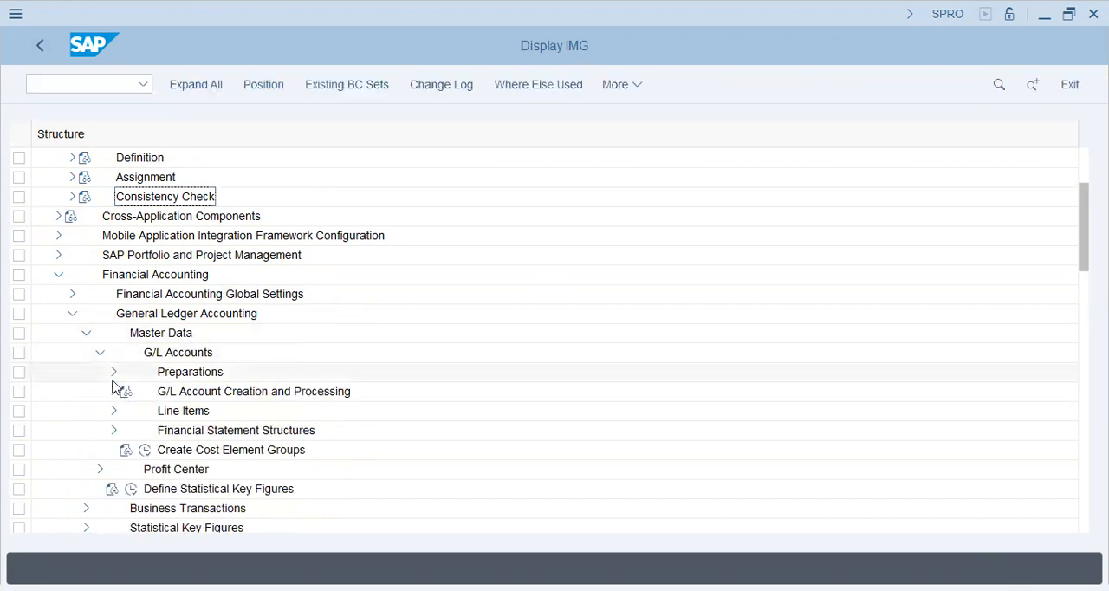
pyautogui.click(113, 372)
# - Examine the General Ledger Accounting path through Master Data and G/L Accounts to the chart of accounts activities under Preparations
pyautogui.click(203, 392)
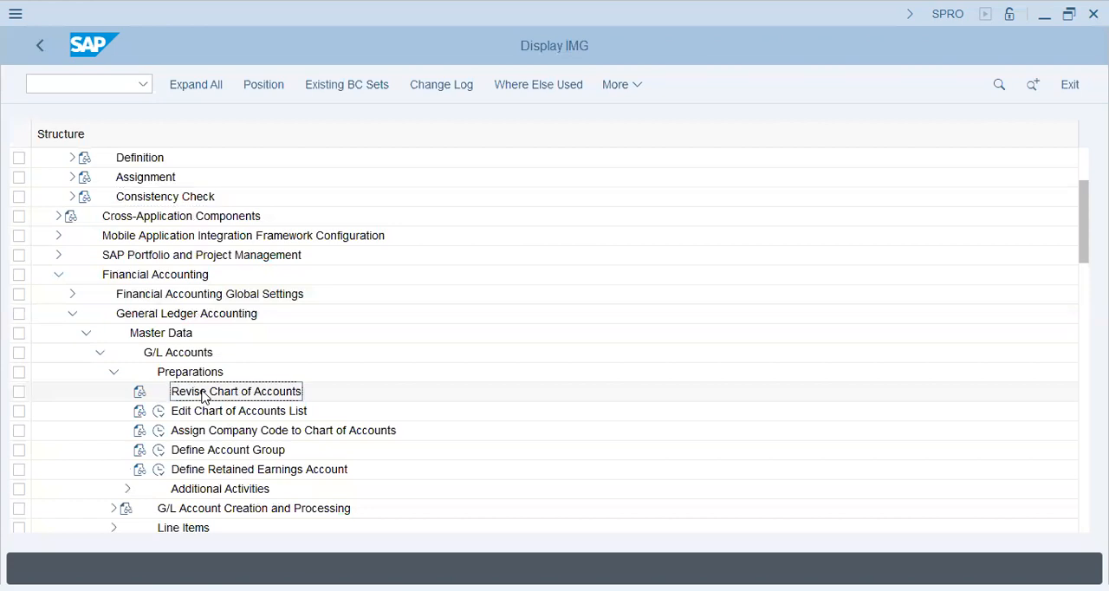
pyautogui.click(224, 412)
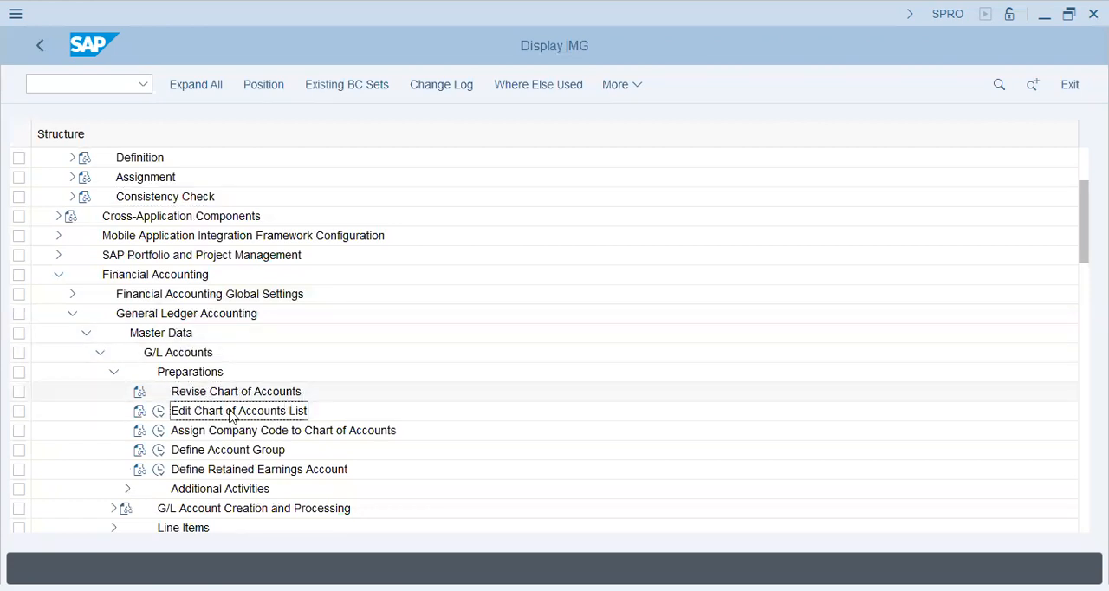
pyautogui.click(152, 319)
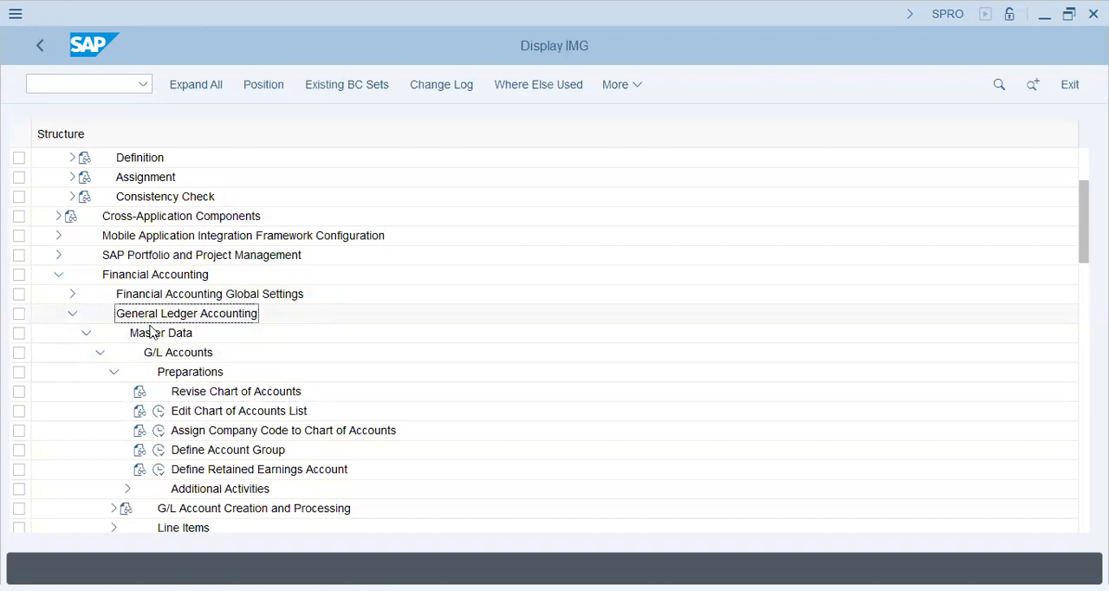
pyautogui.click(156, 334)
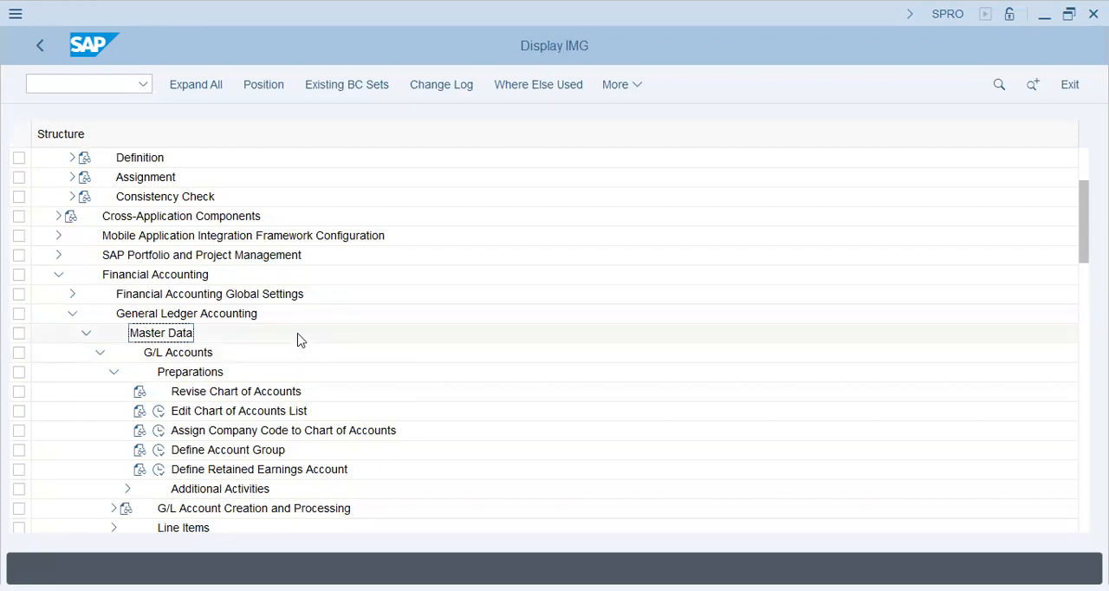
pyautogui.click(189, 353)
pyautogui.click(181, 334)
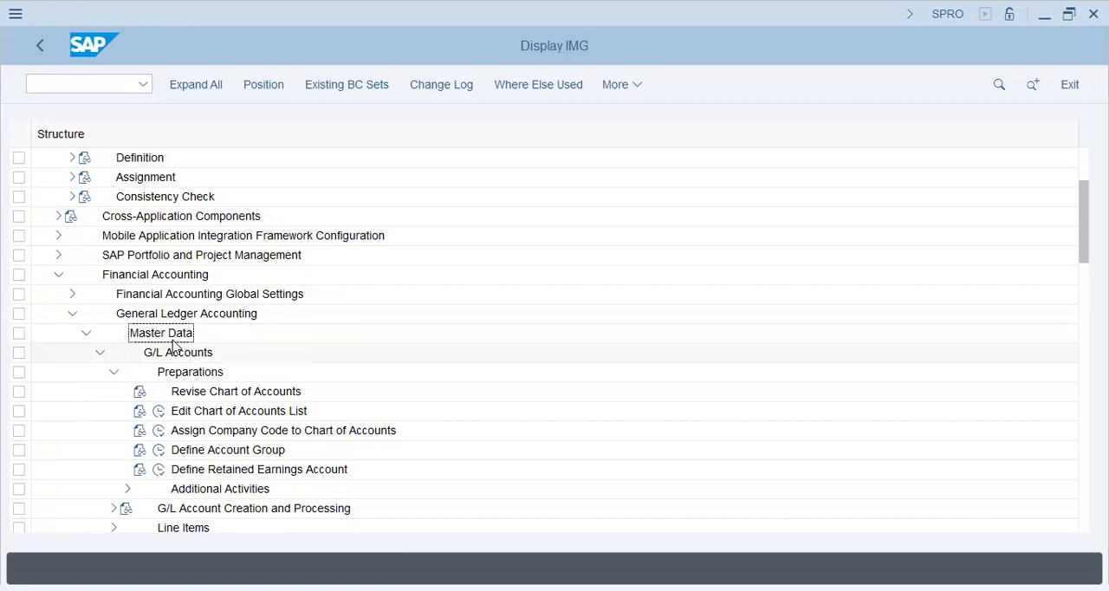
pyautogui.click(101, 352)
pyautogui.click(157, 372)
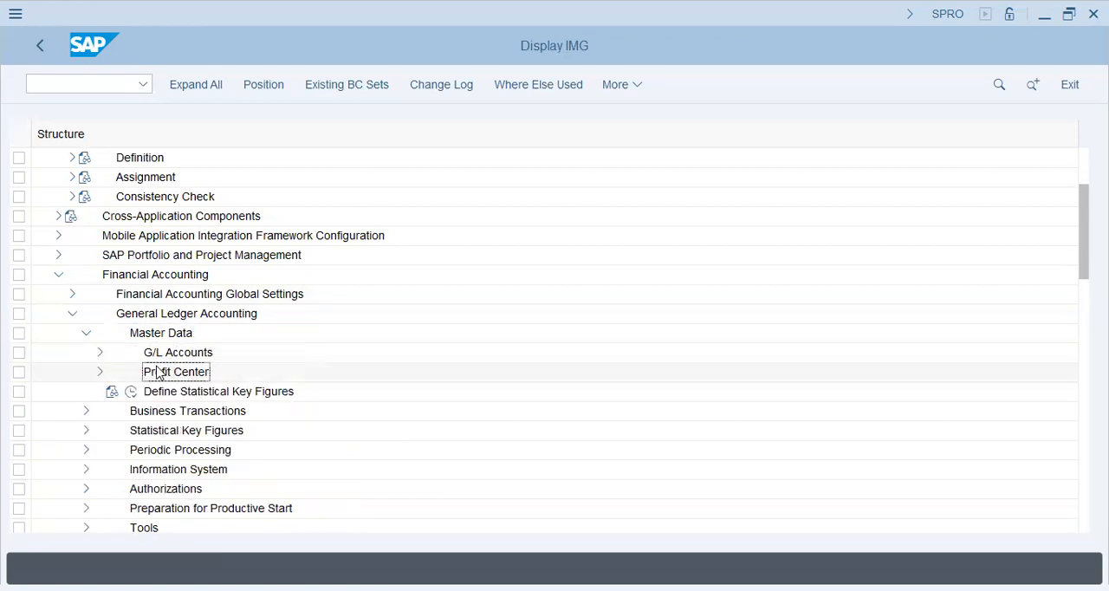
pyautogui.click(100, 352)
pyautogui.click(221, 352)
pyautogui.click(204, 317)
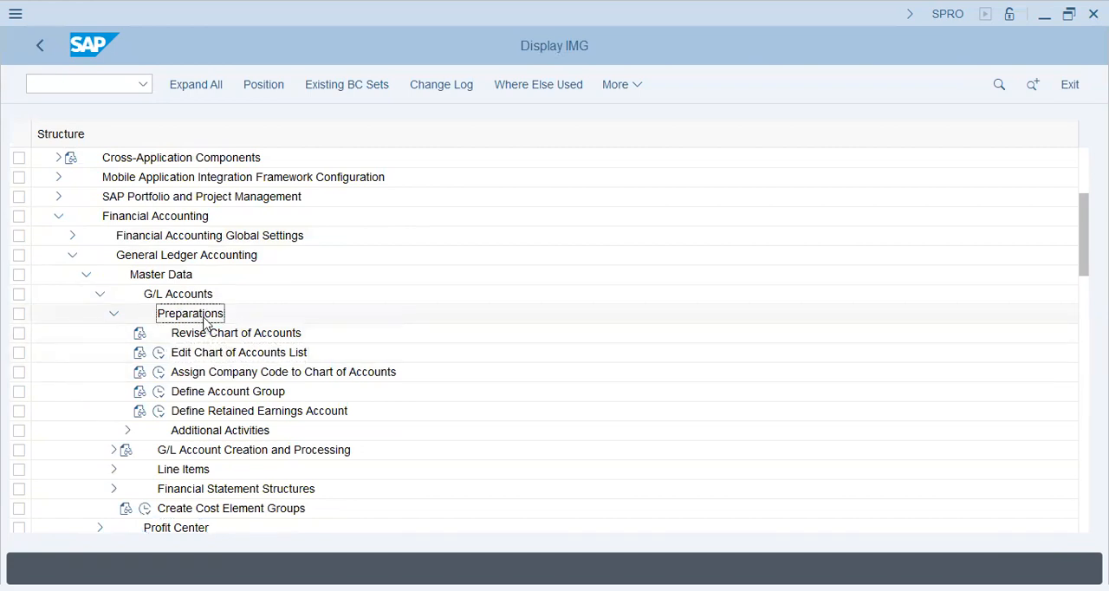
# - Create a new entry in the chart of accounts list with key TAP2 and description "Chart of Accounts - TAP2"
pyautogui.click(195, 354)
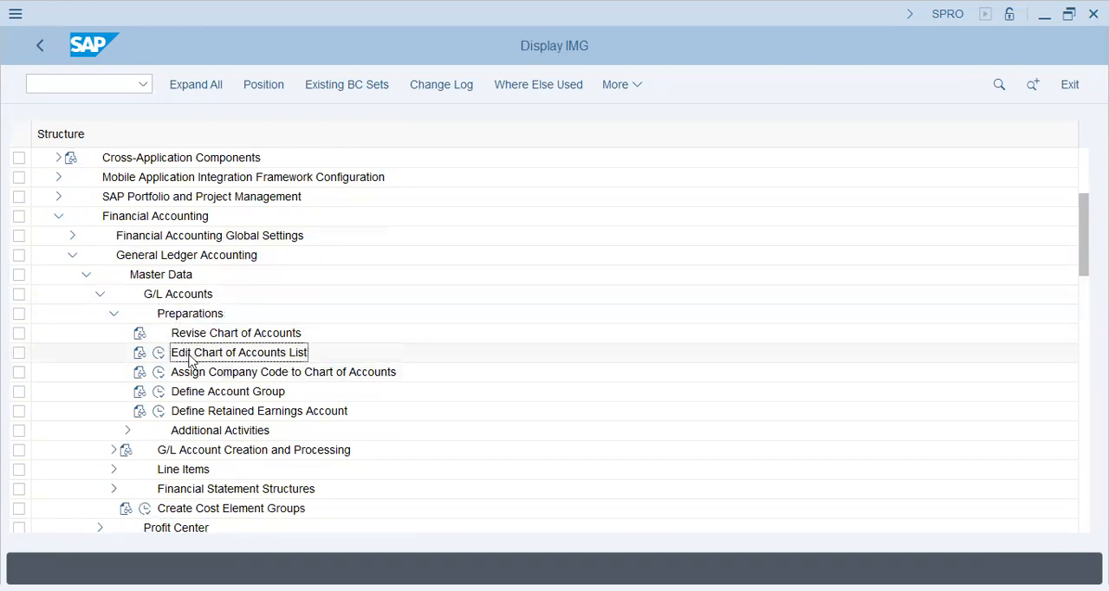
pyautogui.click(160, 353)
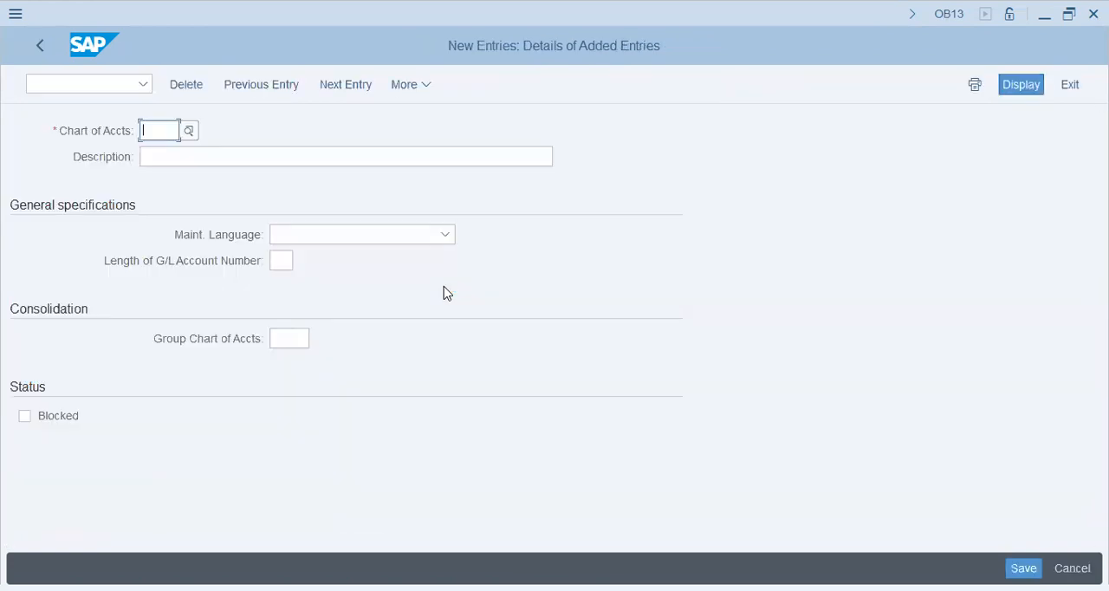
pyautogui.write('tap2')
pyautogui.press('Tab')
pyautogui.write('Chart of Accounts - TAP')
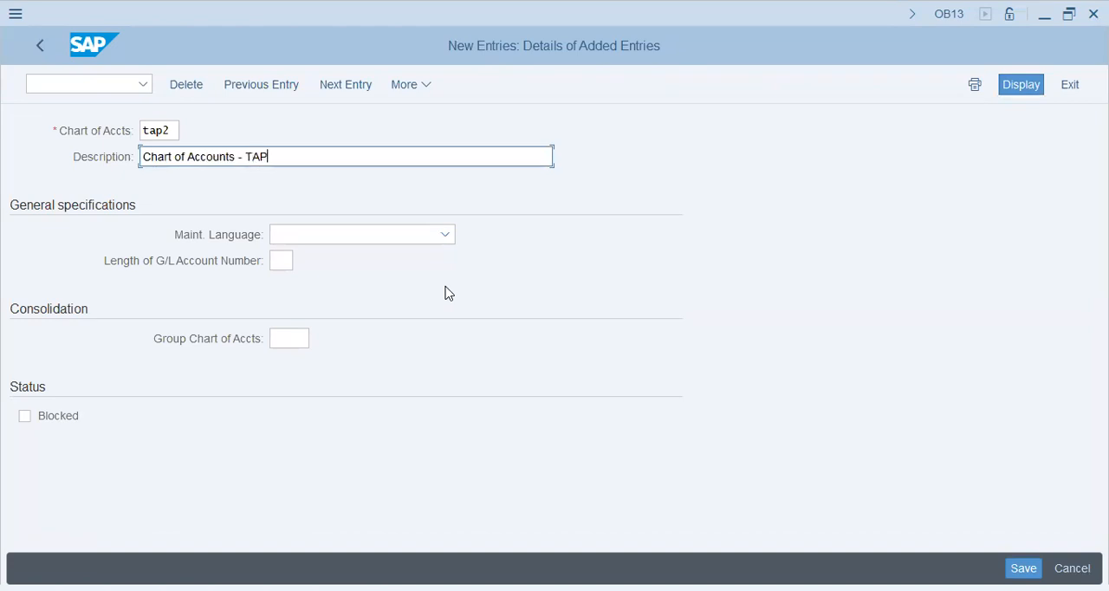
pyautogui.write('2')
pyautogui.press('Tab')
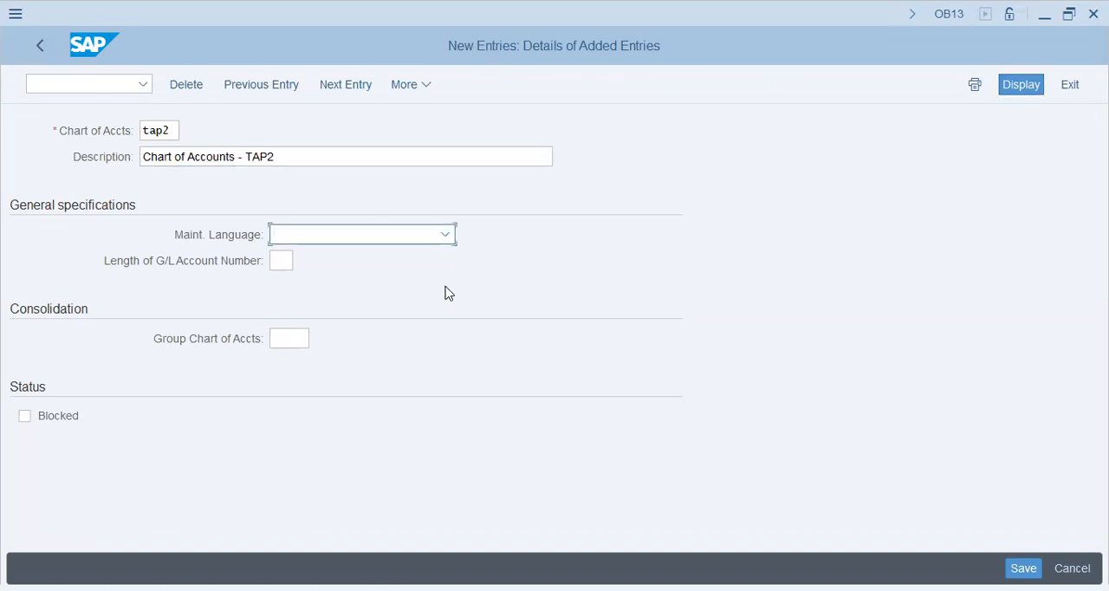
# - Set the maintenance language of chart of accounts TAP2 to English and its G/L account number length to 10
pyautogui.write('E')
pyautogui.press('Tab')
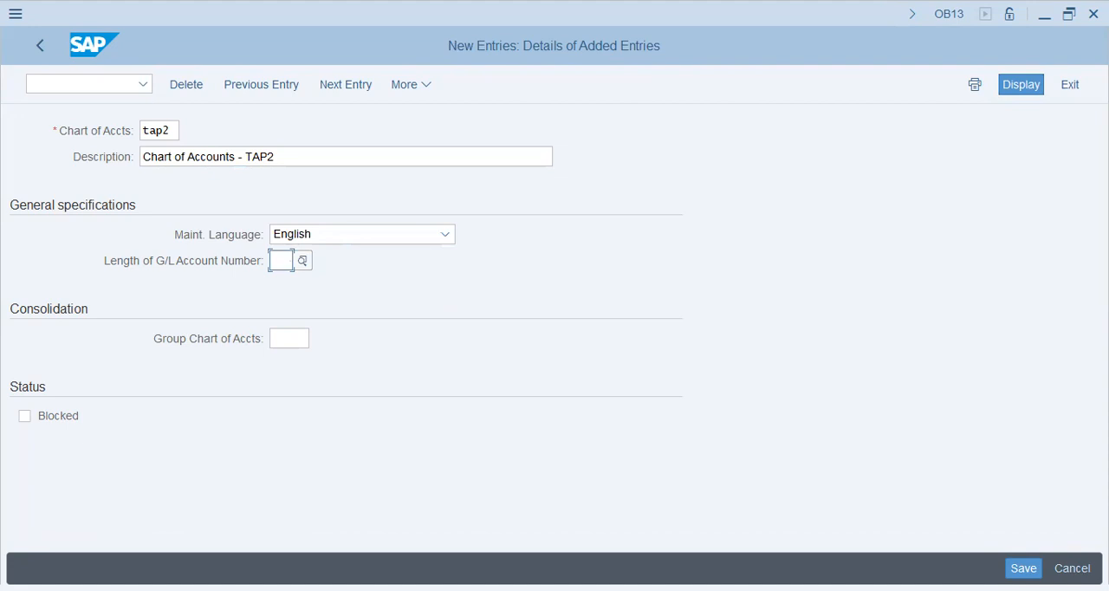
pyautogui.write('10')
pyautogui.press('Tab')
# - Save the new chart of accounts to the proposed customizing request and return to the IMG structure
pyautogui.click(1024, 567)
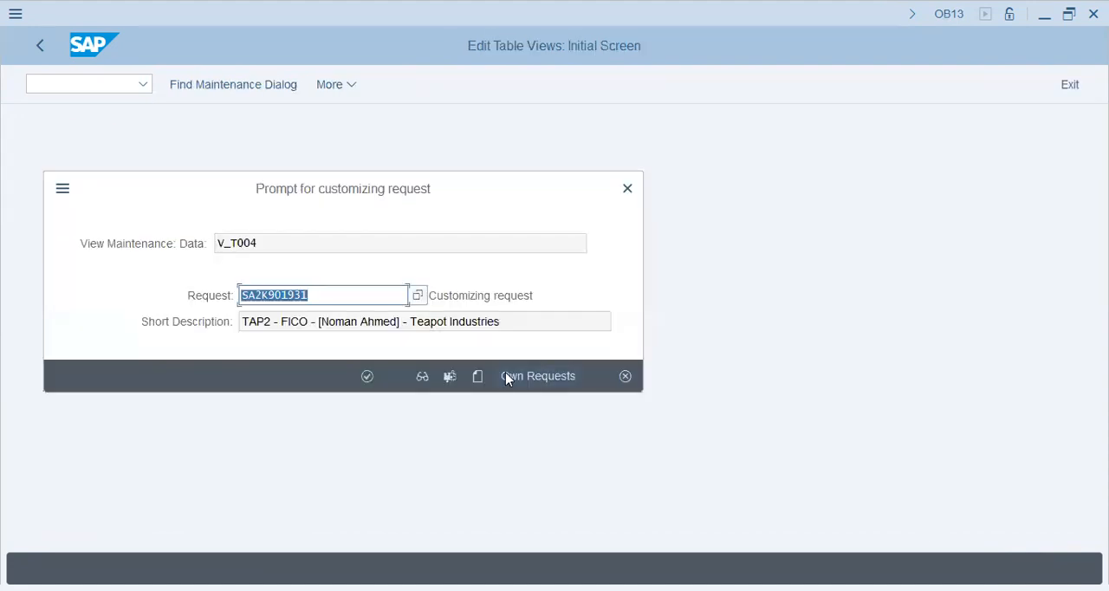
pyautogui.click(368, 376)
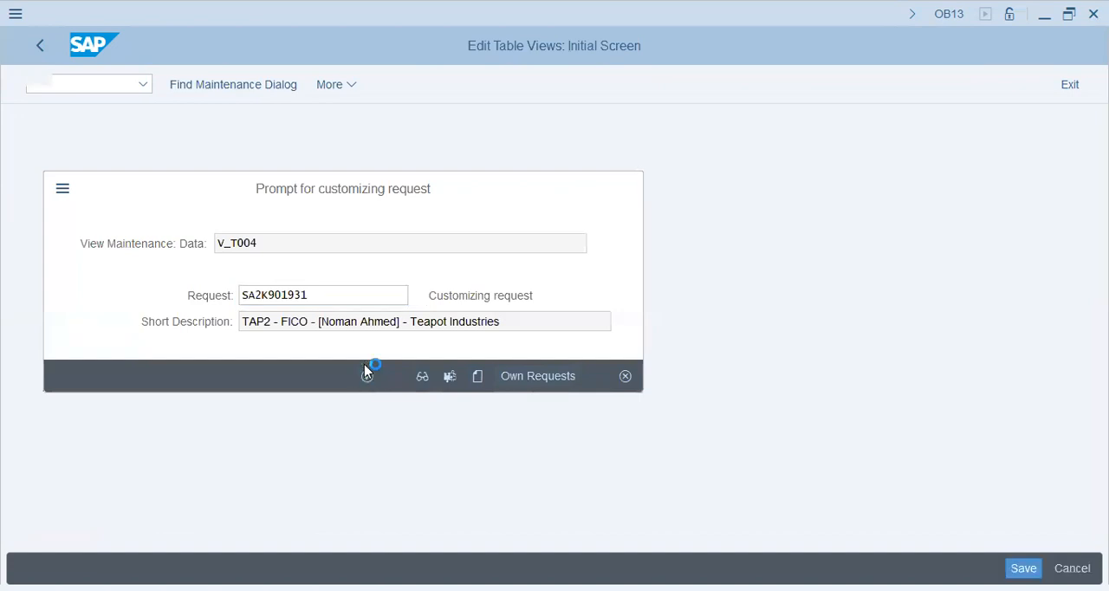
pyautogui.doubleClick(282, 260)
pyautogui.doubleClick(283, 259)
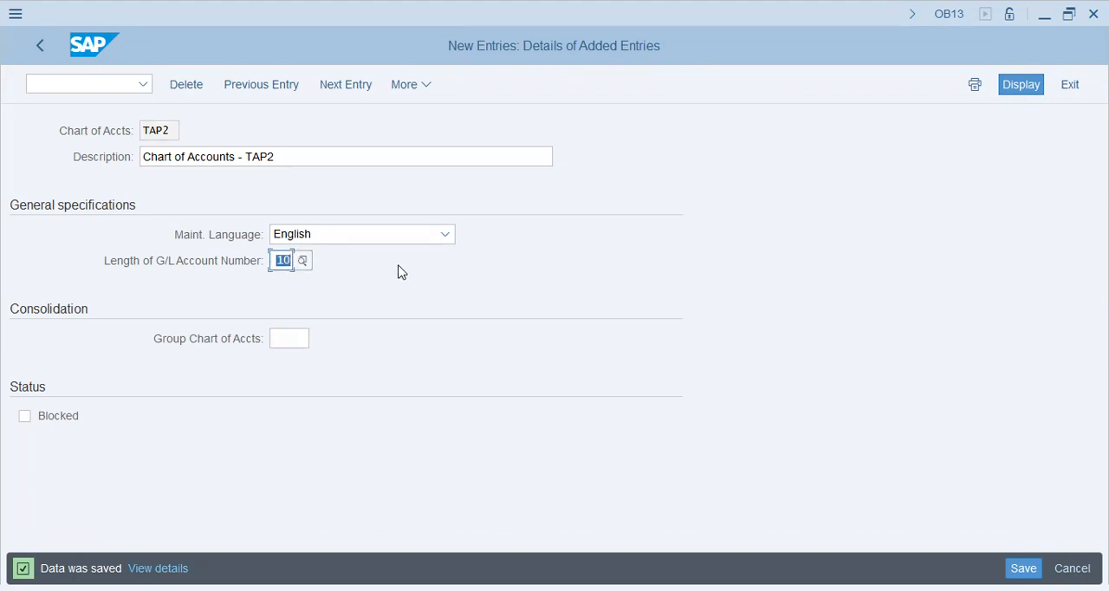
pyautogui.click(283, 260)
pyautogui.doubleClick(282, 260)
pyautogui.click(230, 209)
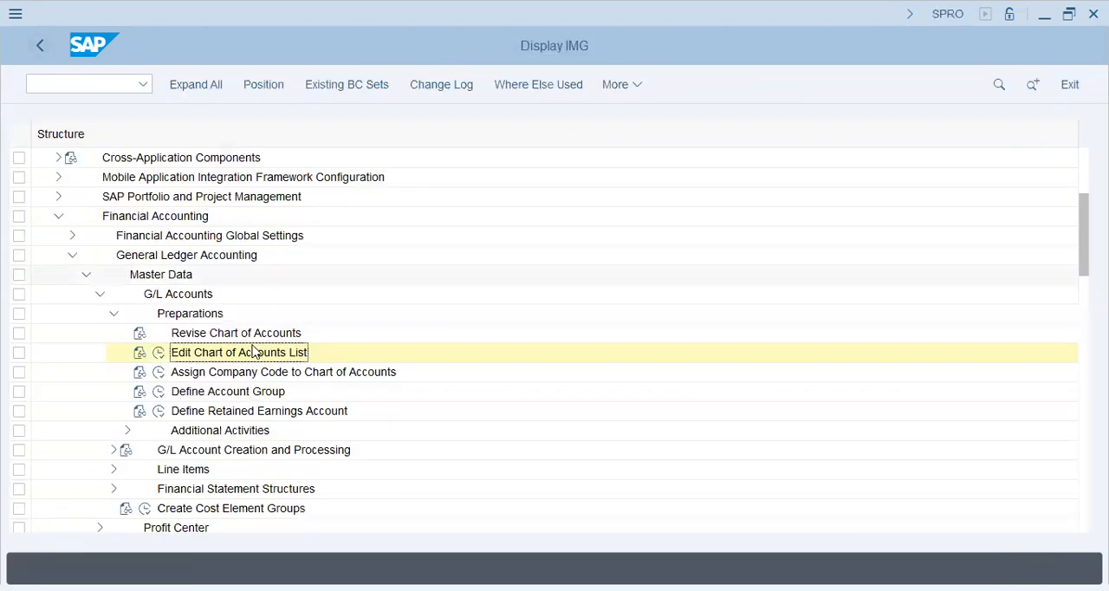
# - Open the company code to chart of accounts assignment, find company code TAP2 and assign it chart of accounts TAP2
pyautogui.click(160, 373)
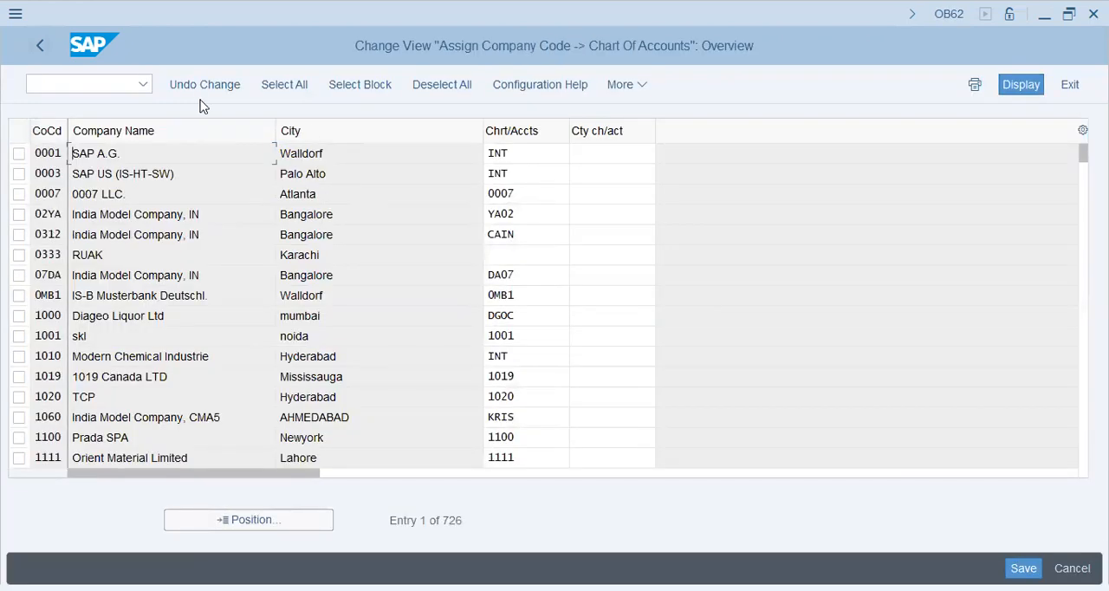
pyautogui.click(266, 517)
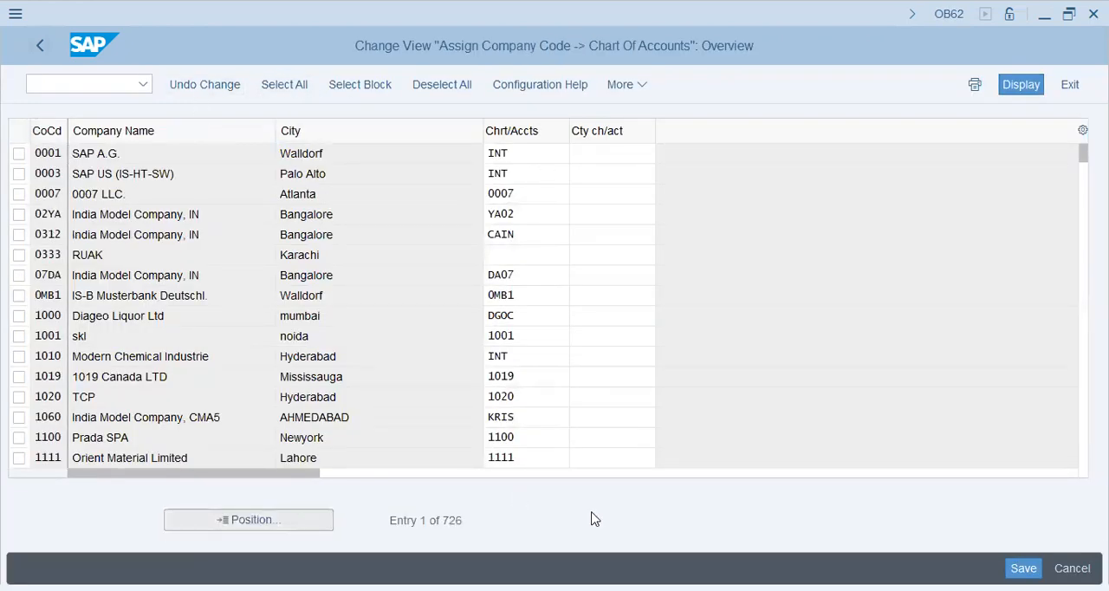
pyautogui.write('TAP2')
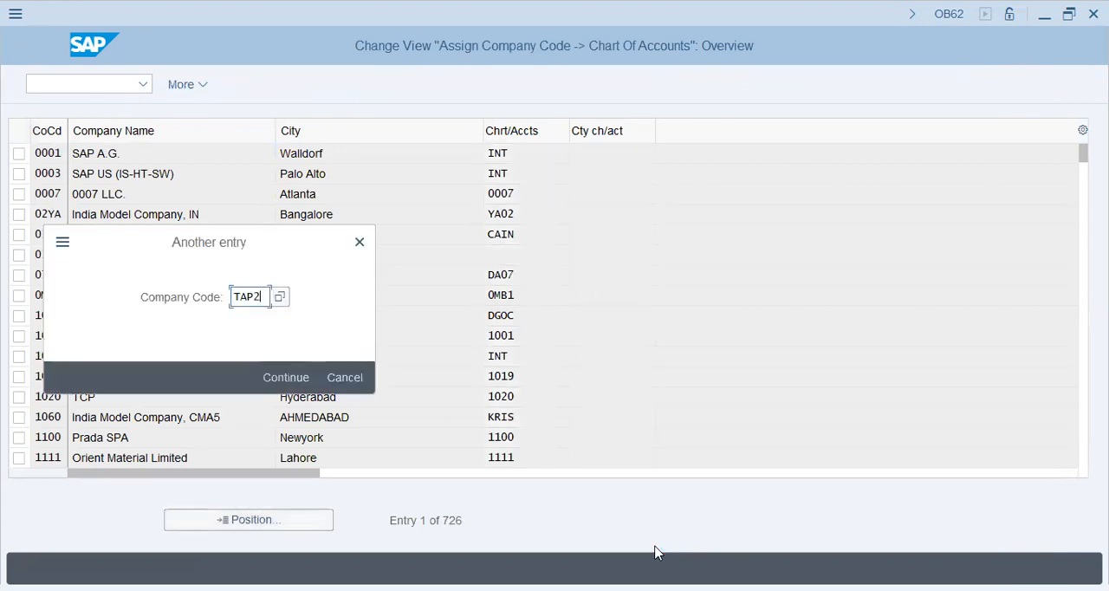
pyautogui.press('Return')
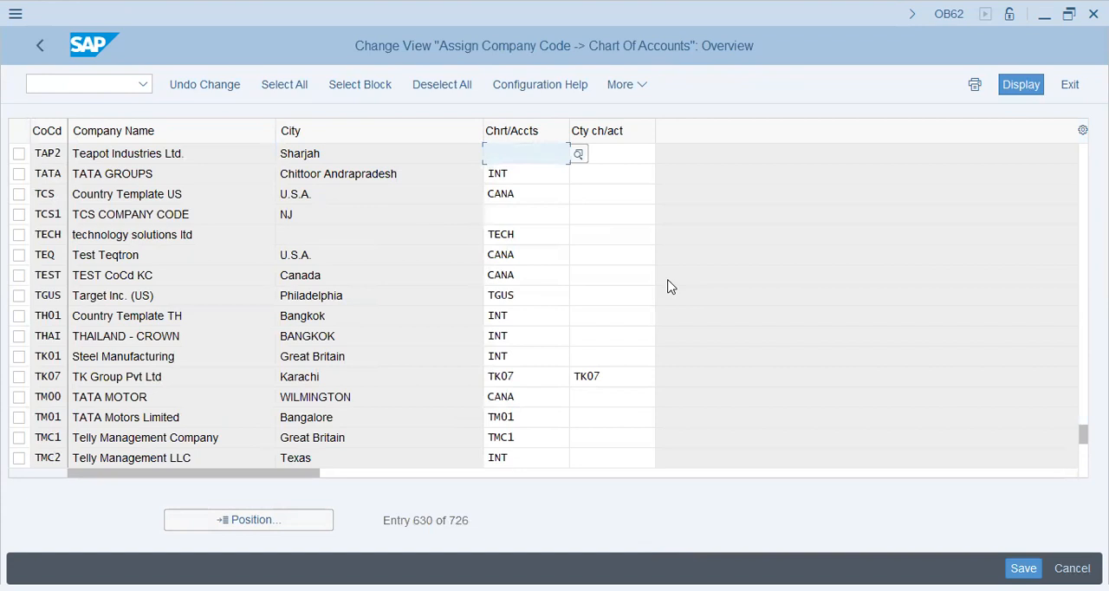
pyautogui.write('TAP2')
pyautogui.press('Return')
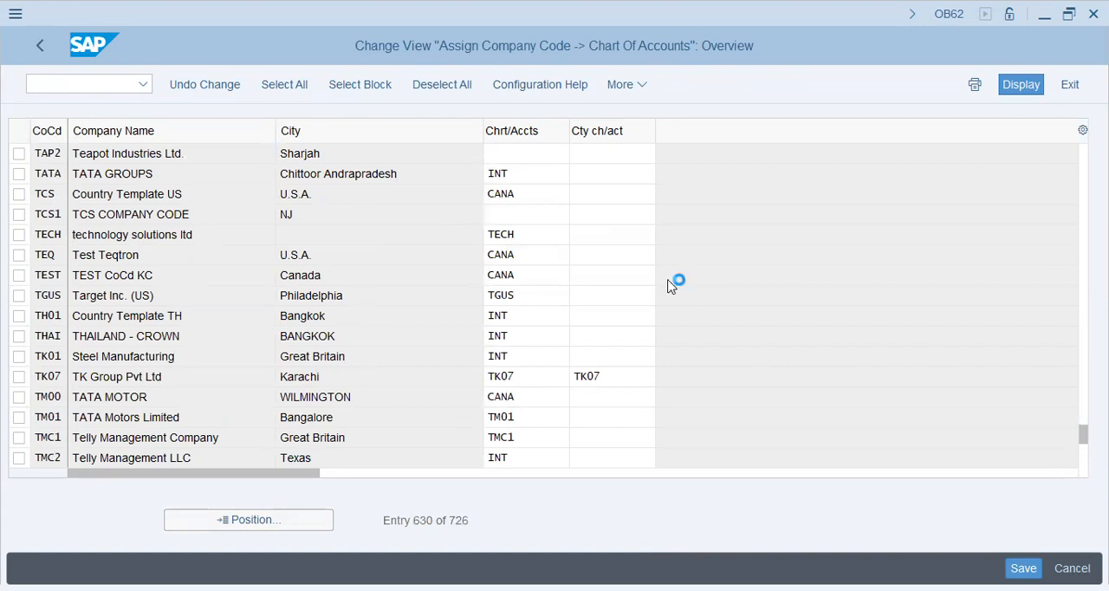
pyautogui.press('Tab')
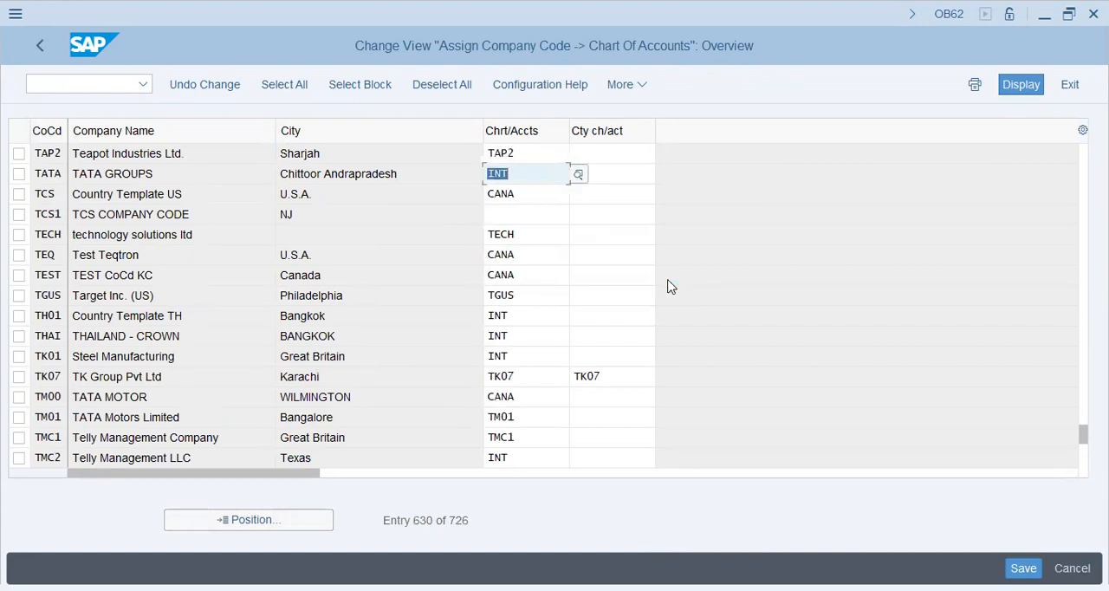
pyautogui.write('TAP2')
pyautogui.hotkey('shift', 'Tab')
pyautogui.write('INT')
pyautogui.press('Tab')
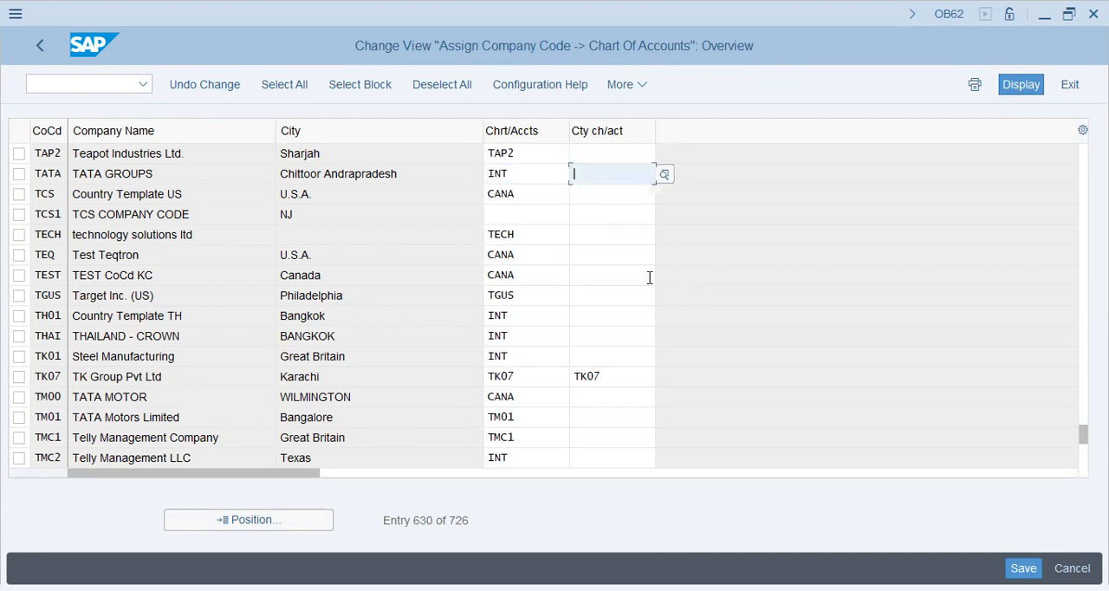
pyautogui.click(521, 236)
pyautogui.click(512, 335)
pyautogui.click(513, 415)
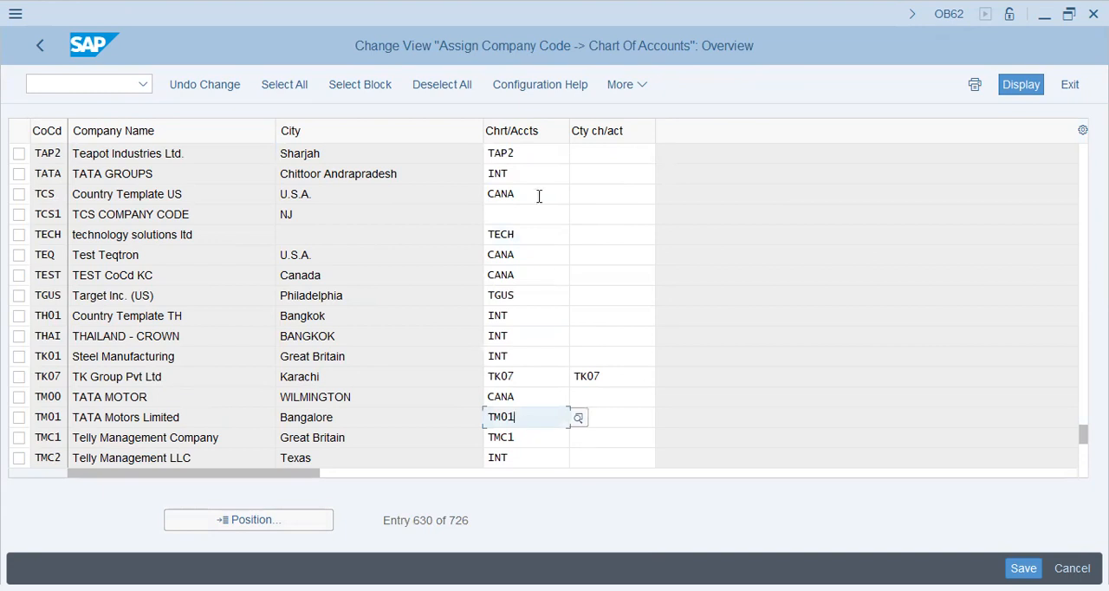
pyautogui.doubleClick(529, 156)
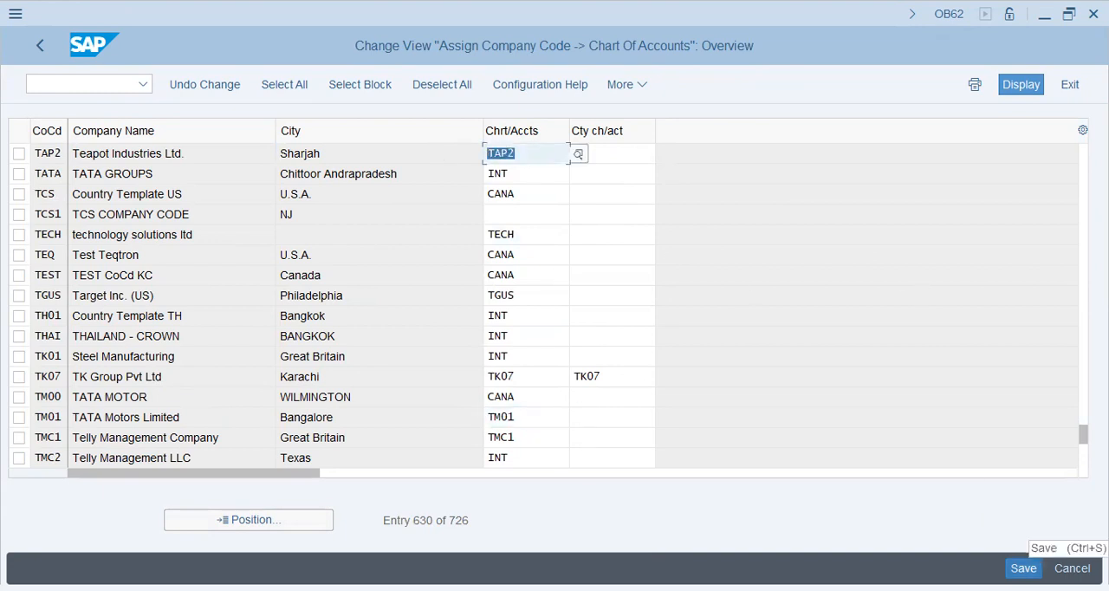
# - Save the chart of accounts assignment to the proposed customizing request and return to the IMG structure
pyautogui.click(1025, 569)
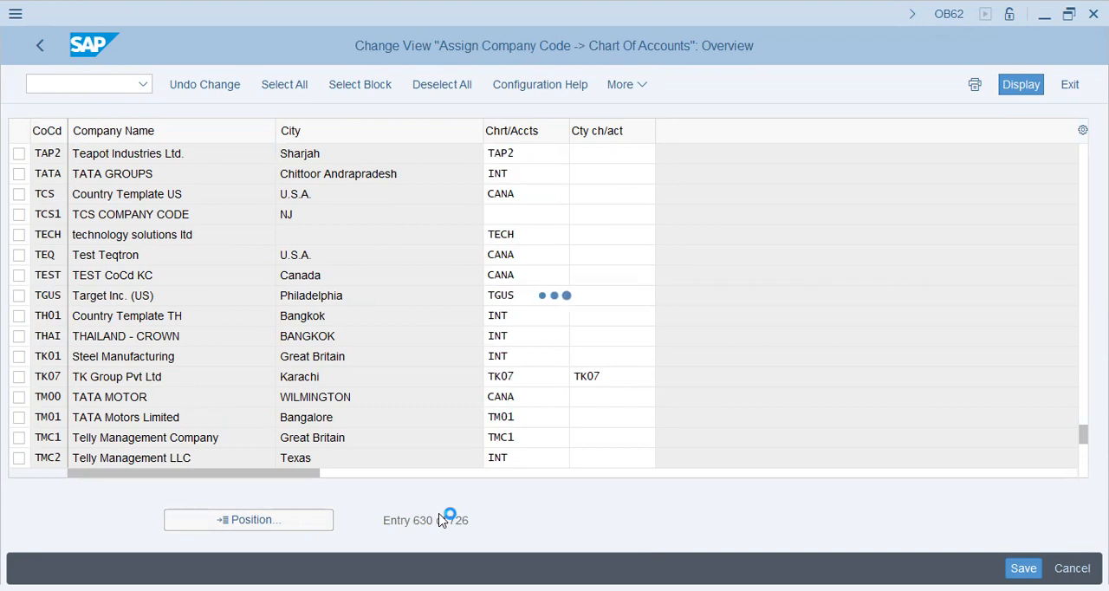
pyautogui.click(367, 378)
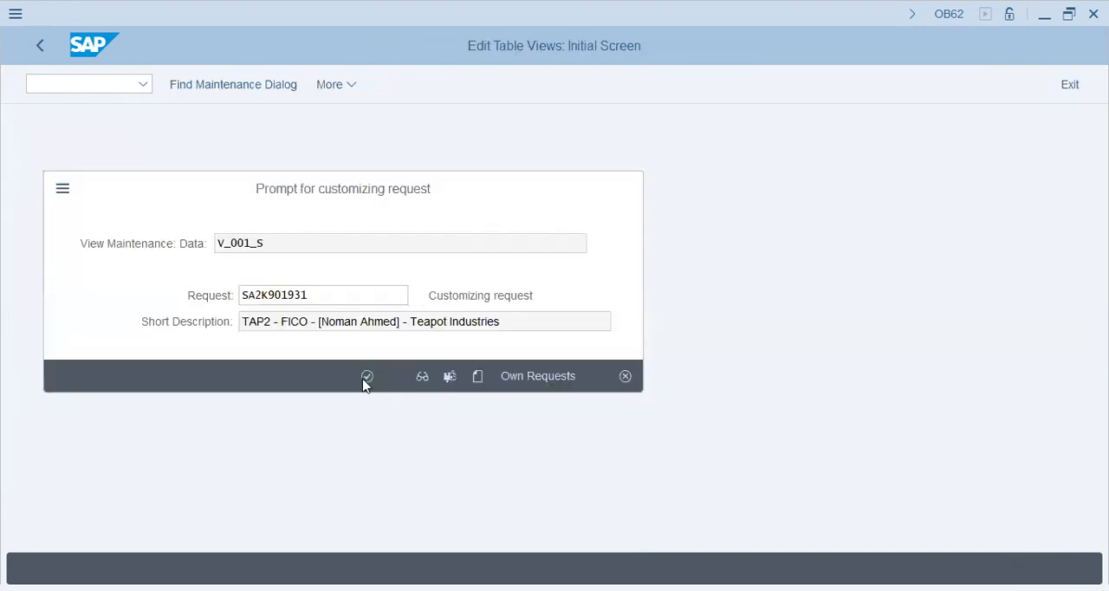
pyautogui.click(39, 45)
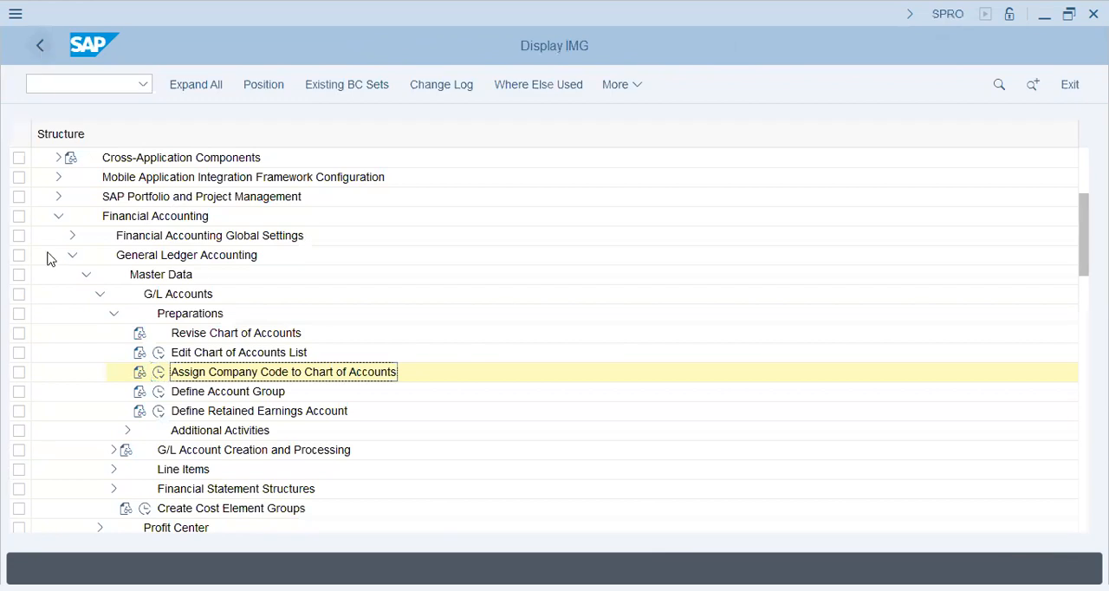
# - Open the G/L account group definition and go to the entries of chart of accounts L9CA
pyautogui.click(158, 391)
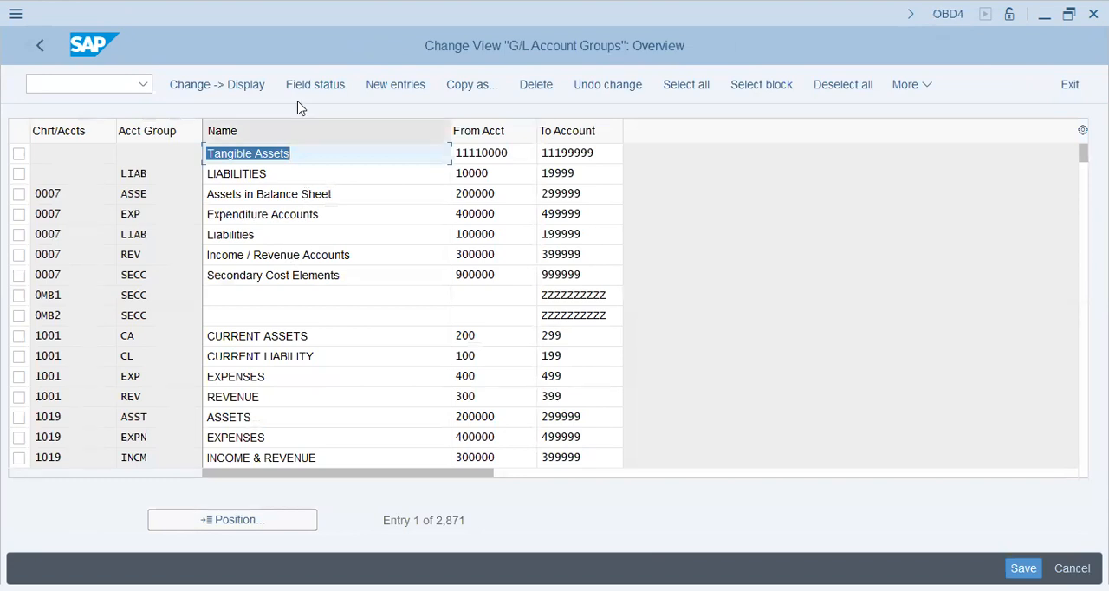
pyautogui.click(256, 518)
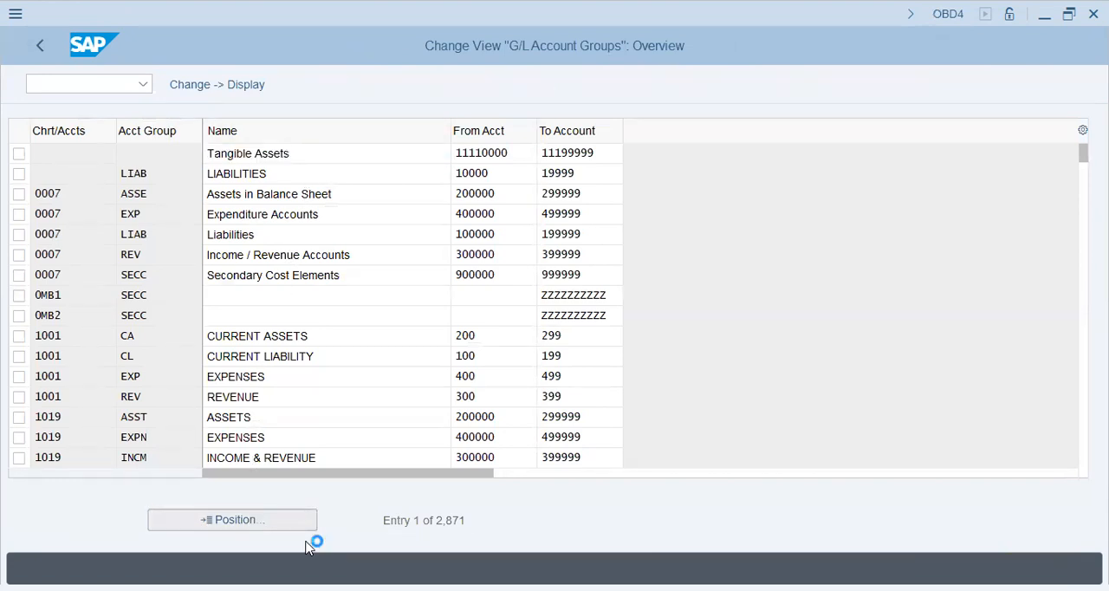
pyautogui.write('L9CA')
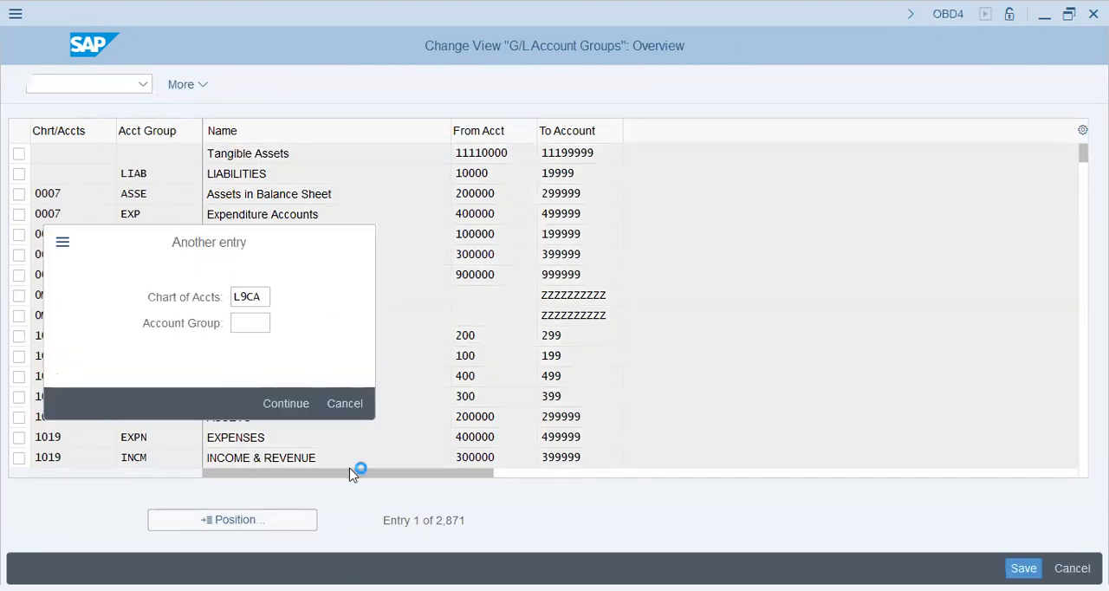
pyautogui.press('Return')
# - Select all six account groups of chart of accounts L9CA, from Zero-Balance Accounts through Sec Cost
pyautogui.click(19, 154)
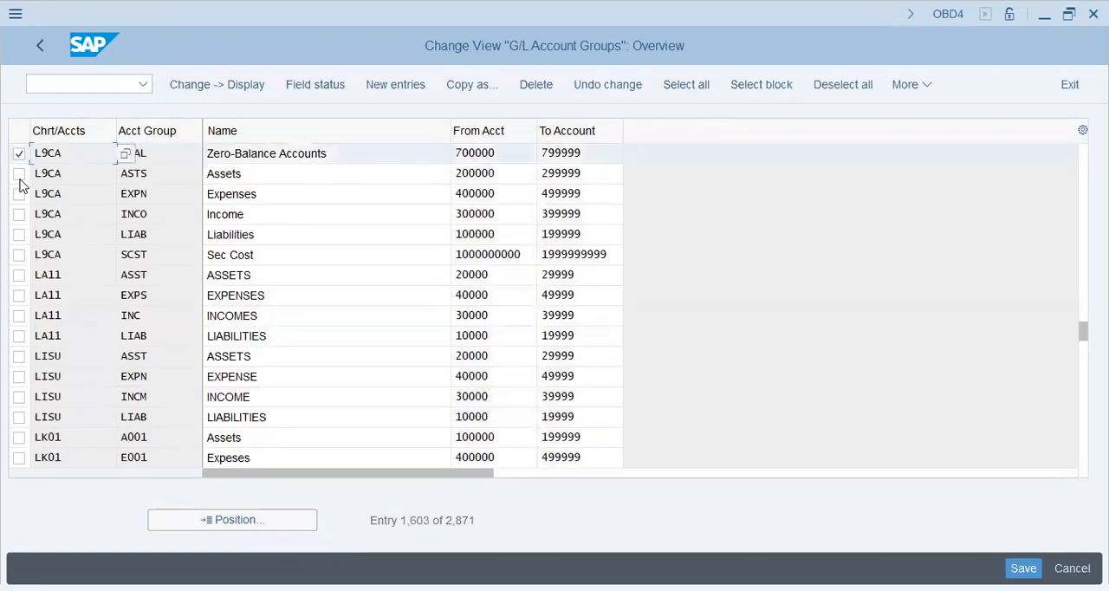
pyautogui.click(19, 173)
pyautogui.click(19, 194)
pyautogui.click(19, 214)
pyautogui.click(19, 234)
pyautogui.click(19, 254)
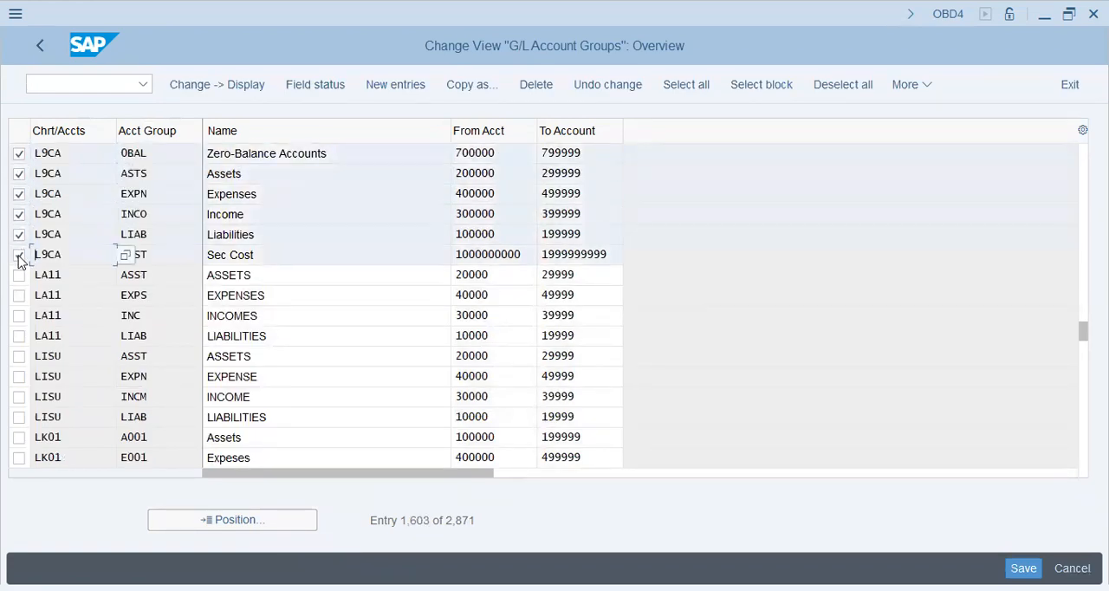
pyautogui.click(310, 257)
pyautogui.click(241, 520)
pyautogui.press('BackSpace')
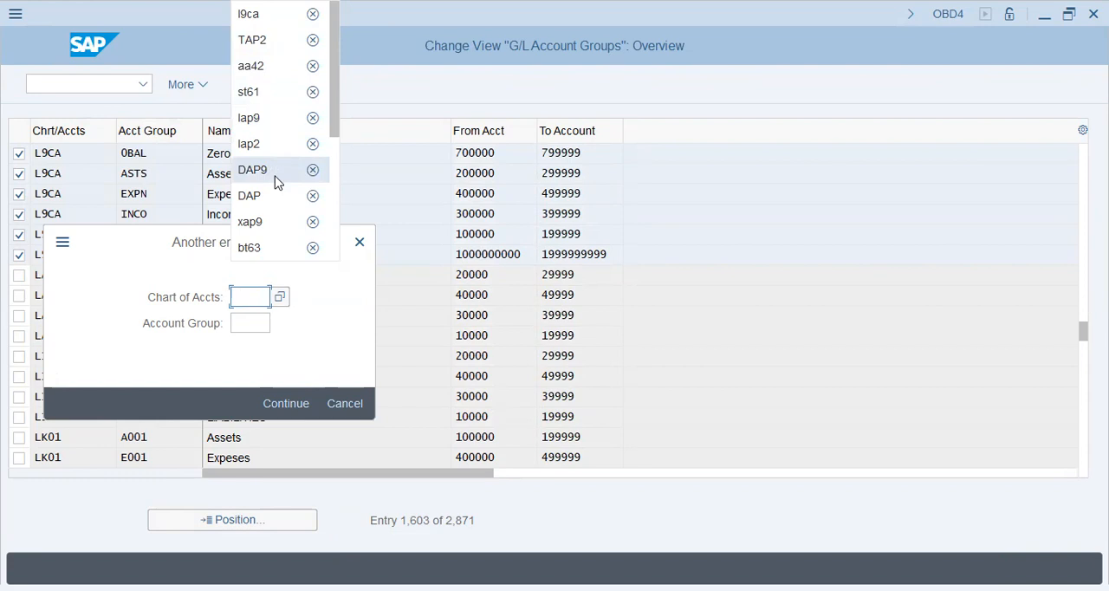
pyautogui.click(271, 227)
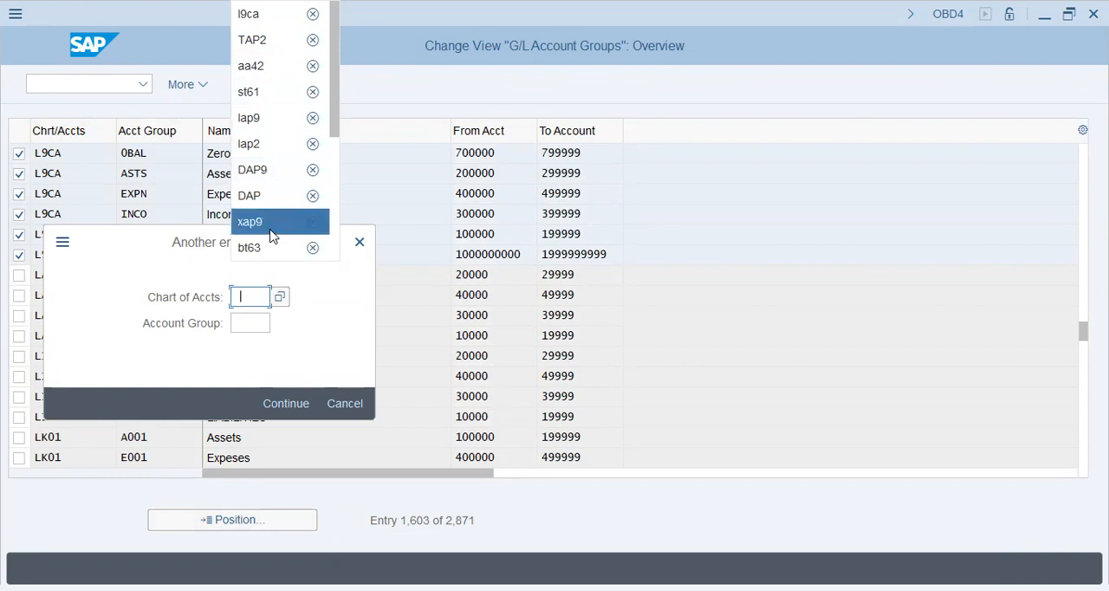
pyautogui.click(273, 248)
pyautogui.click(284, 326)
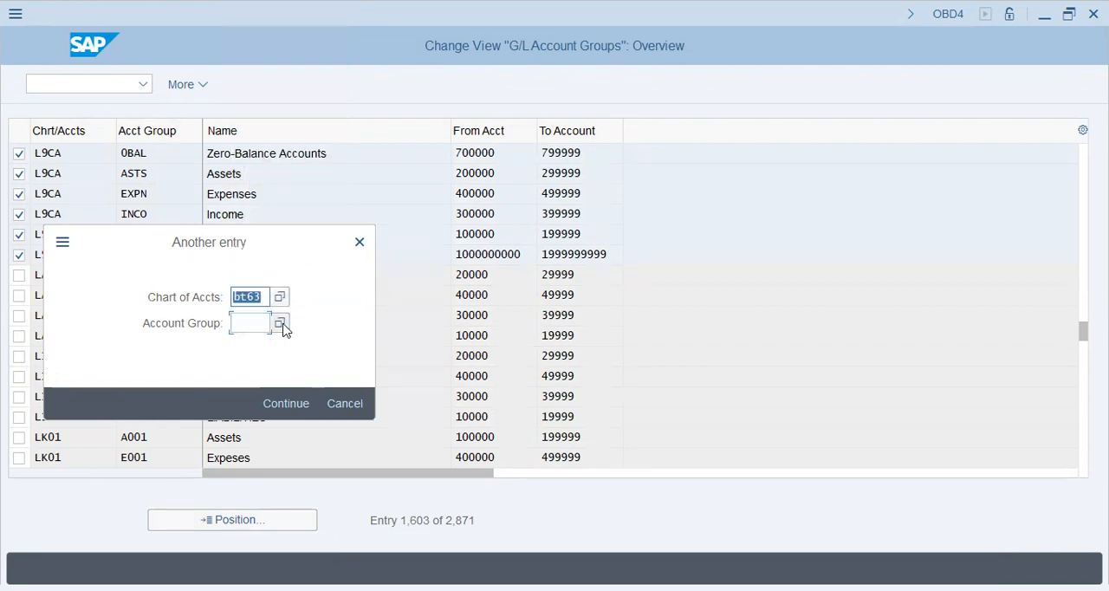
pyautogui.write('XAP9')
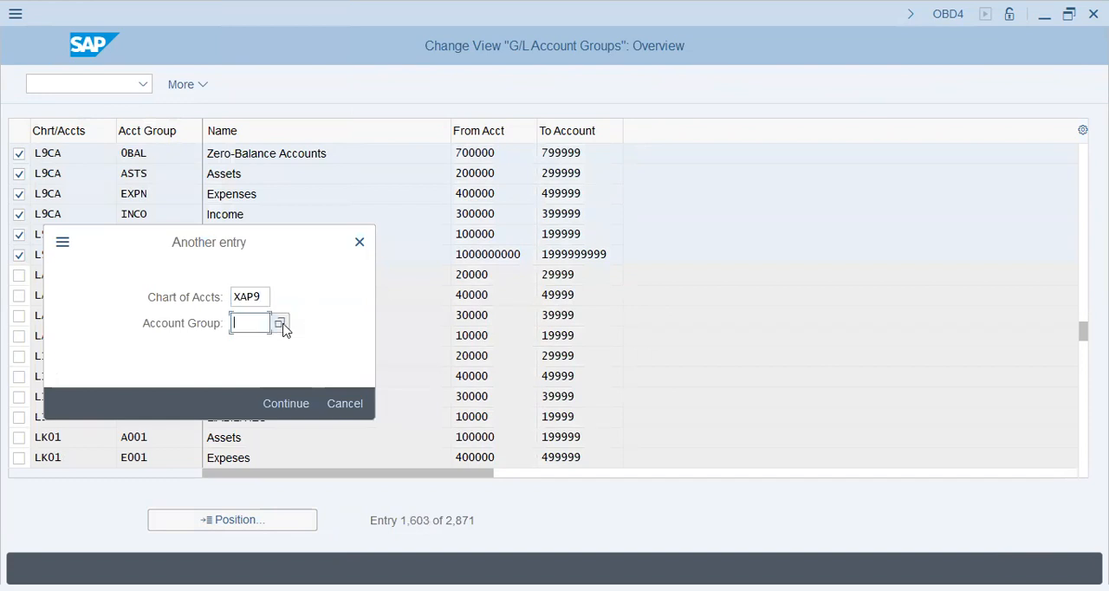
pyautogui.click(338, 401)
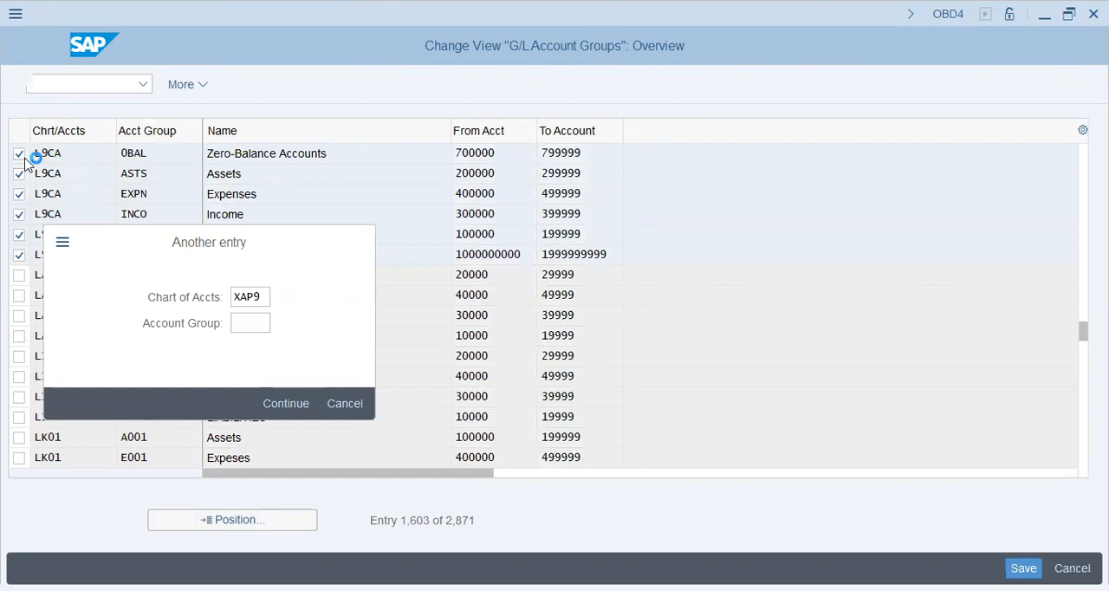
# - Deselect the six account groups of chart of accounts L9CA
pyautogui.click(19, 157)
pyautogui.click(19, 175)
pyautogui.click(20, 215)
pyautogui.click(19, 235)
pyautogui.click(19, 255)
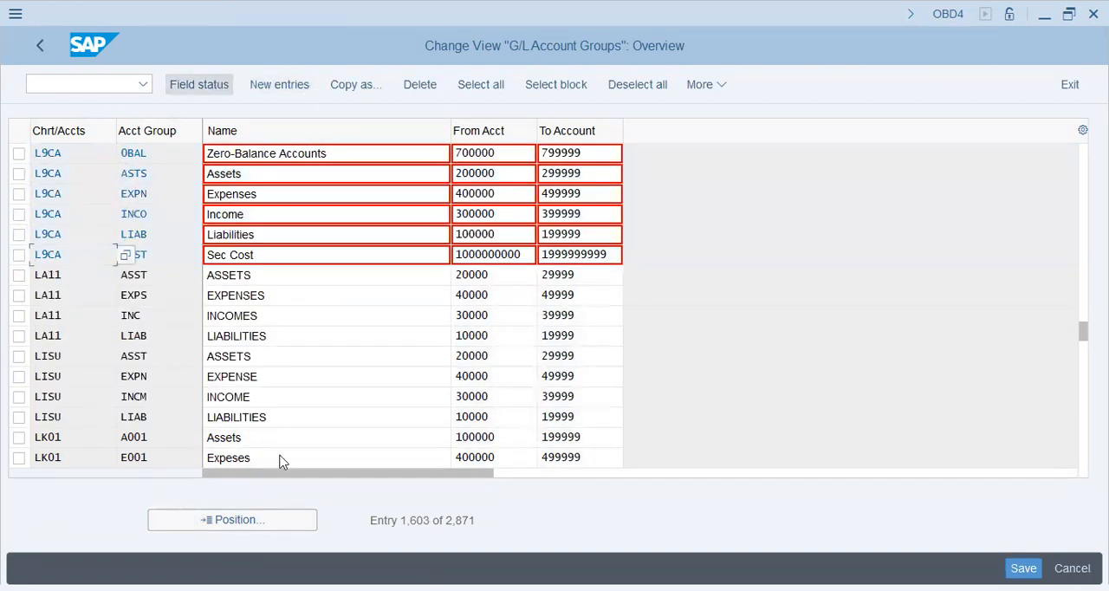
# - Go to the G/L account group entries of chart of accounts XAP9
pyautogui.click(271, 520)
pyautogui.write('XAP9')
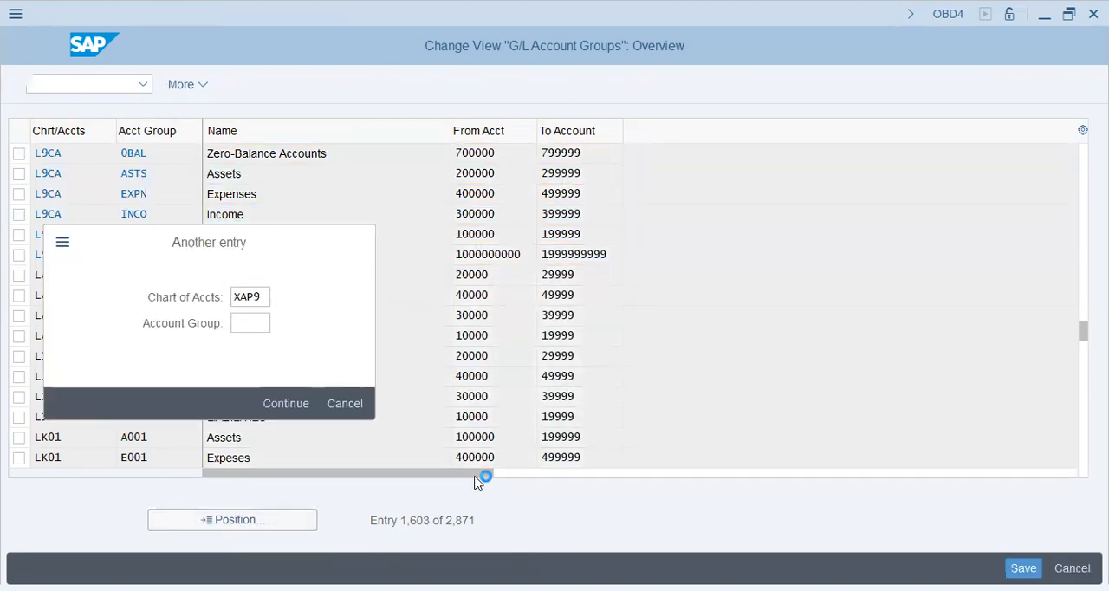
pyautogui.press('Return')
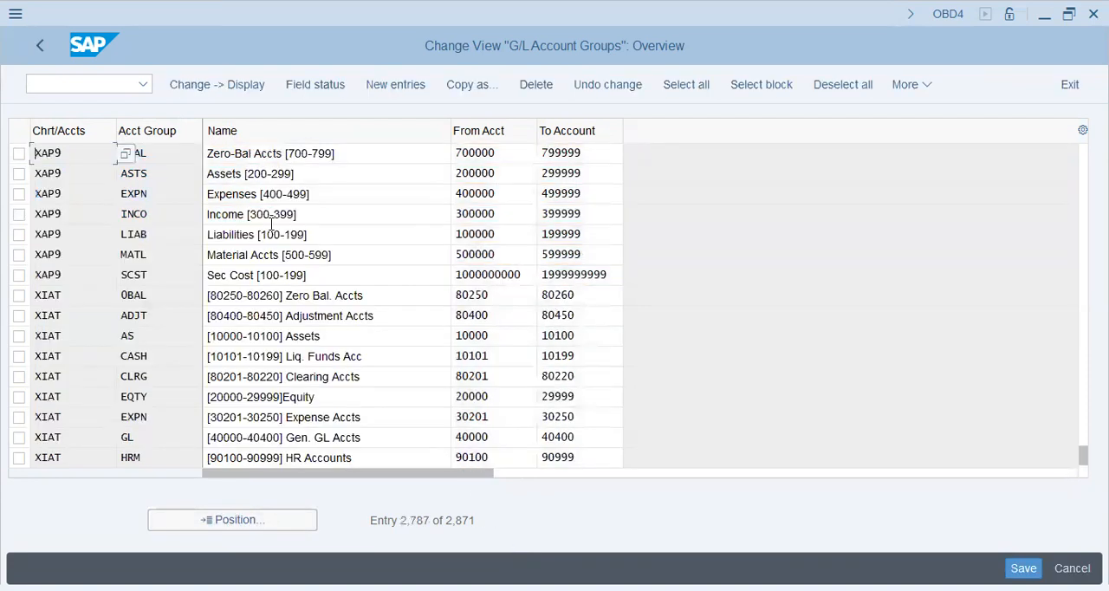
# - Select all seven account groups of chart of accounts XAP9, from Zero-Bal Accts through Sec Cost, and start copying them
pyautogui.click(18, 154)
pyautogui.click(18, 174)
pyautogui.click(18, 193)
pyautogui.click(19, 214)
pyautogui.click(18, 234)
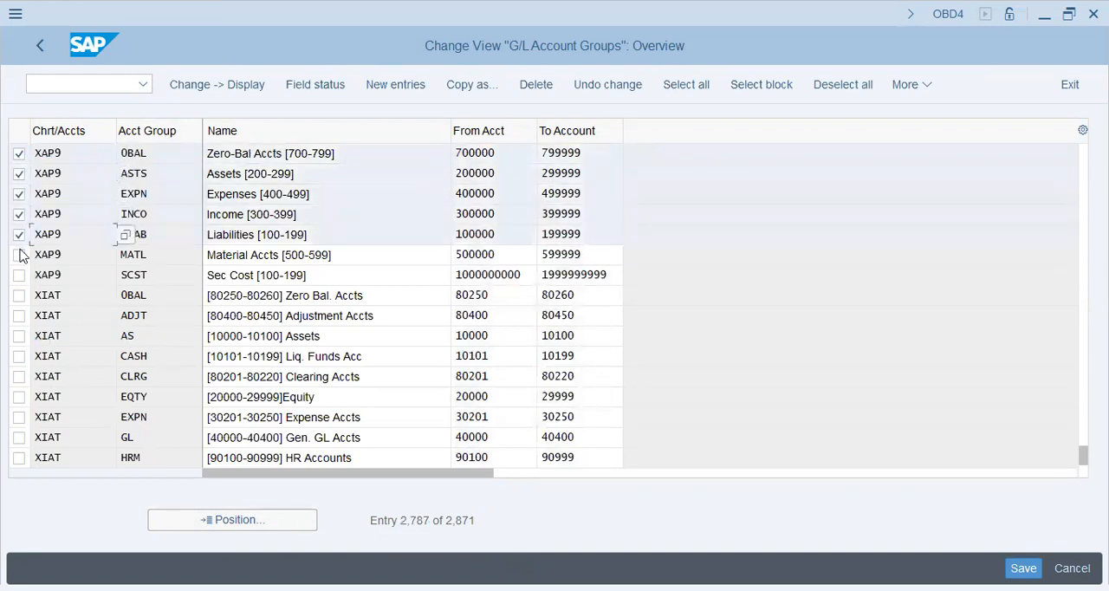
pyautogui.click(18, 254)
pyautogui.click(19, 275)
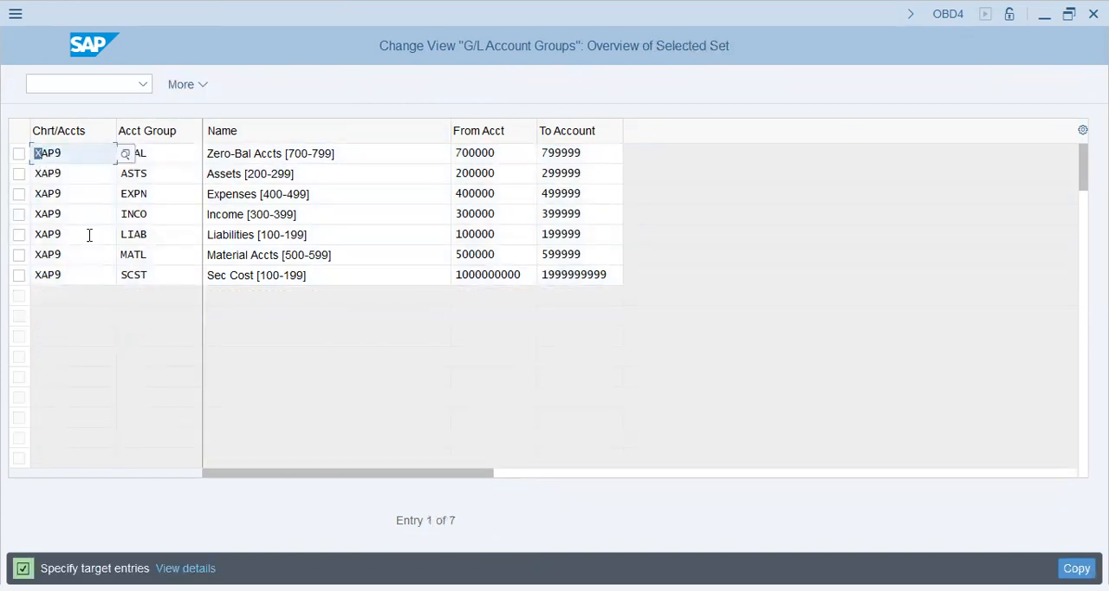
# - Set the target chart of accounts of the Zero-Bal Accts group to TAP2
pyautogui.write('T')
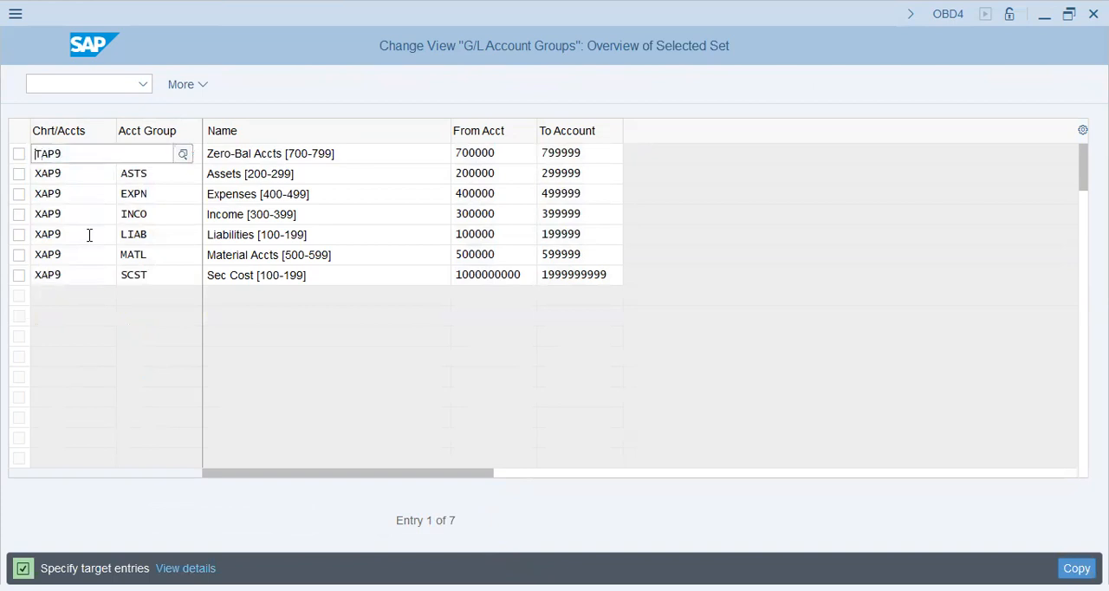
pyautogui.press('Tab')
pyautogui.press('Tab')
pyautogui.press('Tab')
pyautogui.hotkey('shift', 'Tab')
pyautogui.hotkey('shift', 'Tab')
pyautogui.hotkey('shift', 'Tab')
pyautogui.press('Right')
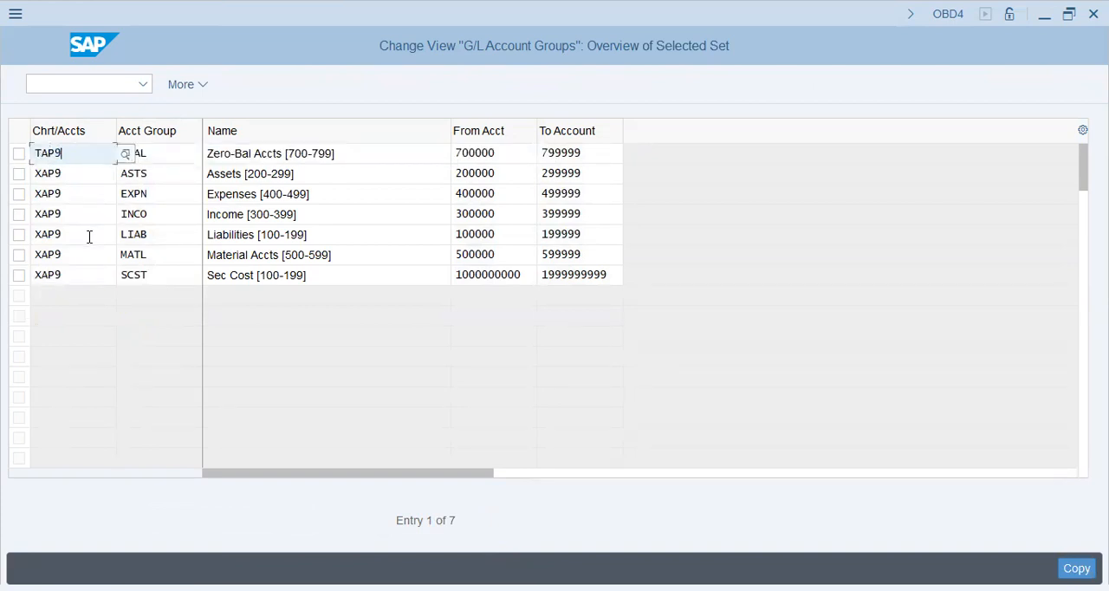
pyautogui.write('2')
pyautogui.press('Tab')
pyautogui.hotkey('shift', 'Tab')
pyautogui.hotkey('ctrl', 'c')
pyautogui.press('Right')
# - Set the target chart of accounts of the Assets, Expenses and Income groups to TAP2
pyautogui.press('Down')
pyautogui.hotkey('shift', 'Left')
pyautogui.hotkey('shift', 'Left')
pyautogui.hotkey('shift', 'Left')
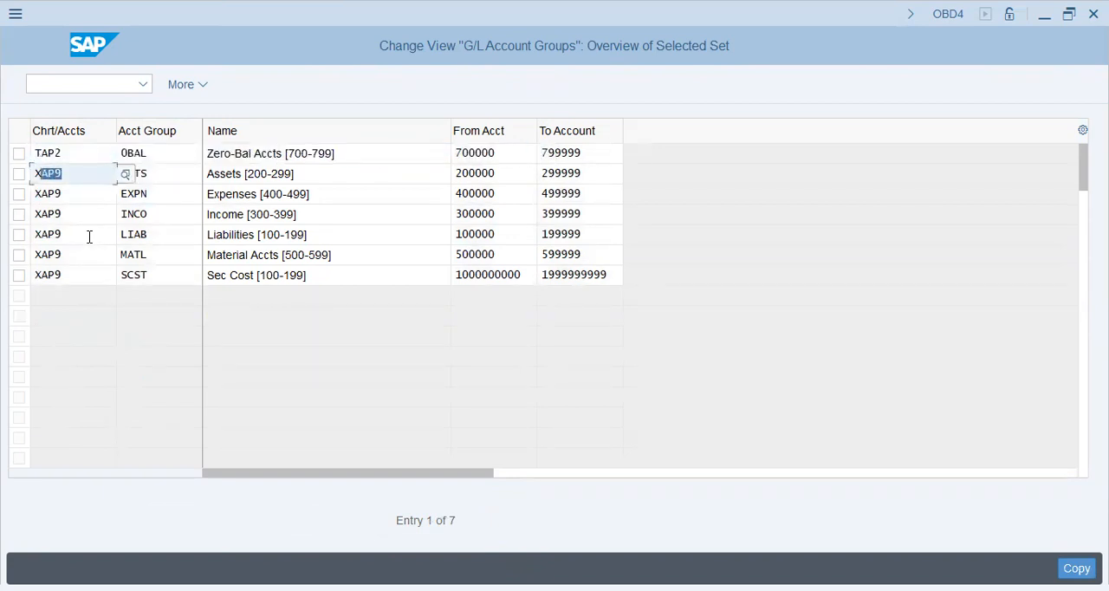
pyautogui.hotkey('ctrl', 'v')
pyautogui.press('Down')
pyautogui.hotkey('shift', 'Left')
pyautogui.hotkey('shift', 'Left')
pyautogui.hotkey('shift', 'Left')
pyautogui.hotkey('shift', 'Left')
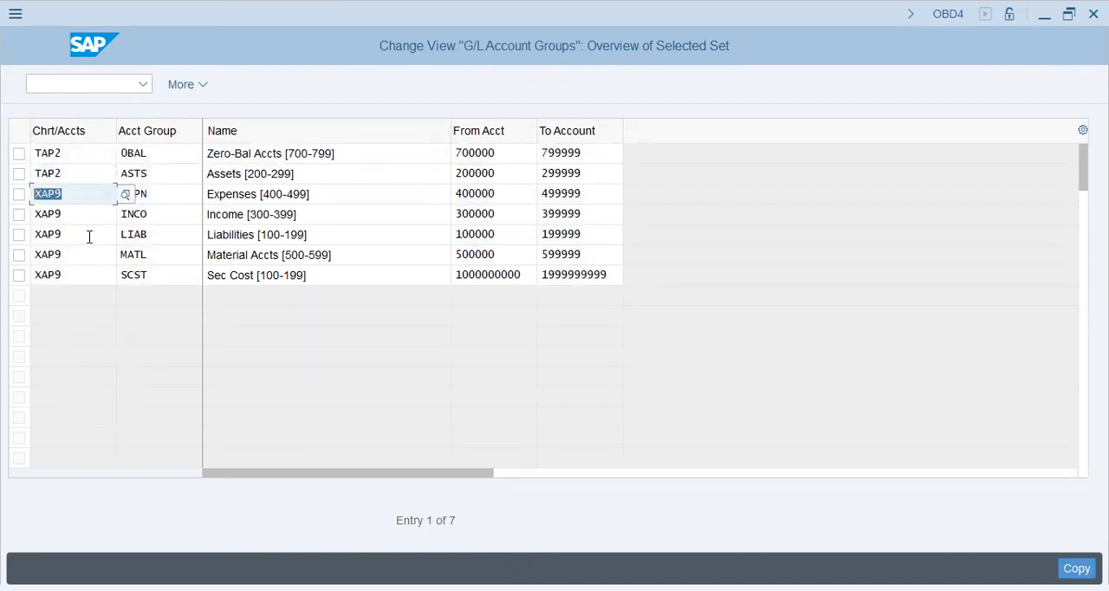
pyautogui.hotkey('ctrl', 'v')
pyautogui.press('Down')
# - Set the target chart of accounts of the Liabilities, Material Accts and Sec Cost groups to TAP2 and carry out the copy
pyautogui.hotkey('shift', 'Left')
pyautogui.hotkey('shift', 'Left')
pyautogui.hotkey('shift', 'Left')
pyautogui.hotkey('ctrl', 'v')
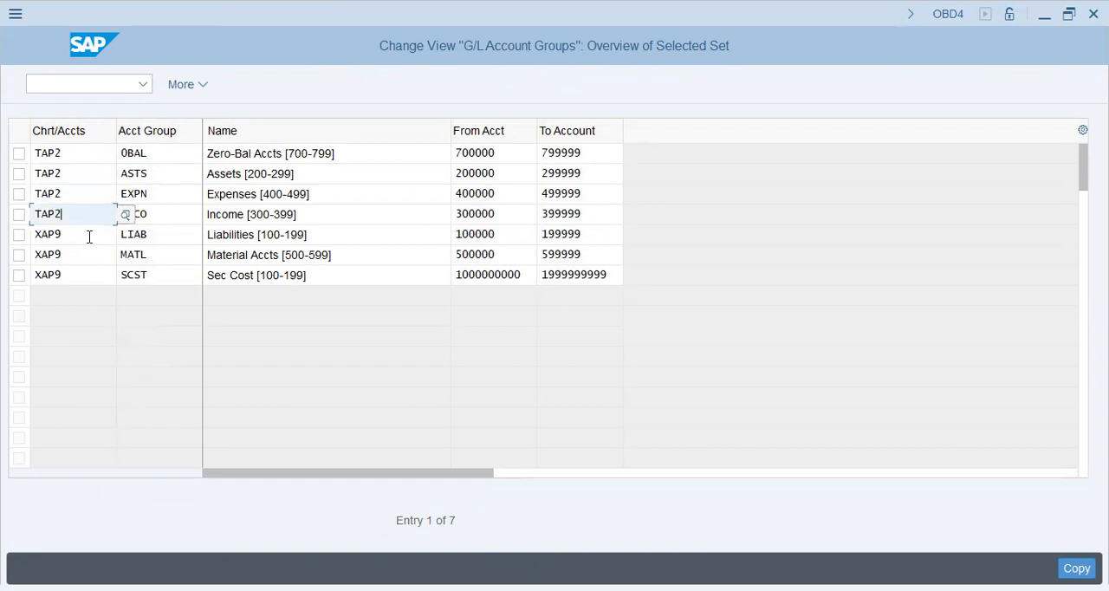
pyautogui.press('Down')
pyautogui.hotkey('shift', 'Left')
pyautogui.hotkey('shift', 'Left')
pyautogui.hotkey('shift', 'Left')
pyautogui.hotkey('shift', 'Left')
pyautogui.hotkey('ctrl', 'v')
pyautogui.press('Down')
pyautogui.hotkey('shift', 'Left')
pyautogui.hotkey('shift', 'Left')
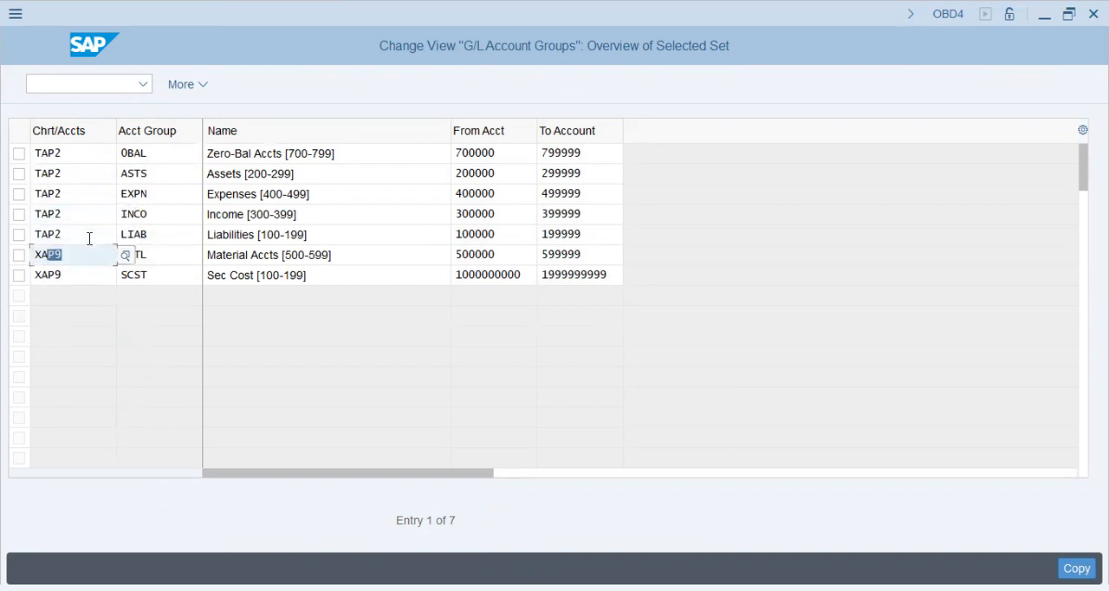
pyautogui.hotkey('ctrl', 'v')
pyautogui.press('Down')
pyautogui.hotkey('shift', 'Left')
pyautogui.hotkey('shift', 'Left')
pyautogui.hotkey('shift', 'Left')
pyautogui.hotkey('shift', 'Left')
pyautogui.hotkey('ctrl', 'v')
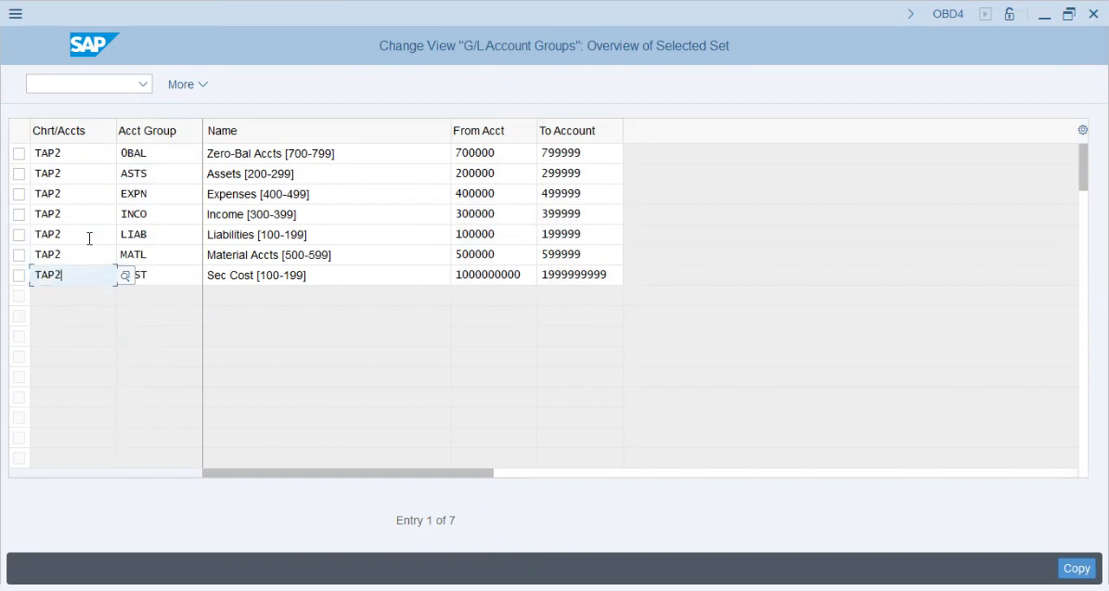
pyautogui.press('Return')
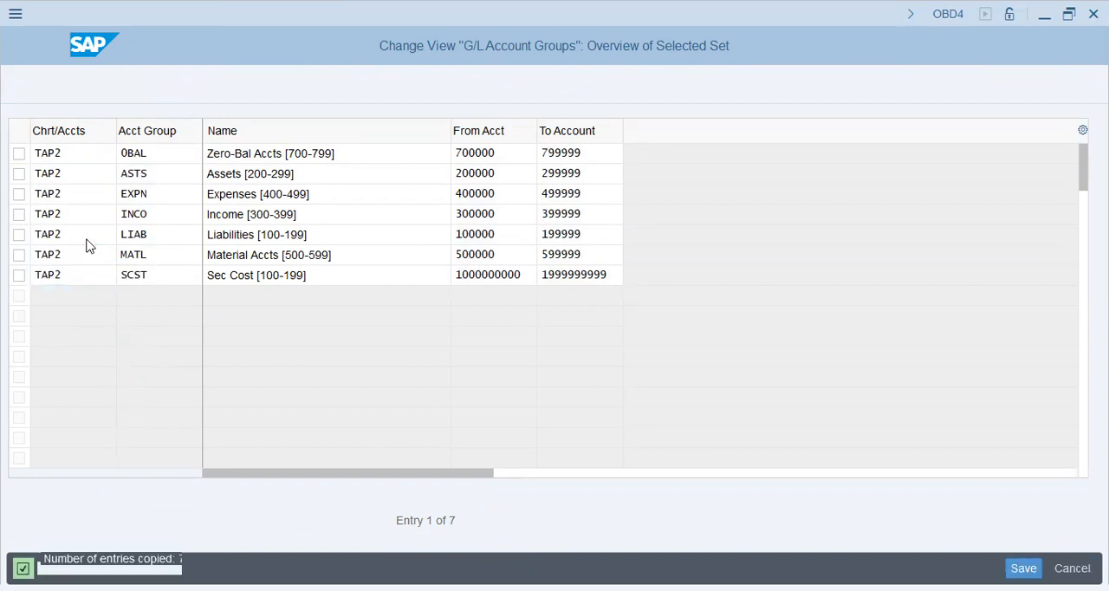
# - Examine the names and from/to account ranges of the copied Zero-Bal Accts, Assets and Liabilities groups
pyautogui.click(84, 214)
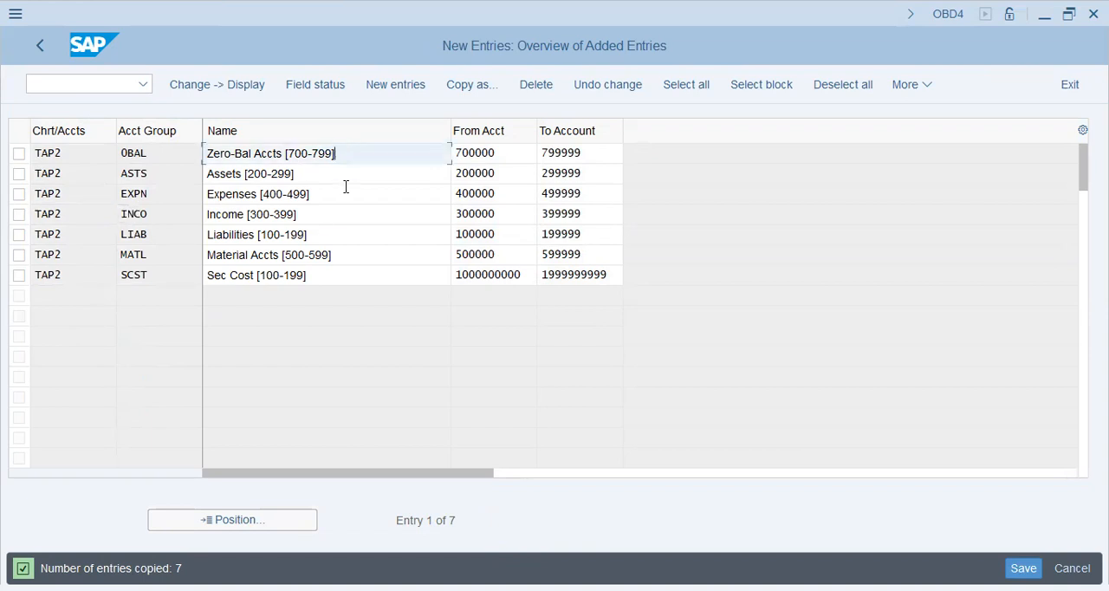
pyautogui.click(343, 236)
pyautogui.click(385, 161)
pyautogui.press('Tab')
pyautogui.click(620, 161)
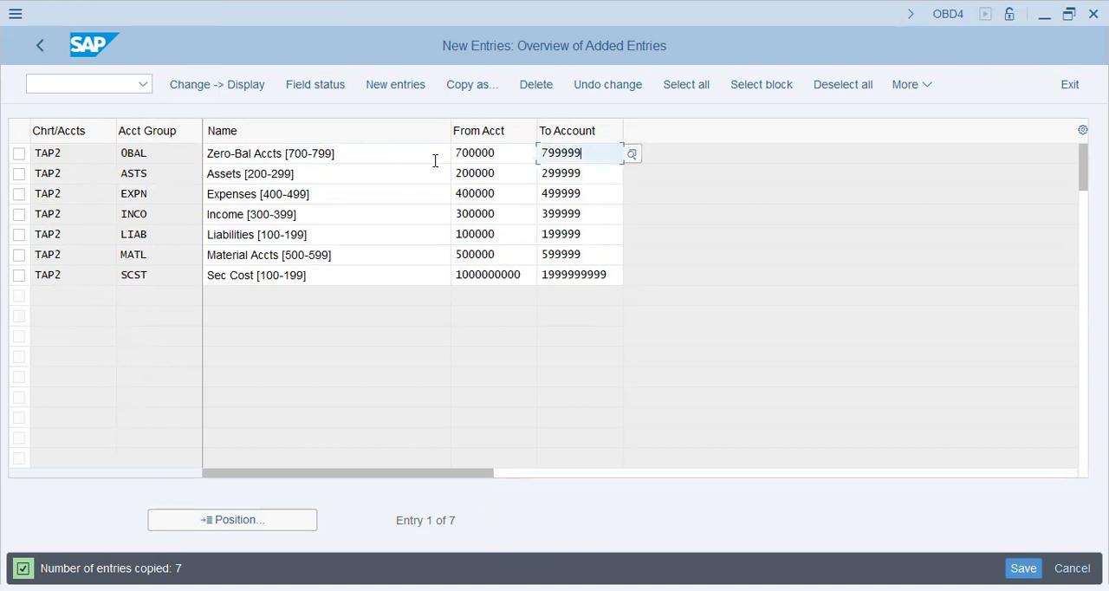
pyautogui.press('Tab')
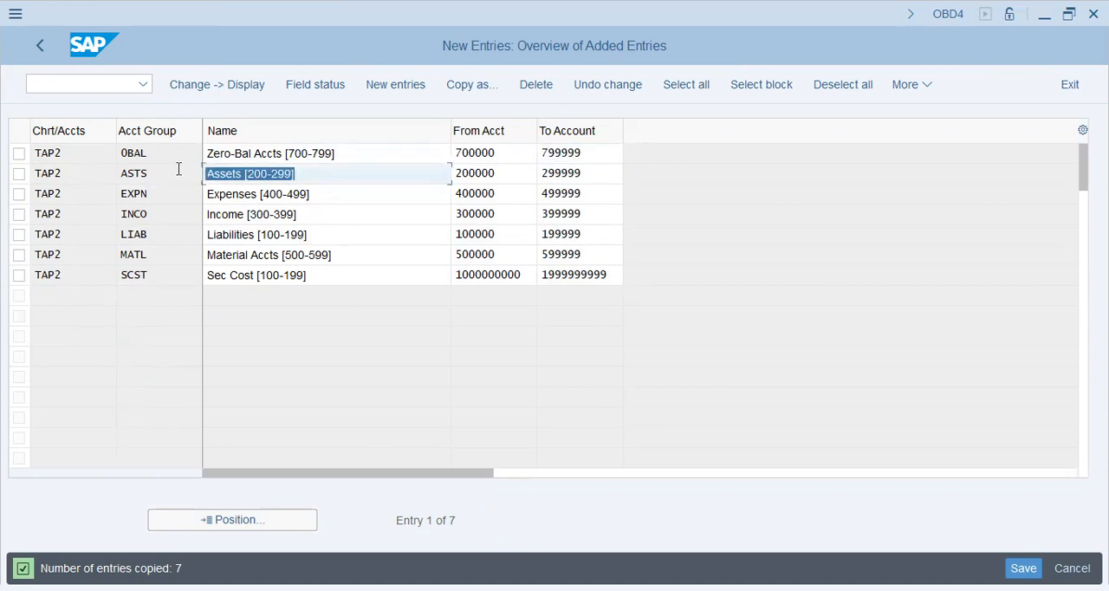
pyautogui.click(490, 176)
pyautogui.click(595, 175)
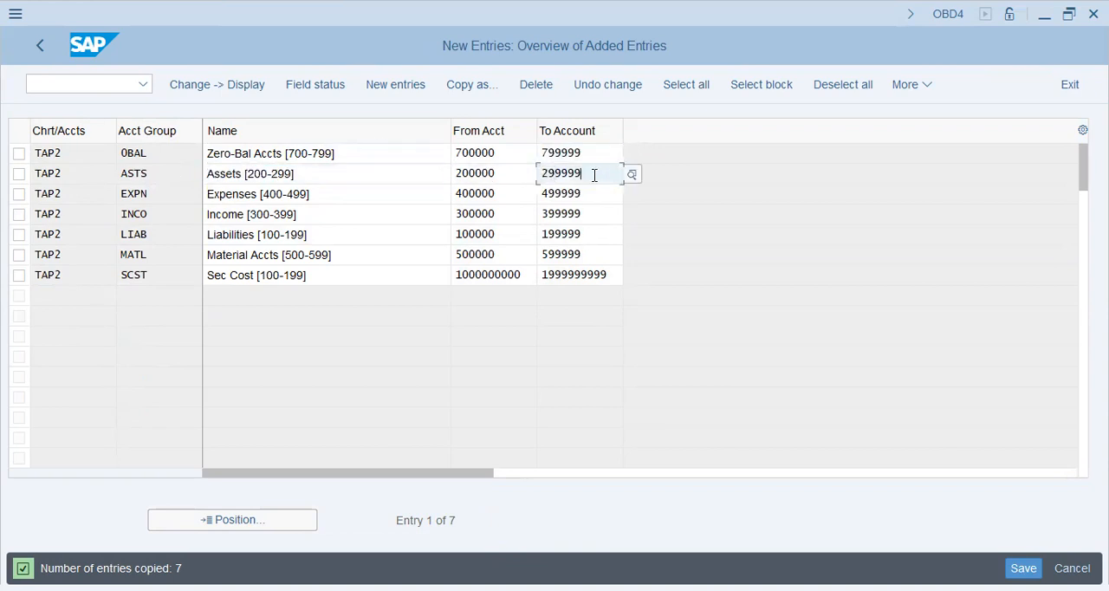
pyautogui.click(344, 236)
pyautogui.click(523, 235)
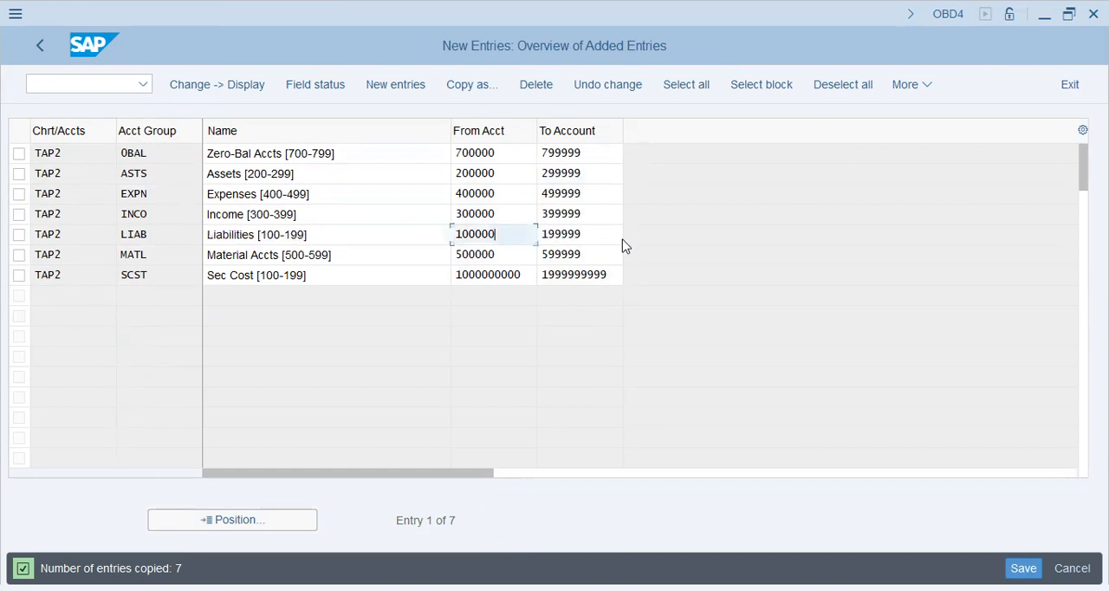
pyautogui.click(611, 235)
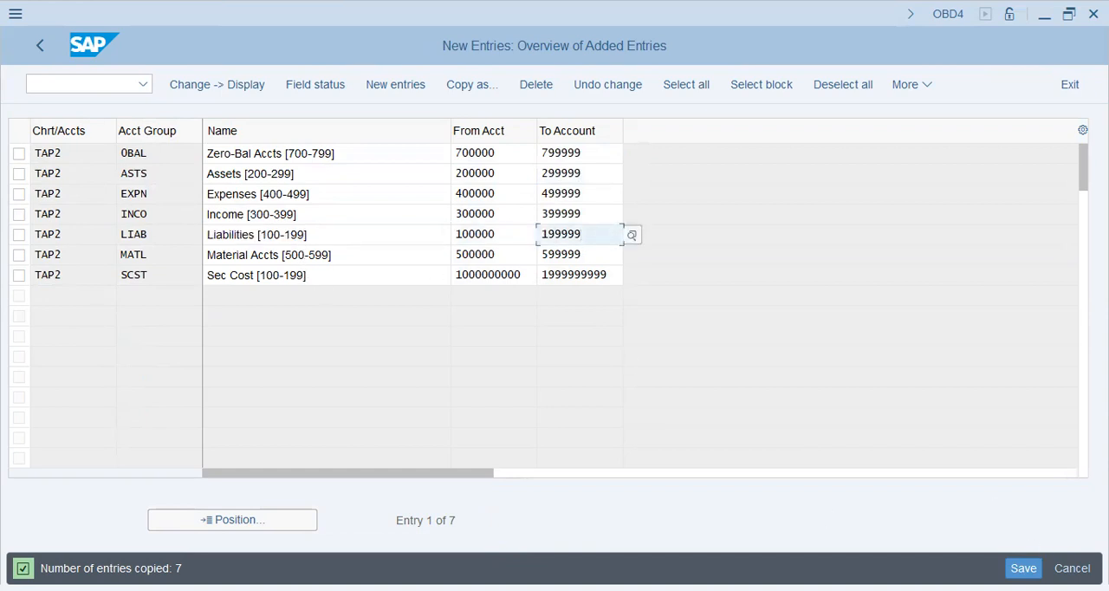
# - Save the copied TAP2 account groups and leave the G/L account group overview
pyautogui.click(132, 202)
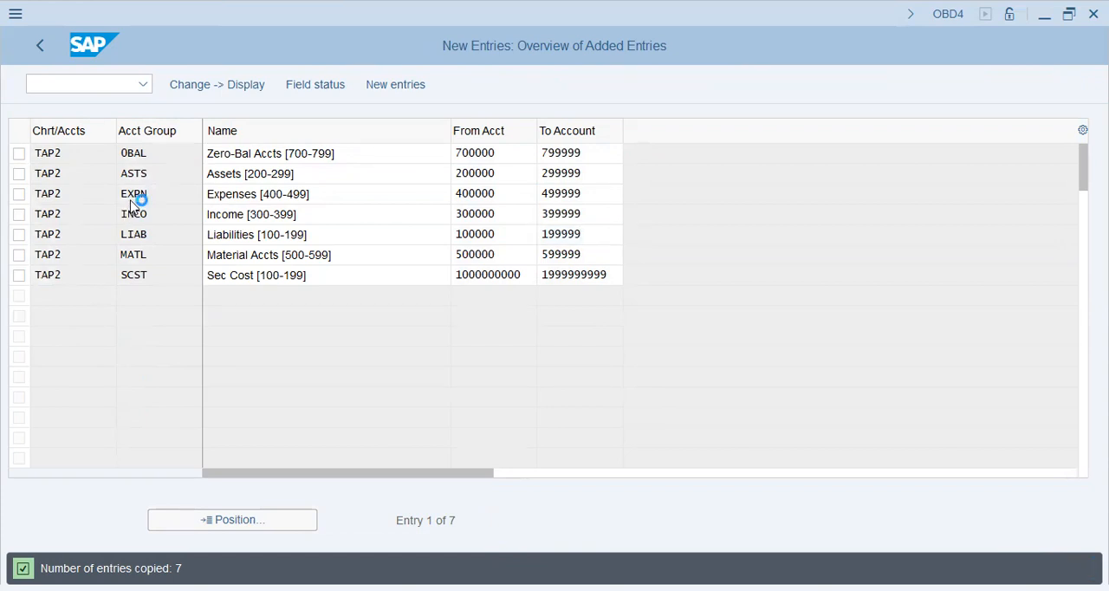
pyautogui.click(369, 378)
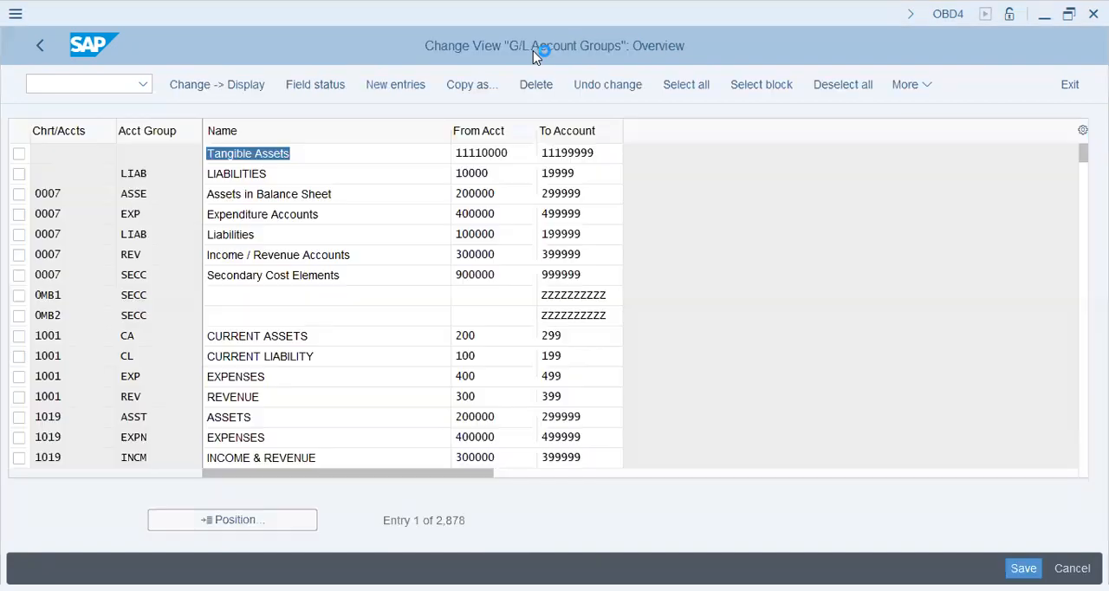
pyautogui.click(41, 47)
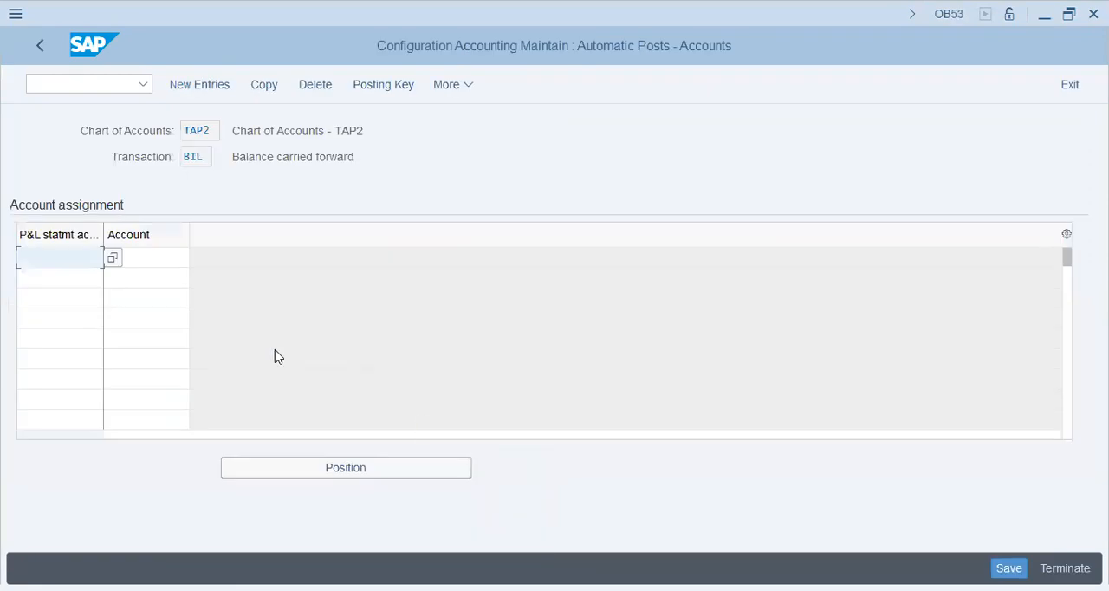
# - For chart of accounts TAP2, assign balance carried forward account 100100 to P&L statement account type X and save the assignment
pyautogui.press('space')
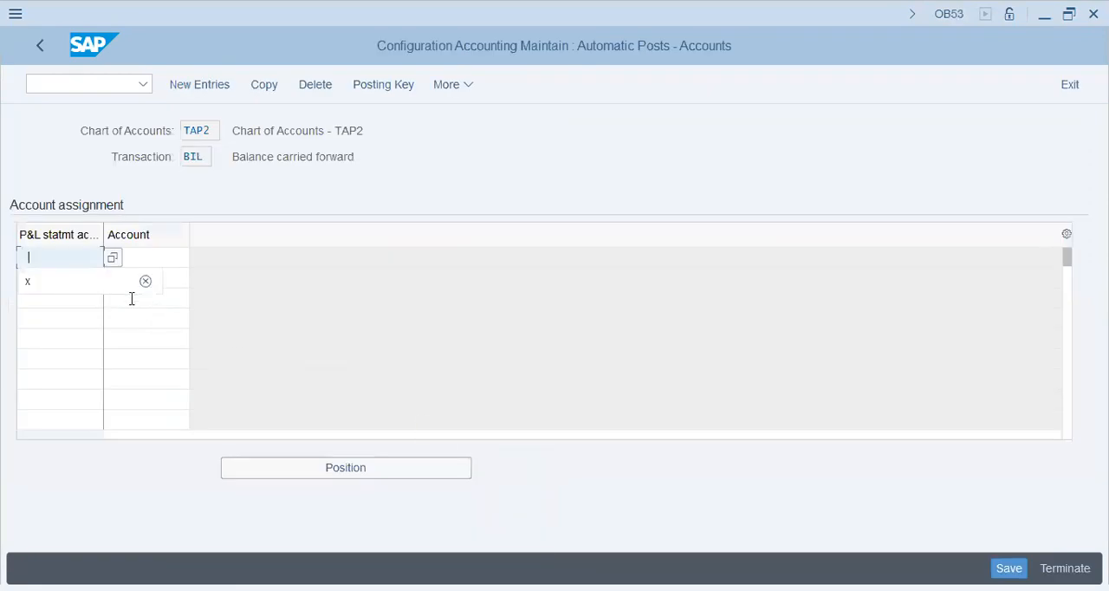
pyautogui.click(59, 289)
pyautogui.press('space')
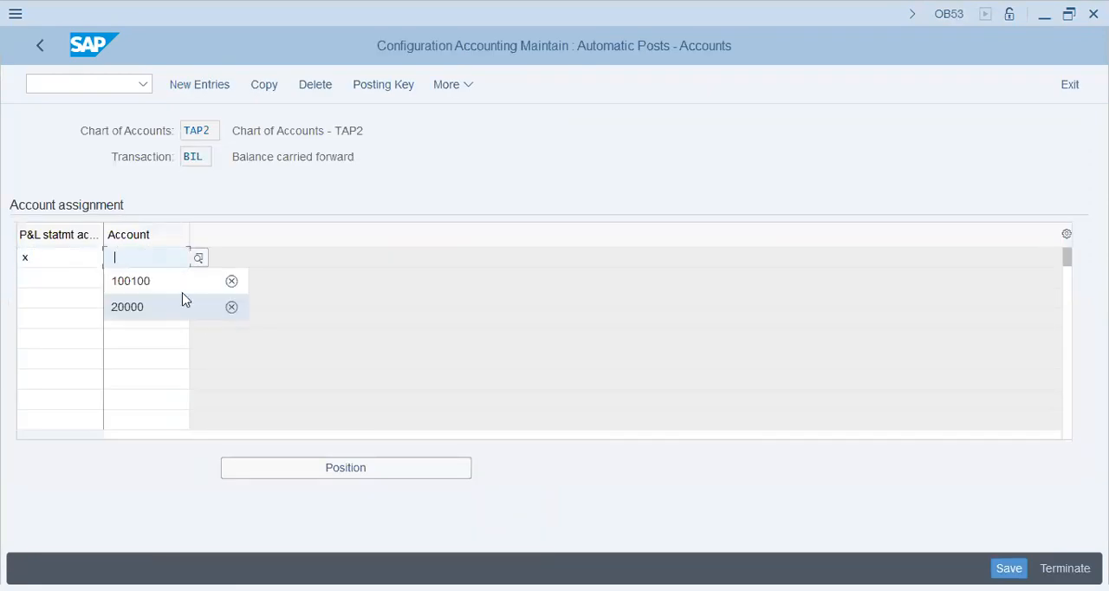
pyautogui.click(169, 291)
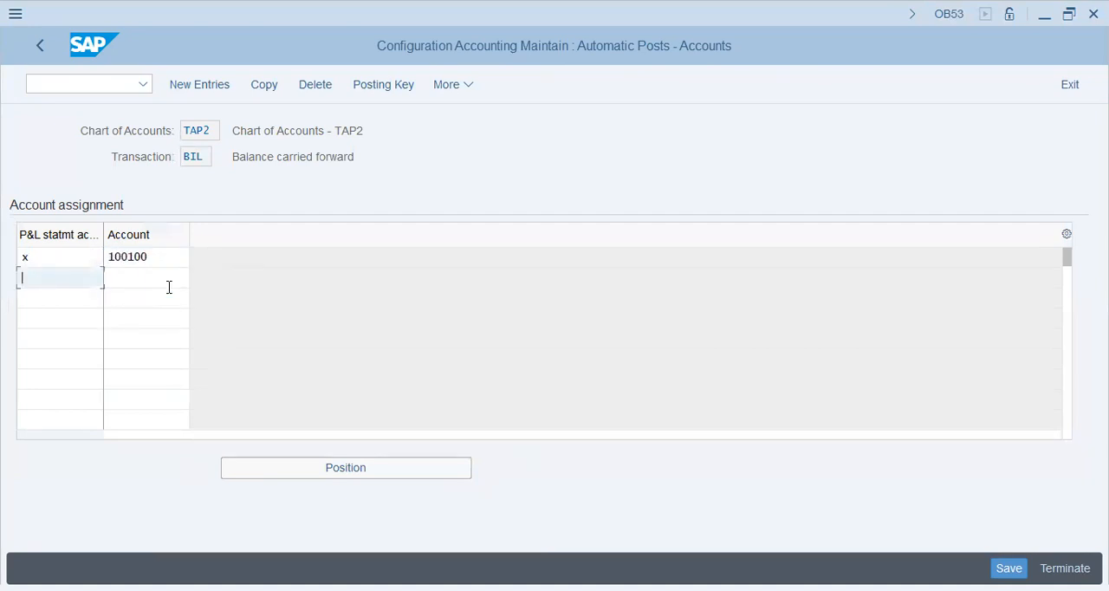
pyautogui.press('Return')
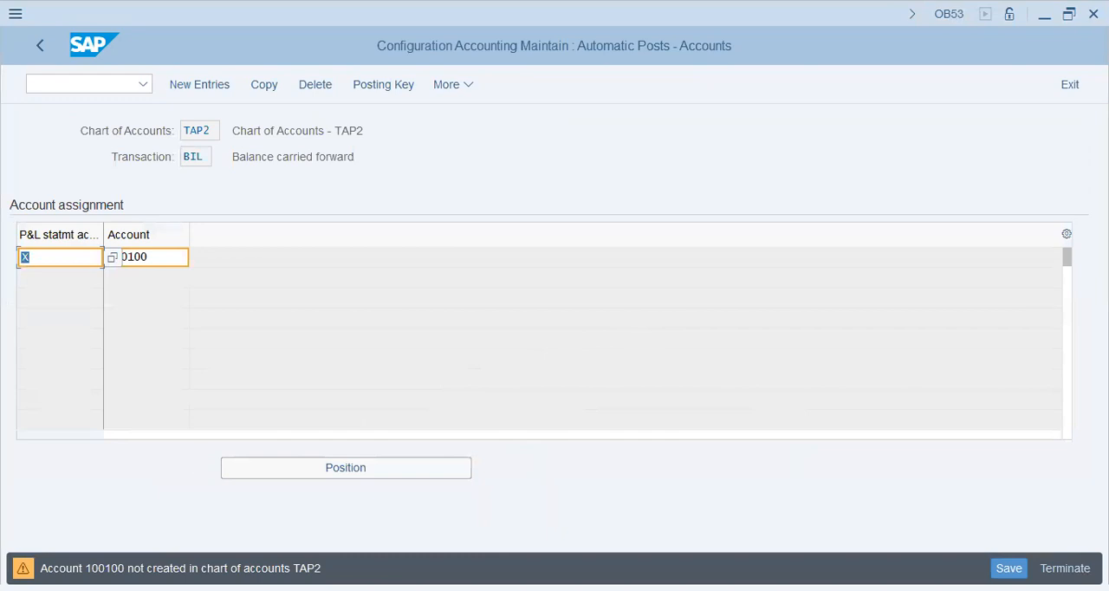
pyautogui.press('Return')
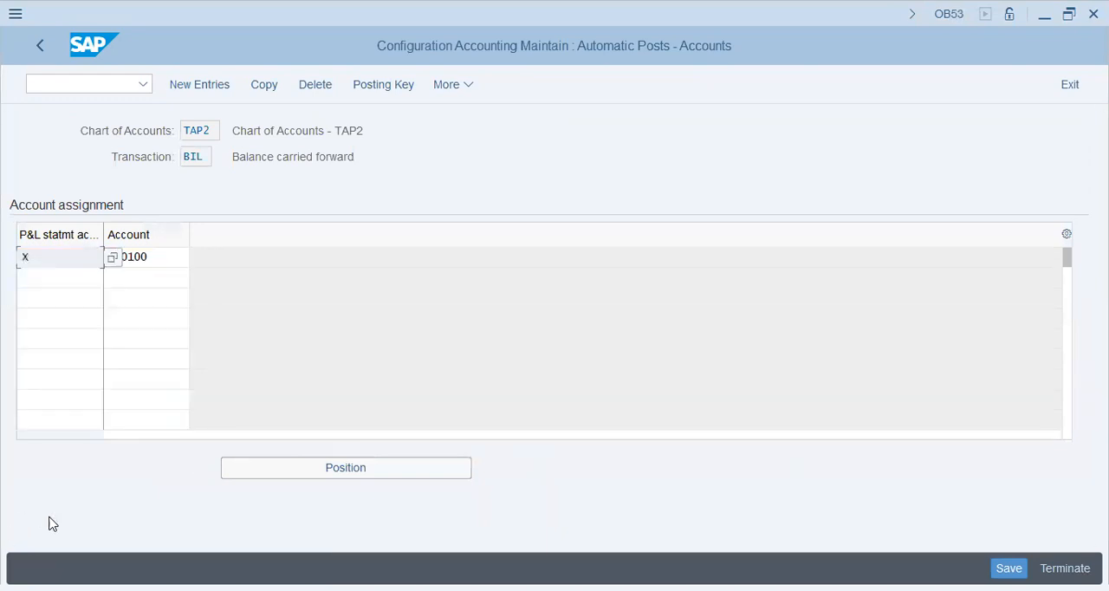
pyautogui.click(164, 252)
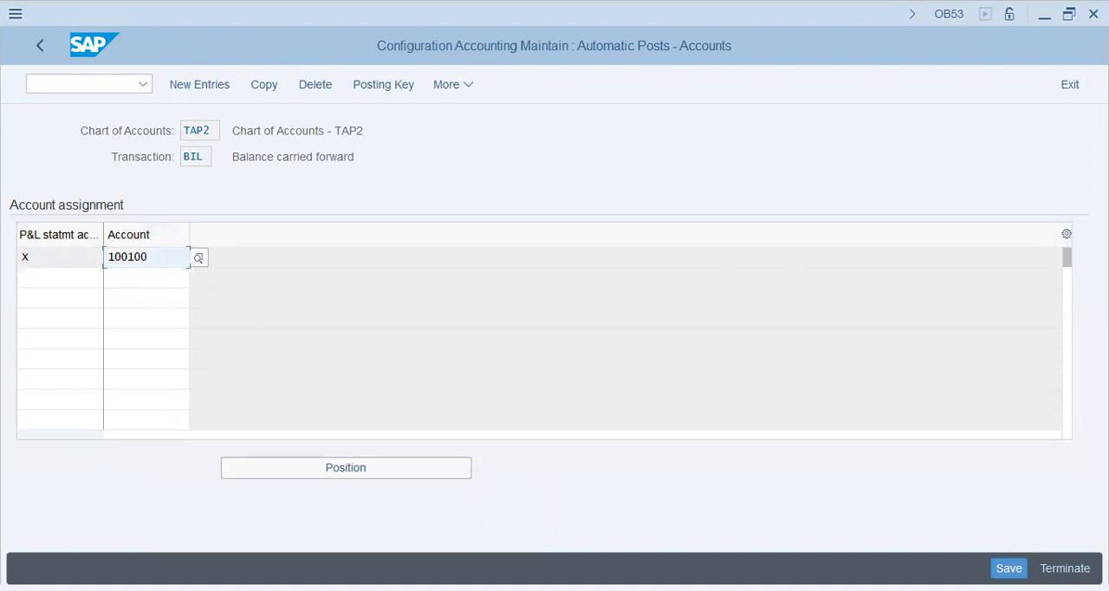
pyautogui.hotkey('ctrl', 's')
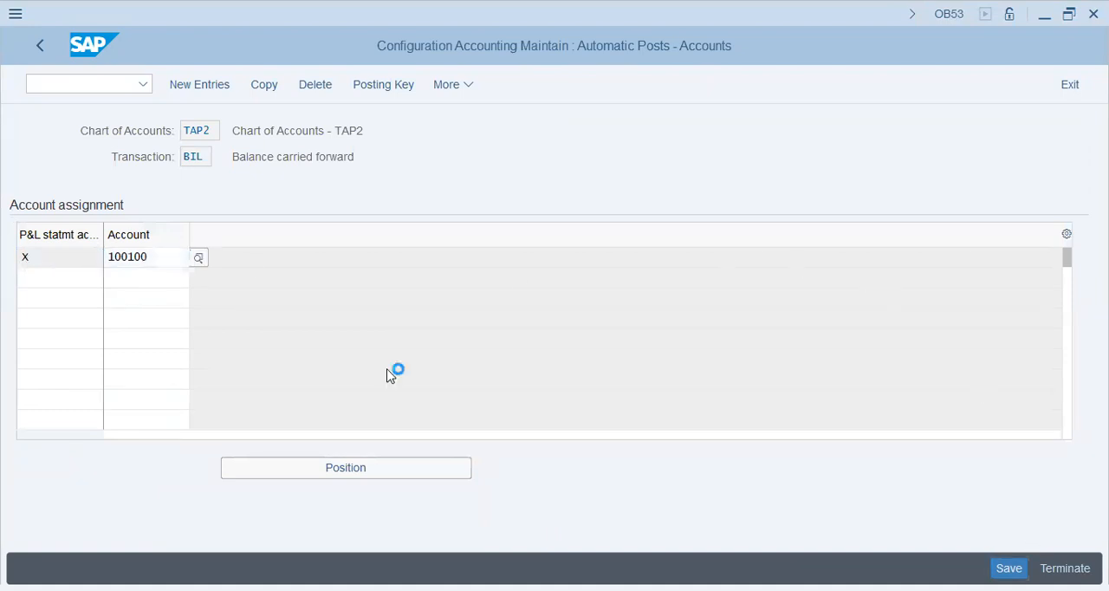